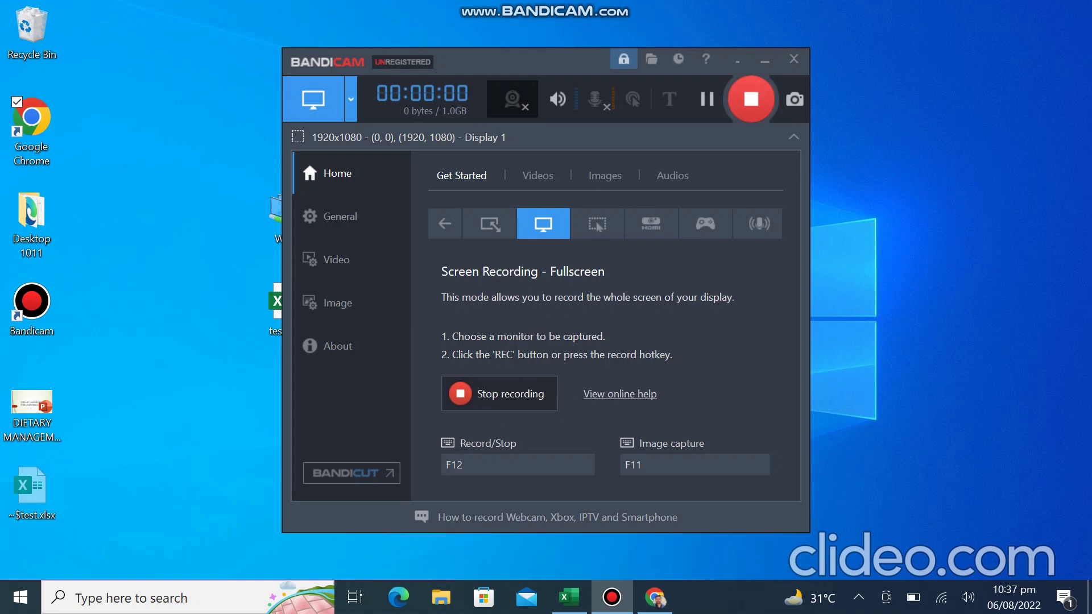
Step: Start the Bandicam screen recording and bring up the empty test.xlsx workbook
click(765, 59)
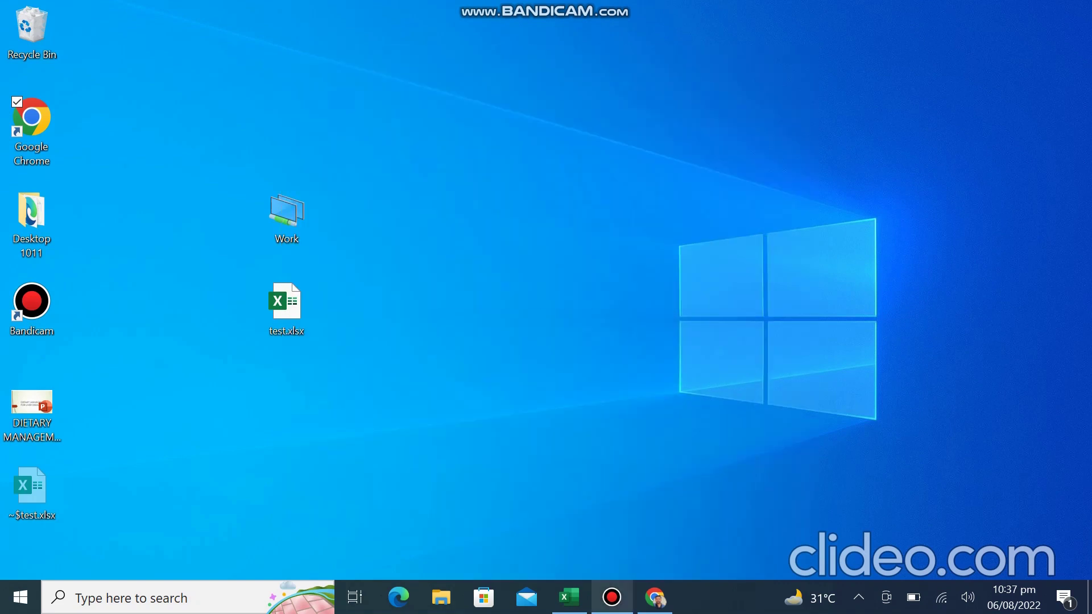
click(568, 597)
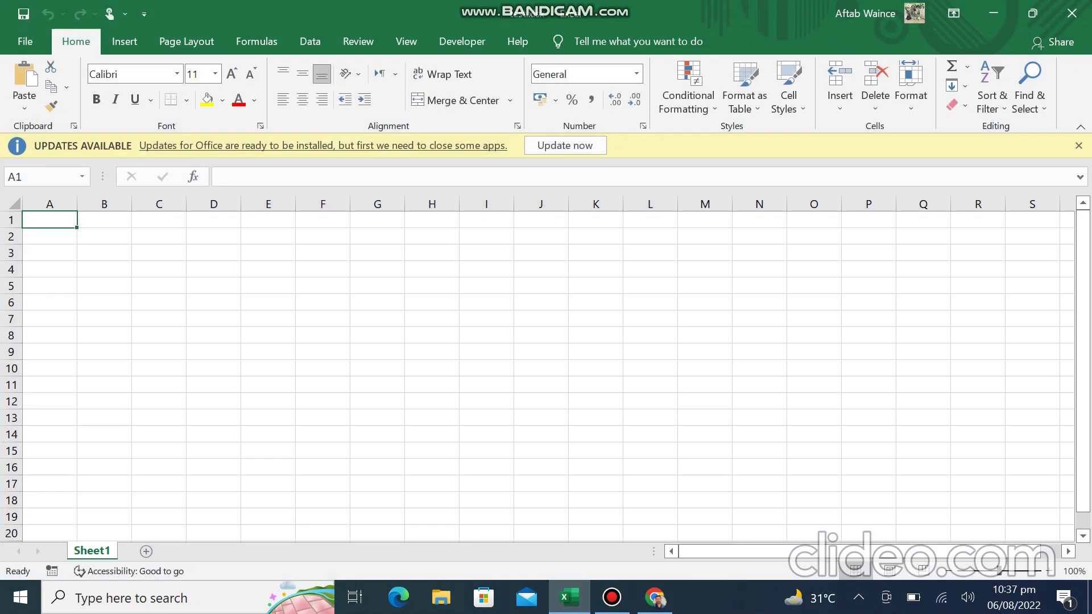
Step: Enter the headings Sr No, Date and Product in A1:C1
click(104, 302)
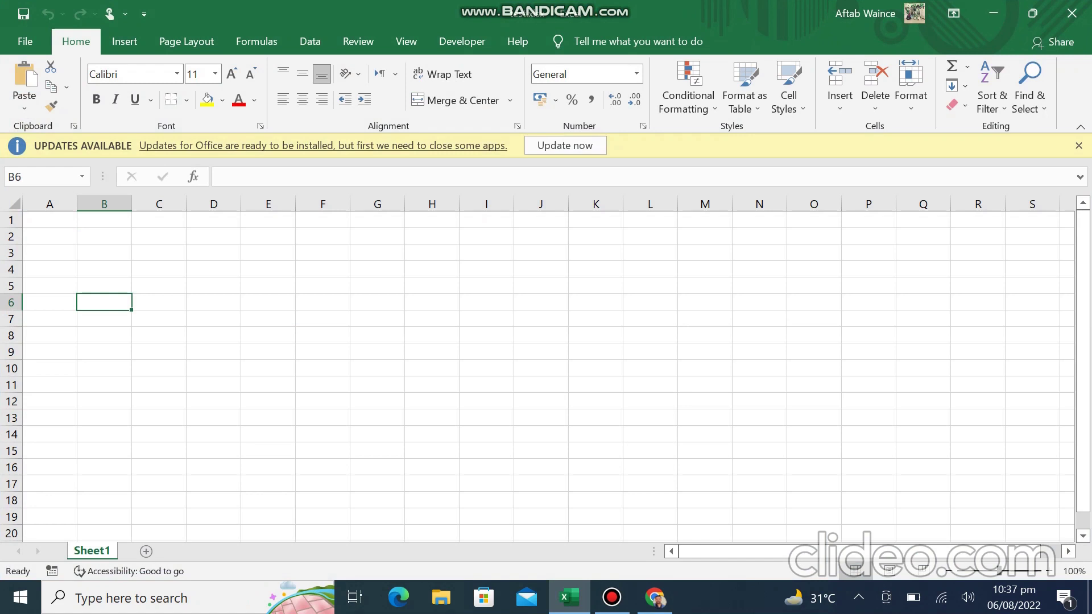
key(ctrl+Home)
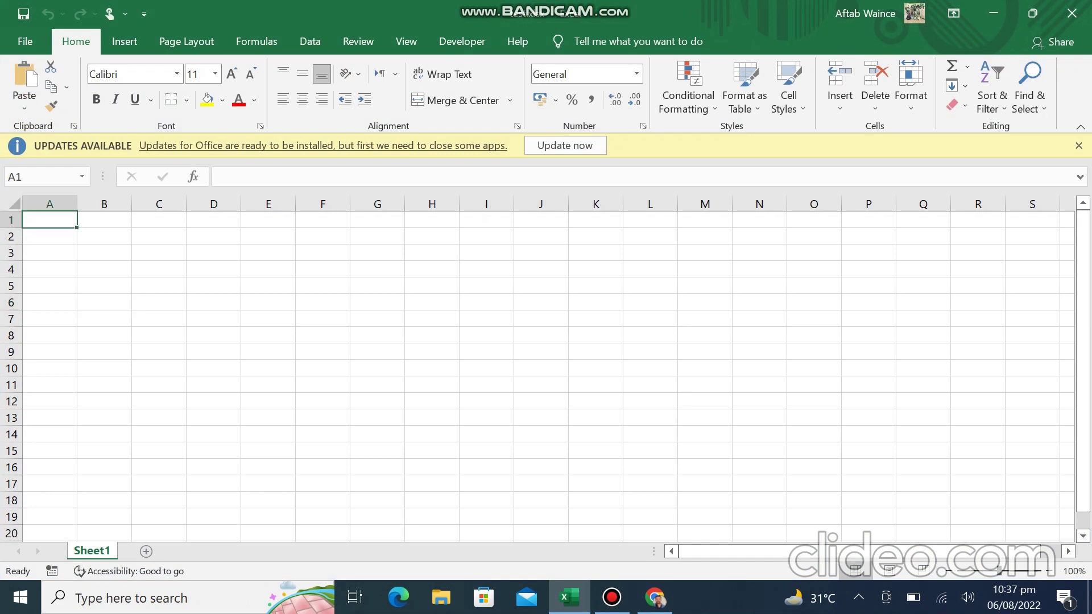
text(Sr No)
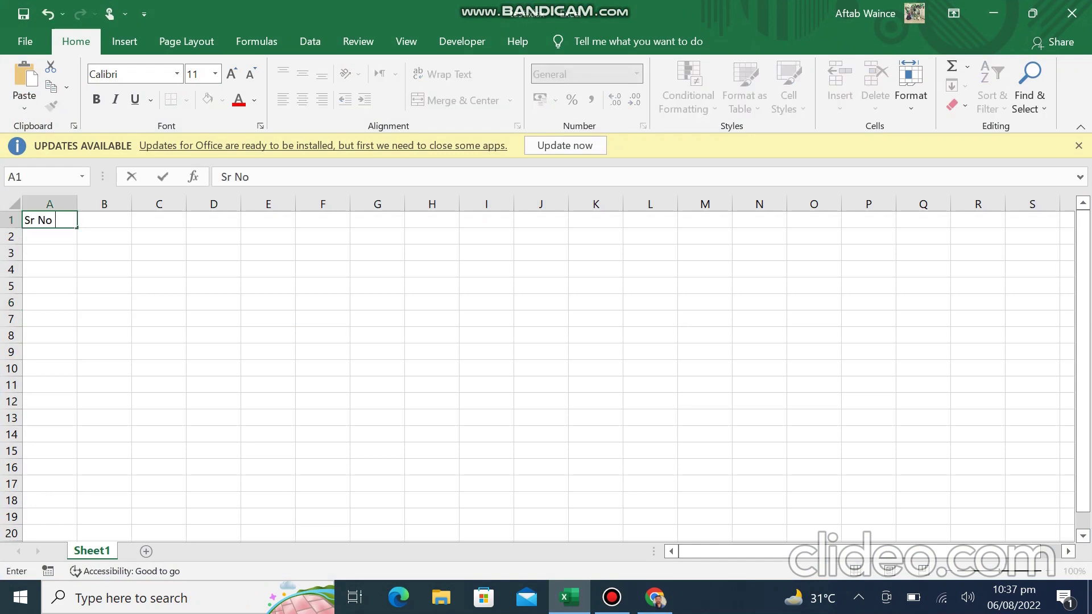
key(Tab)
text(Date)
key(ctrl+Return)
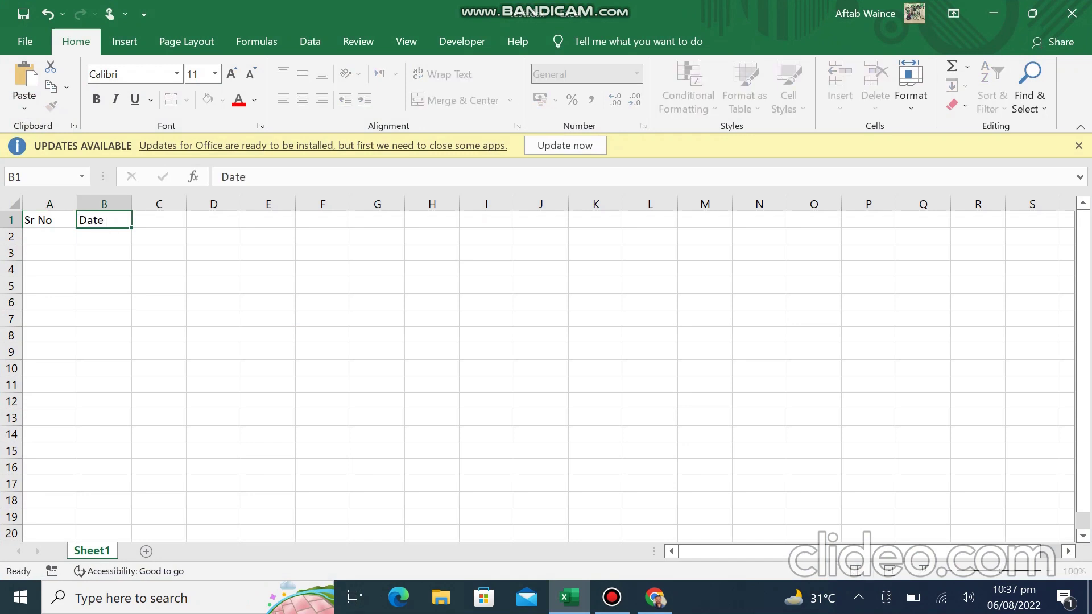
key(Tab)
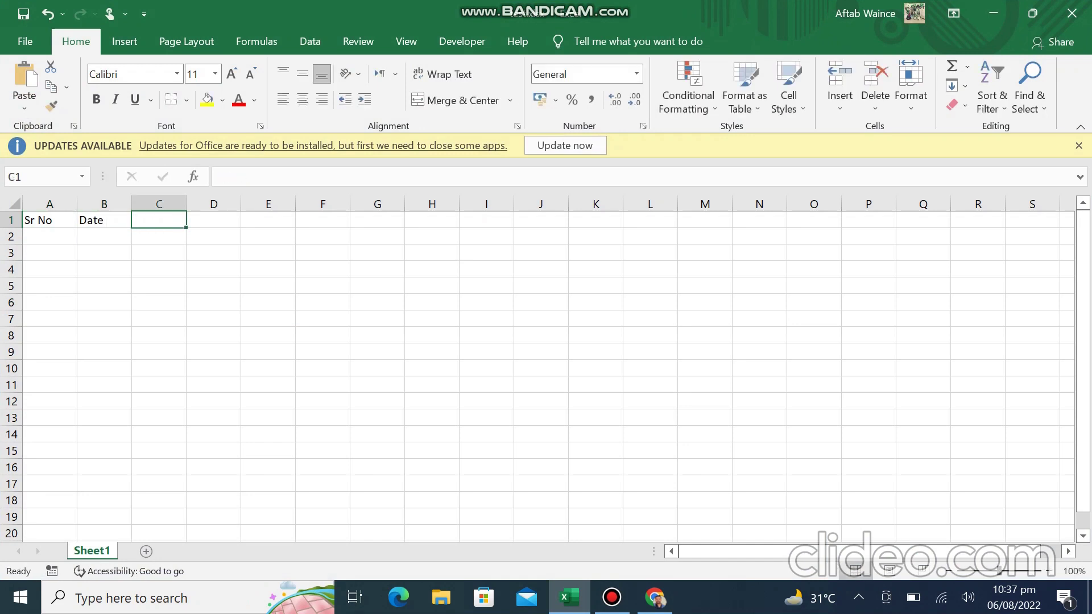
text(Produ)
key(BackSpace)
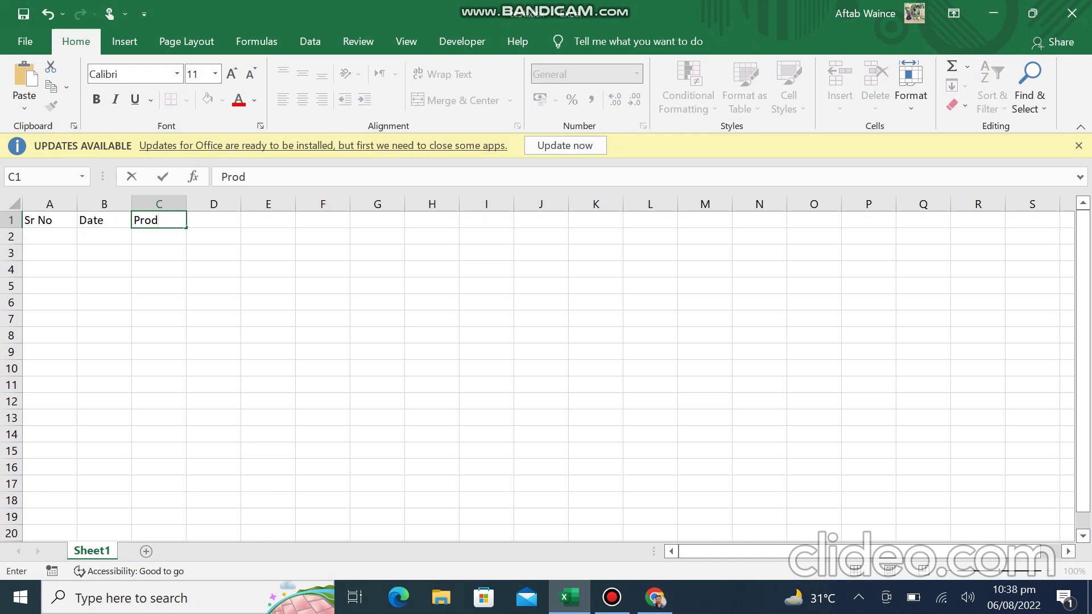
text(uct)
key(Tab)
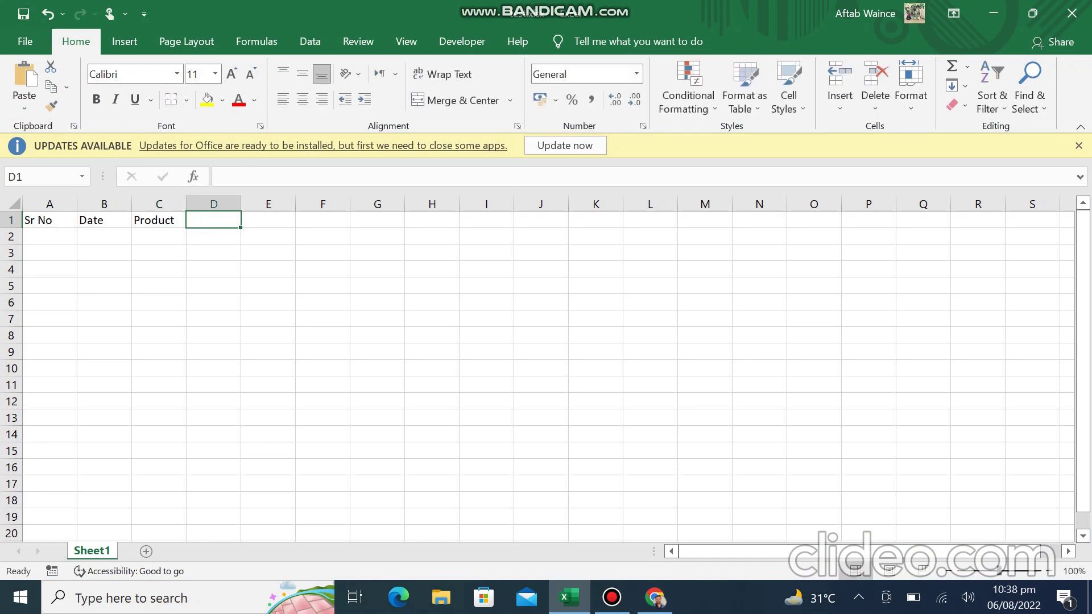
Step: Add the headings Area, Quantity, Price and Total in D1:G1
text(Area)
key(Tab)
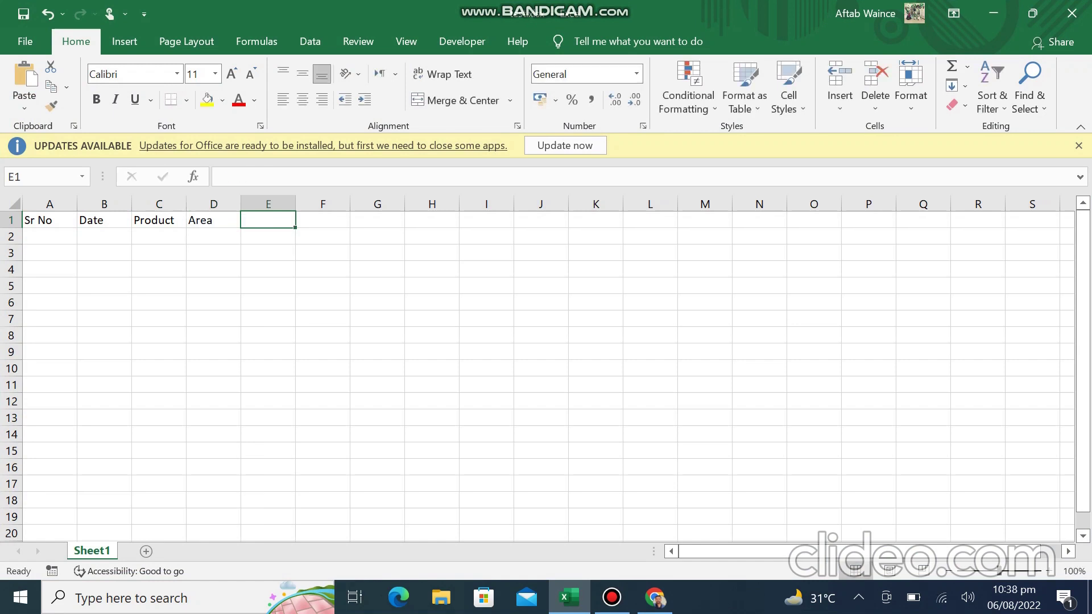
text(Qu)
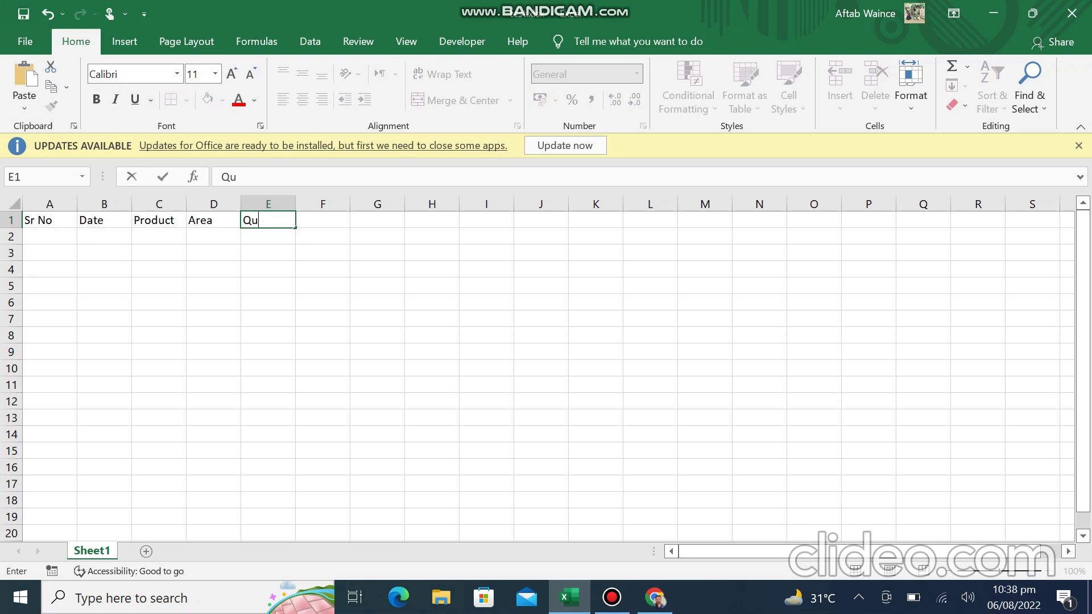
text(antity)
key(Tab)
text(Pri)
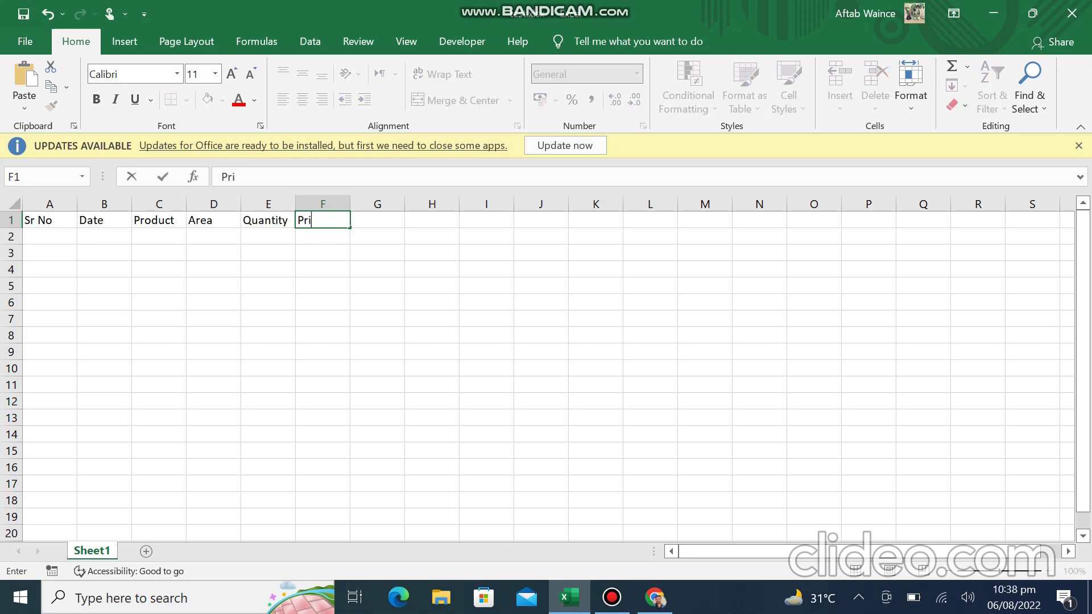
text(ce)
key(Tab)
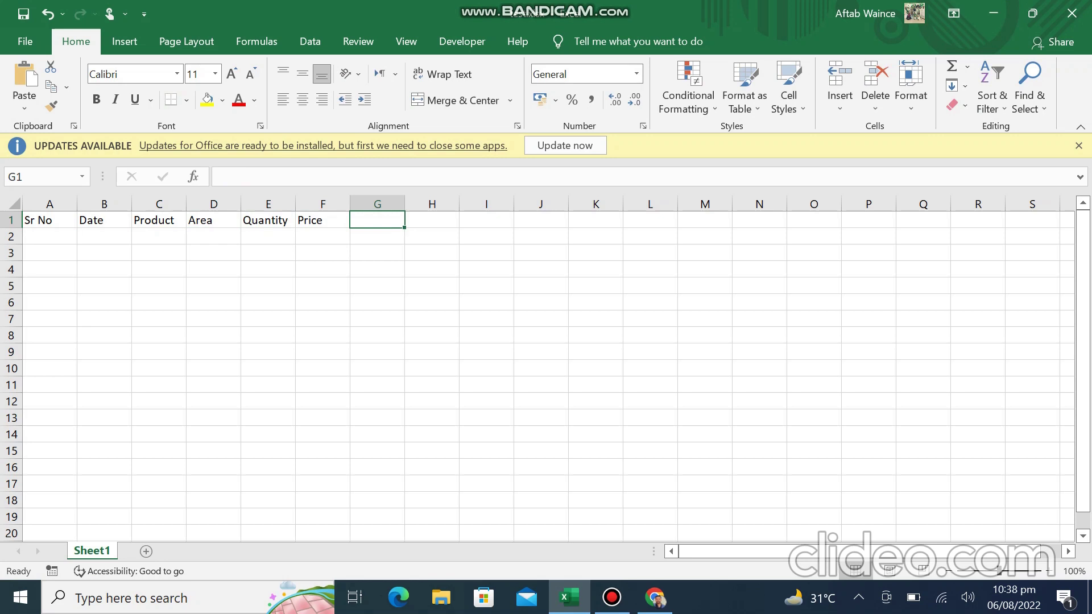
text(T)
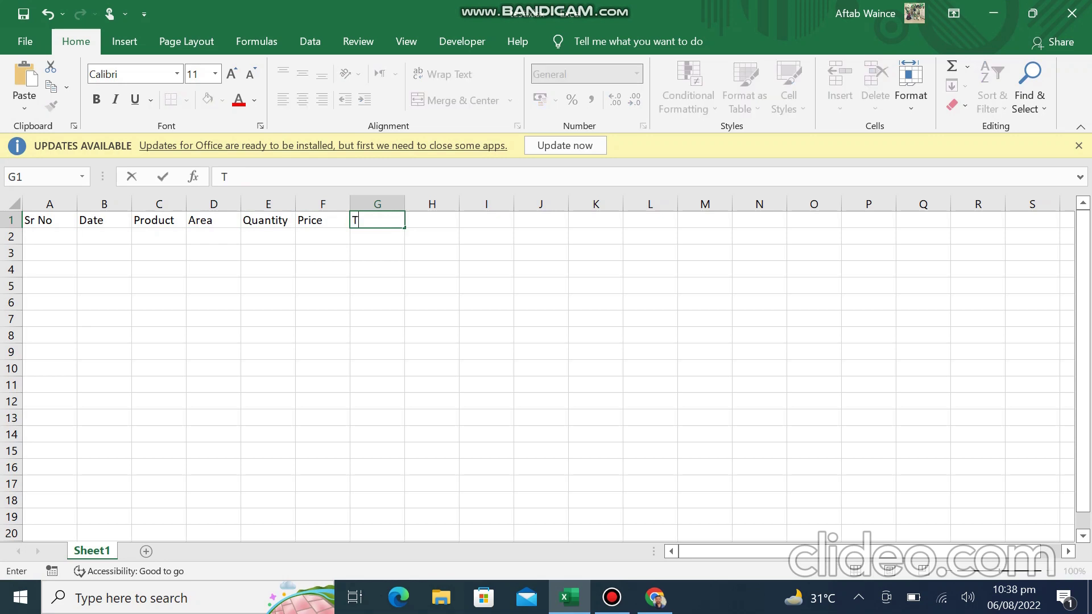
text(otal)
key(Tab)
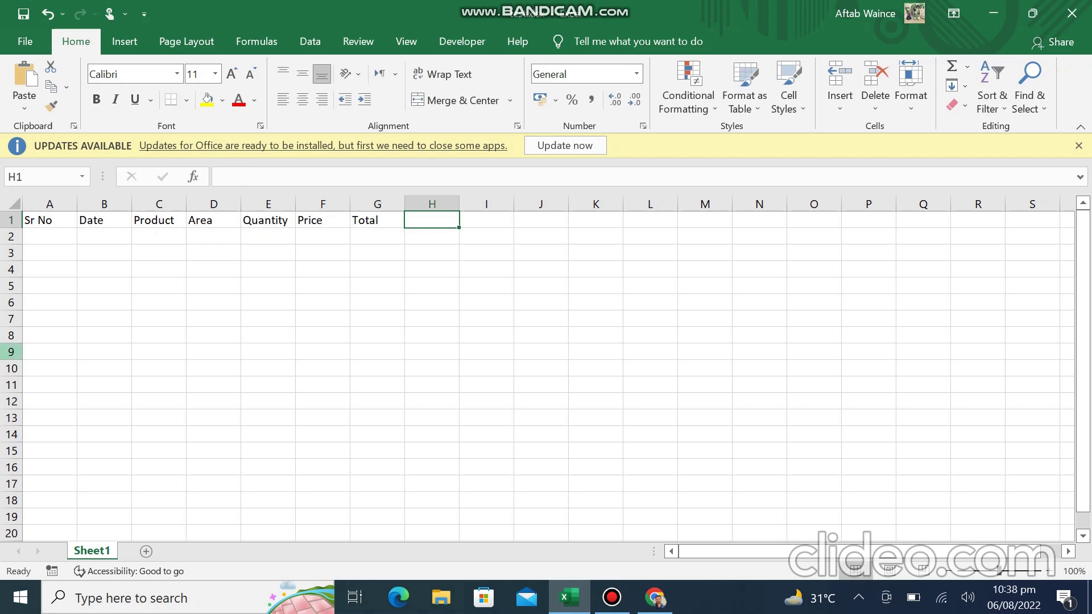
key(Return)
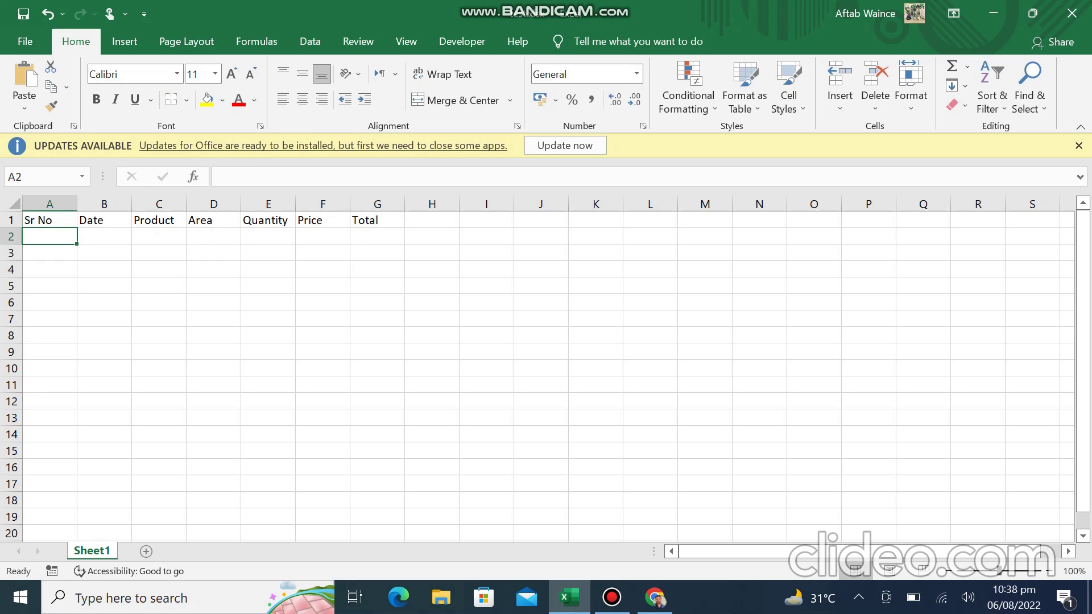
Step: Close the updates notice and fill Sr No from 1 to 10 down A2:A11
click(1078, 145)
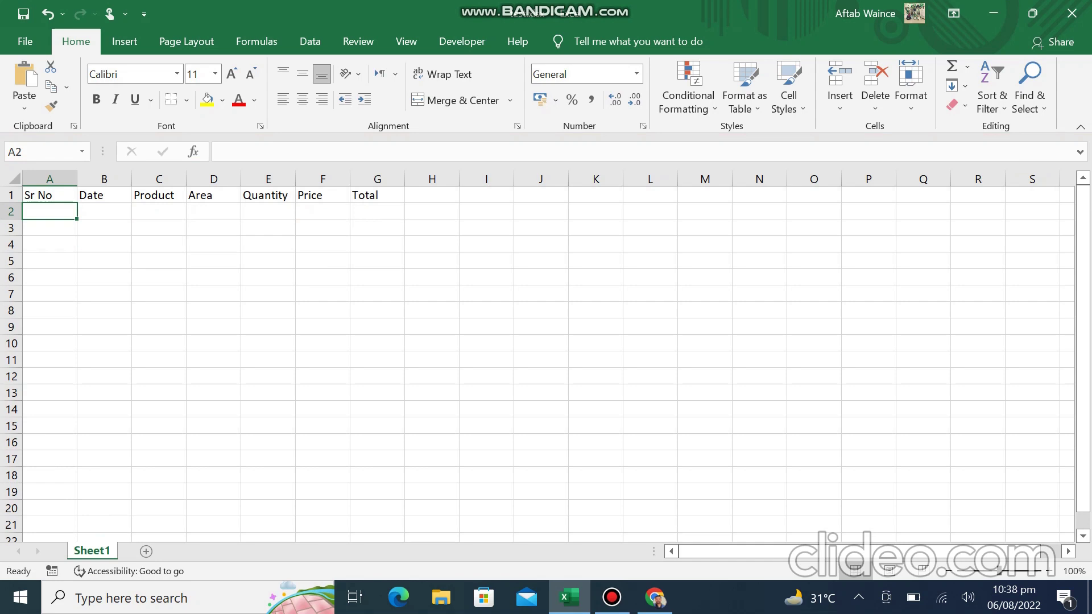
text(1)
key(Return)
text(2)
key(ctrl+Return)
key(Return)
key(Up)
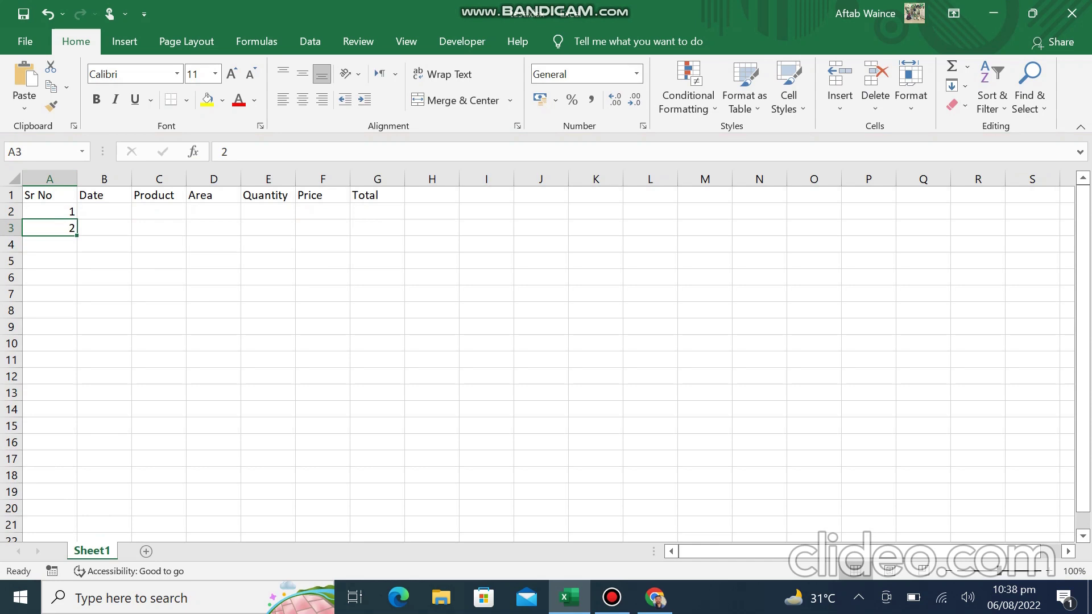
drag(76, 236, 78, 233)
drag(76, 236, 77, 364)
drag(104, 260, 159, 261)
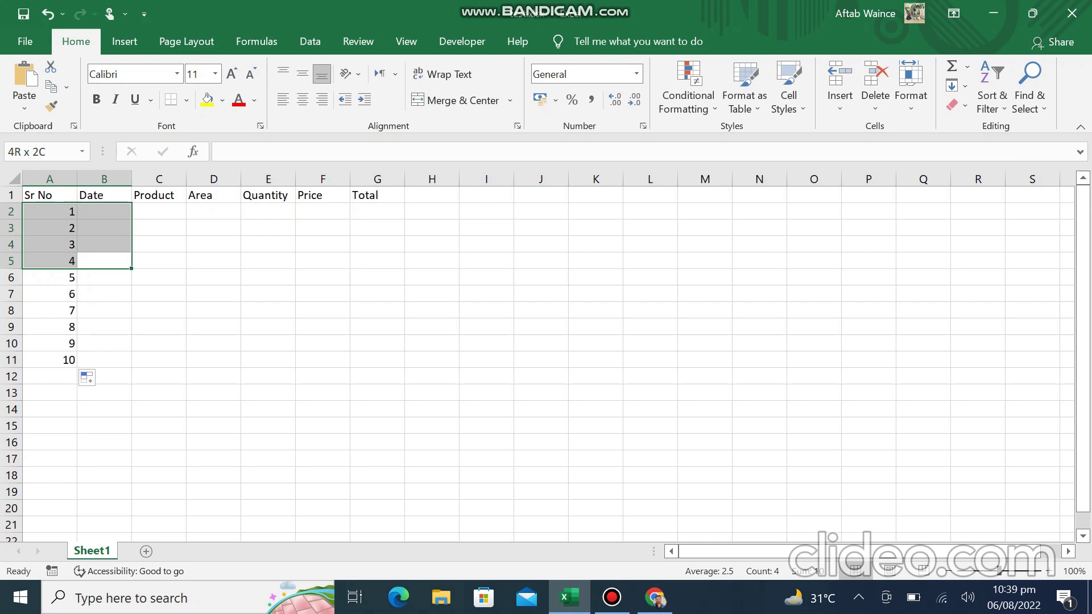
click(159, 261)
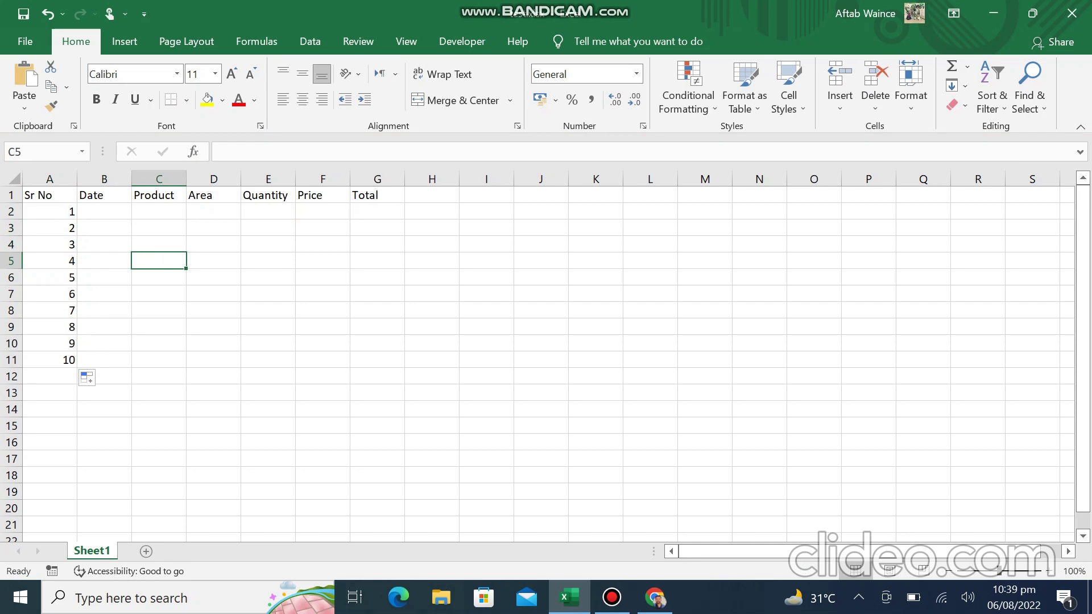
click(104, 211)
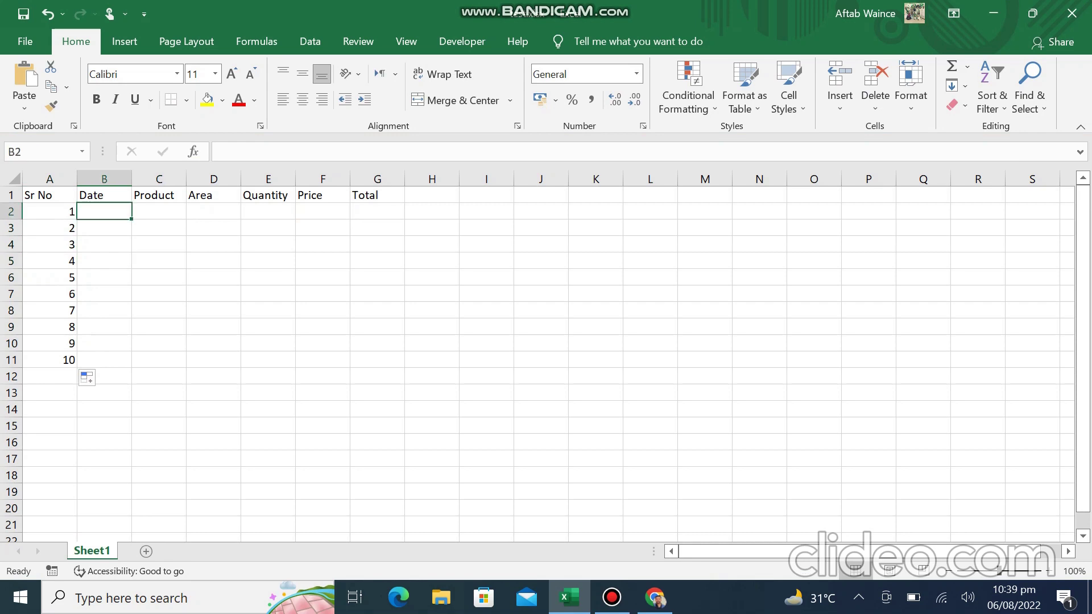
Step: Enter the date 01/02/2022 in B2 and the product Rice in C2
text(1/02/2022)
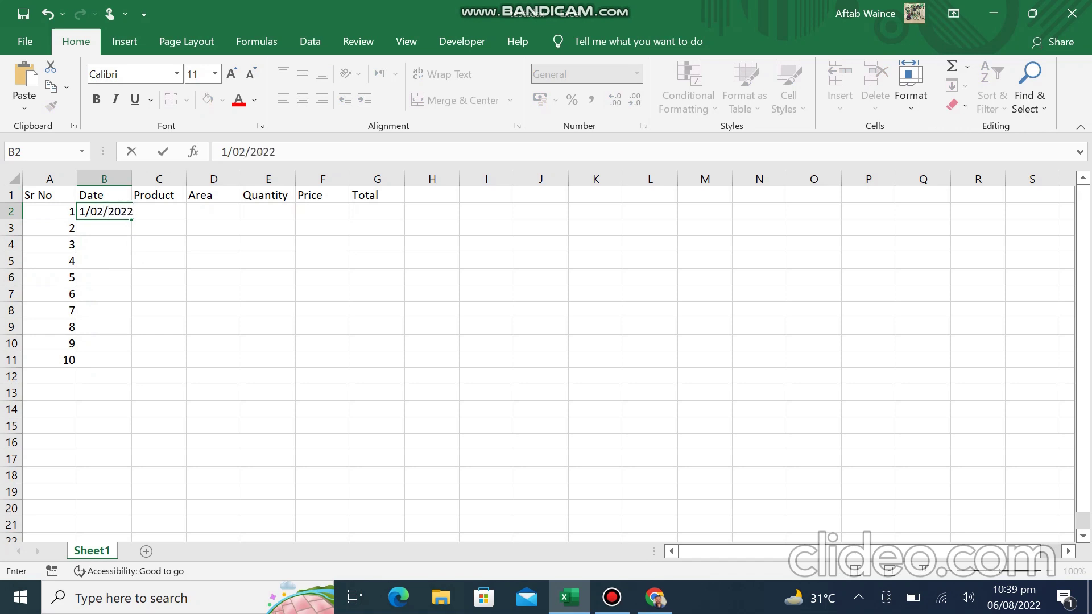
key(Return)
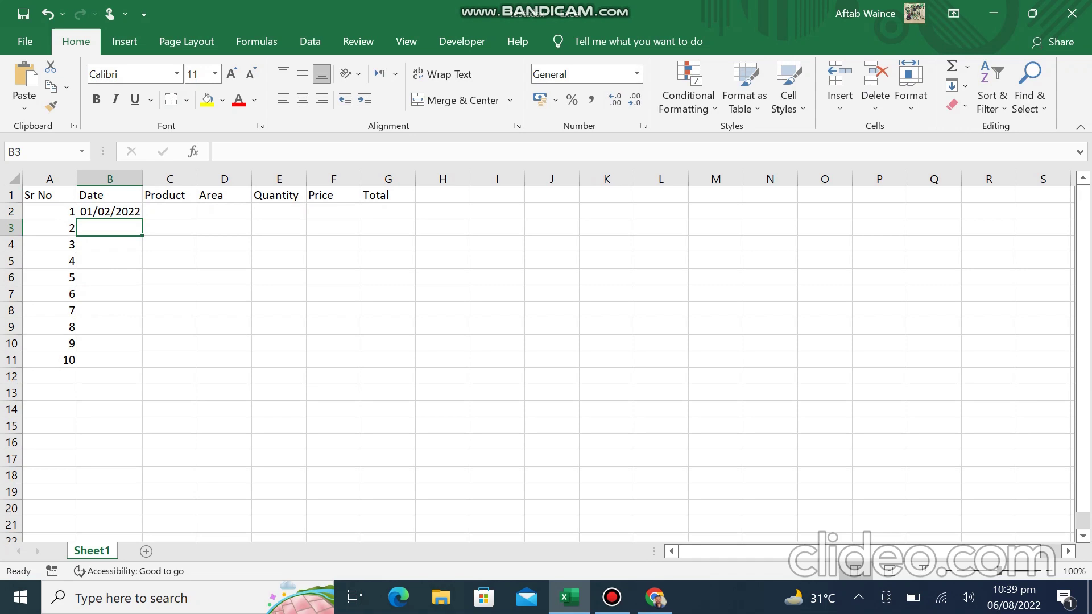
key(Down)
key(Up)
click(170, 211)
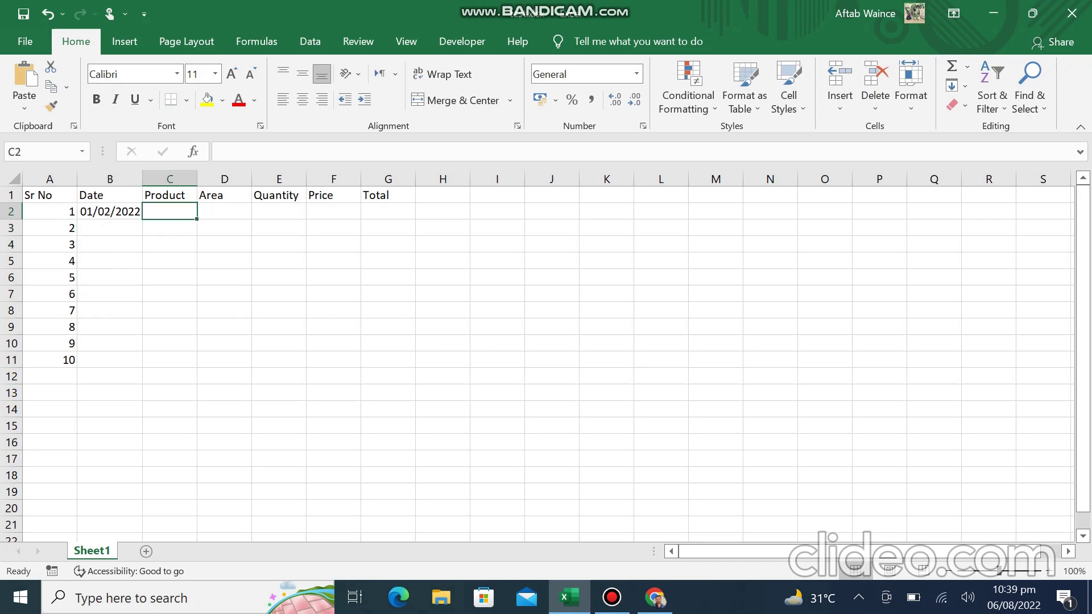
text(Rice)
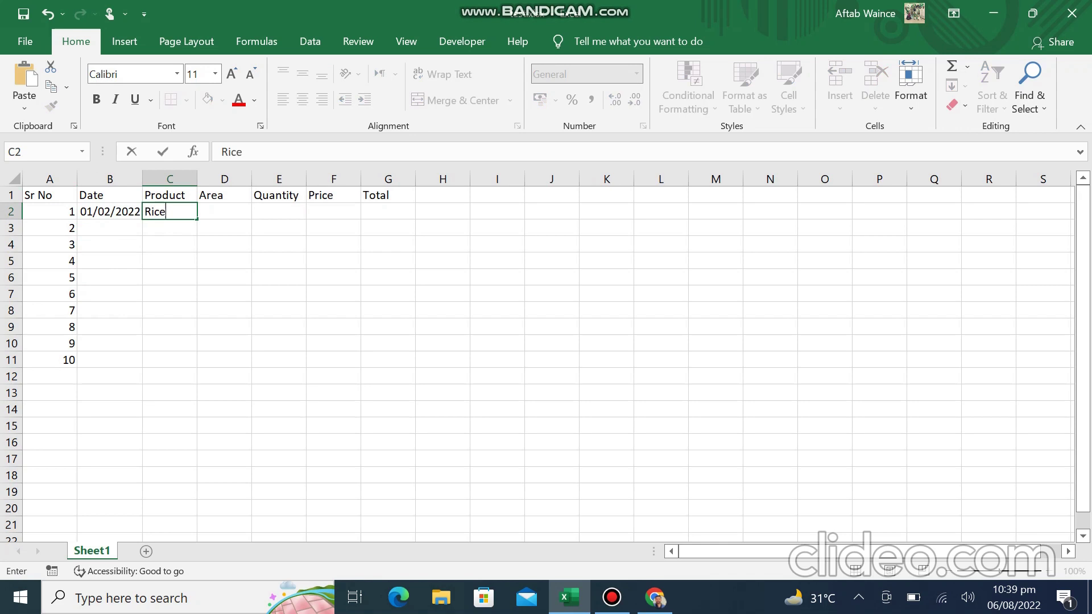
key(Tab)
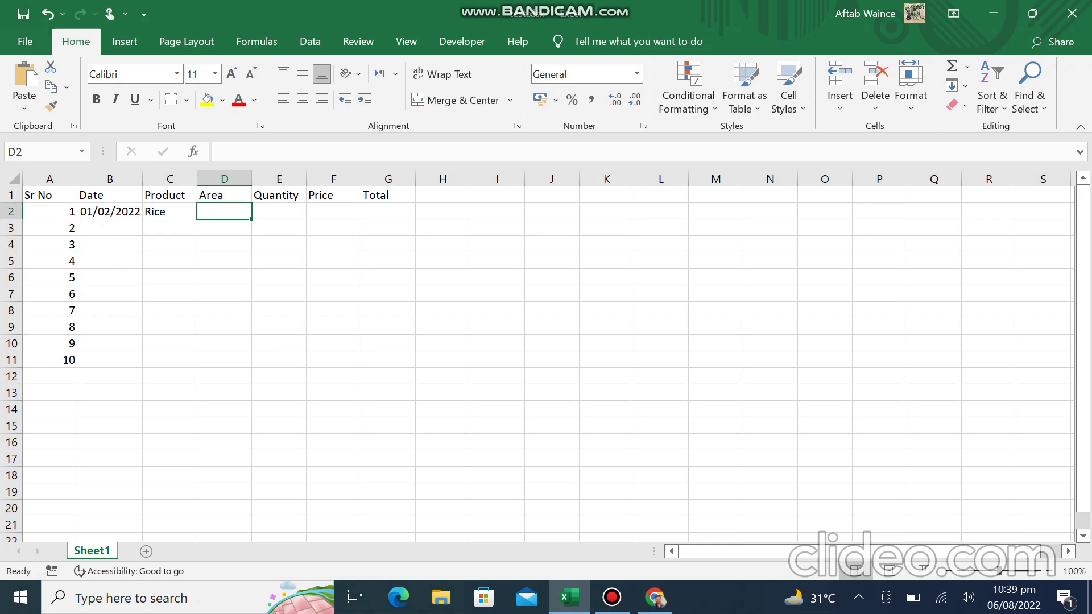
Step: Fill area A, quantity 24 and price 150 into D2:F2
text(A)
key(Tab)
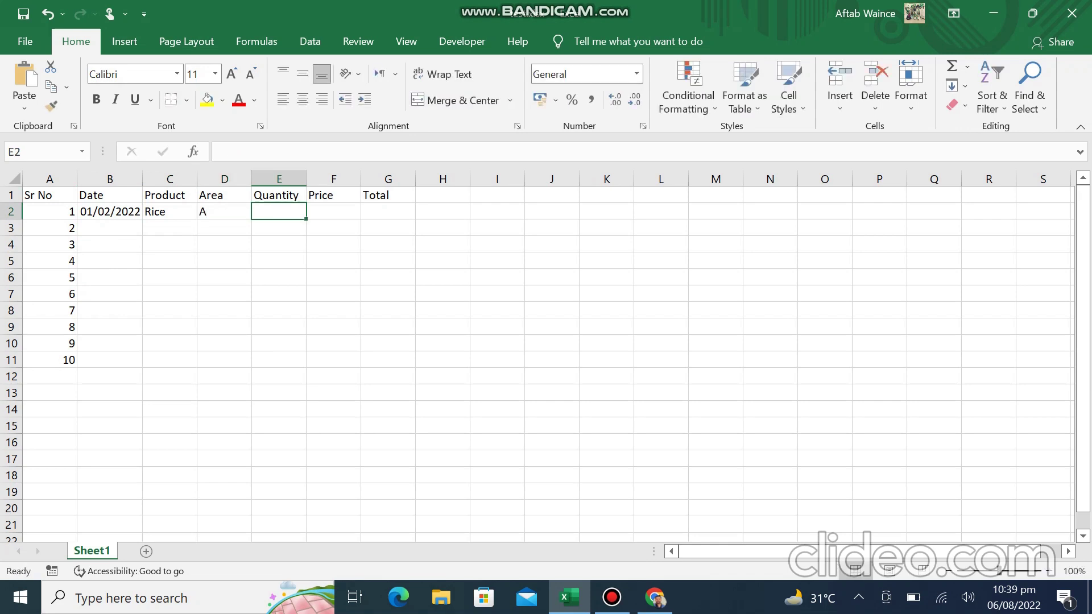
text(24)
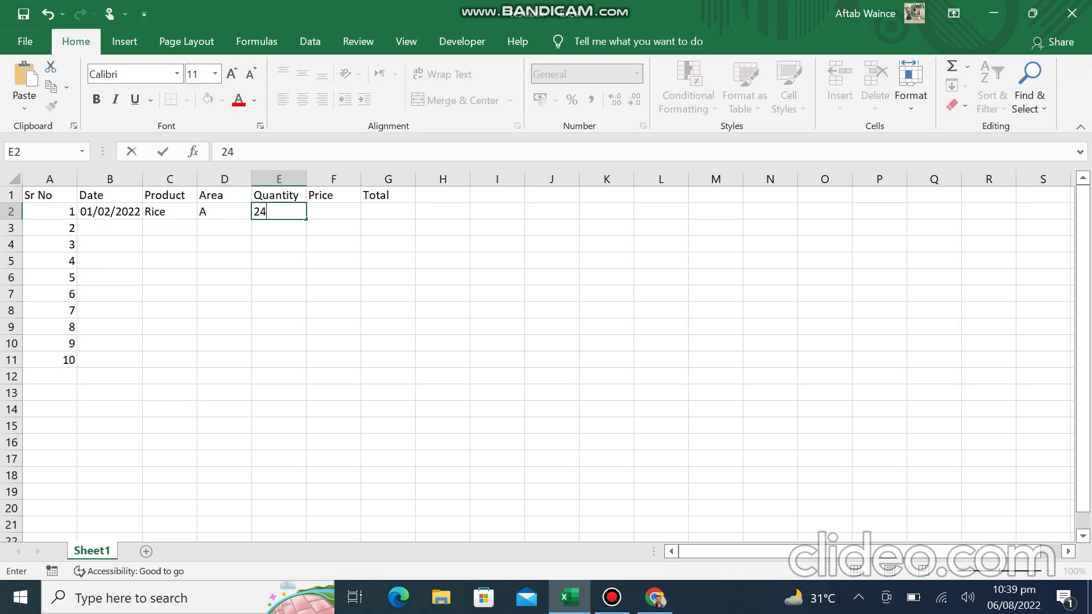
key(Tab)
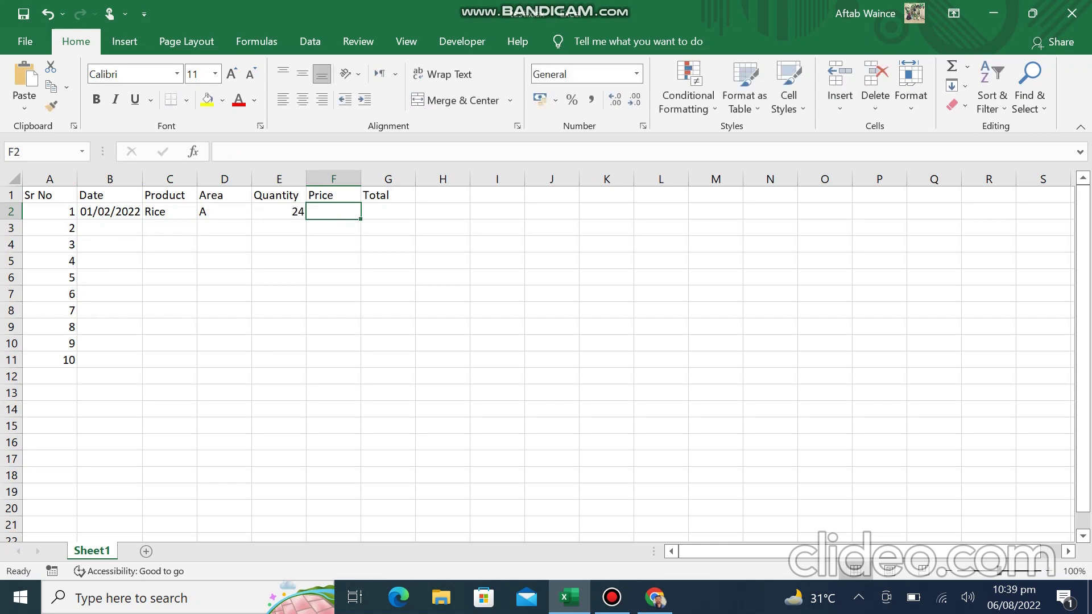
text(150)
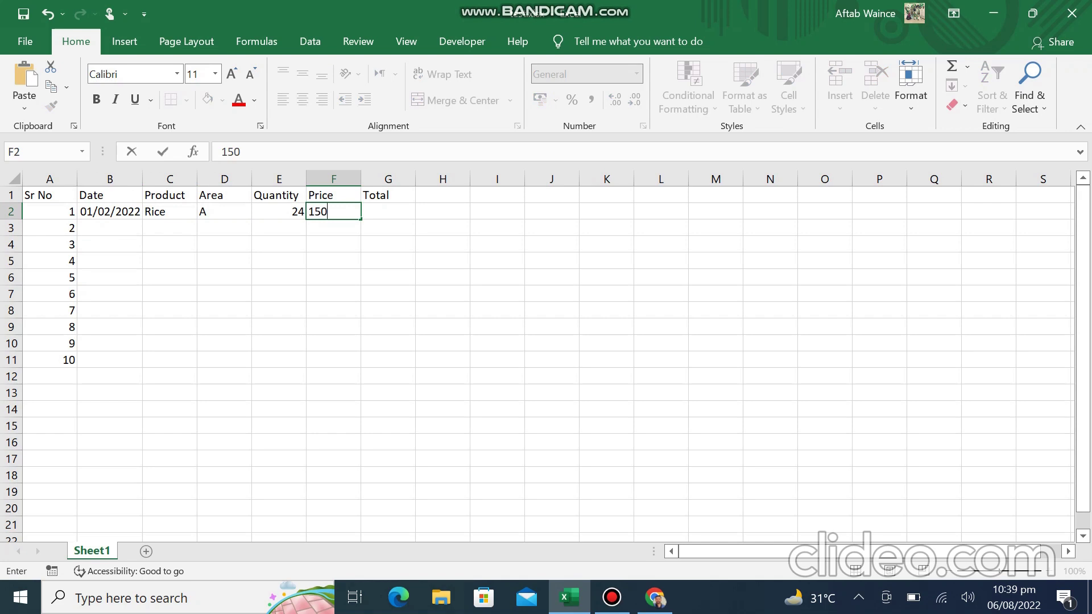
key(Return)
key(Left)
key(Left)
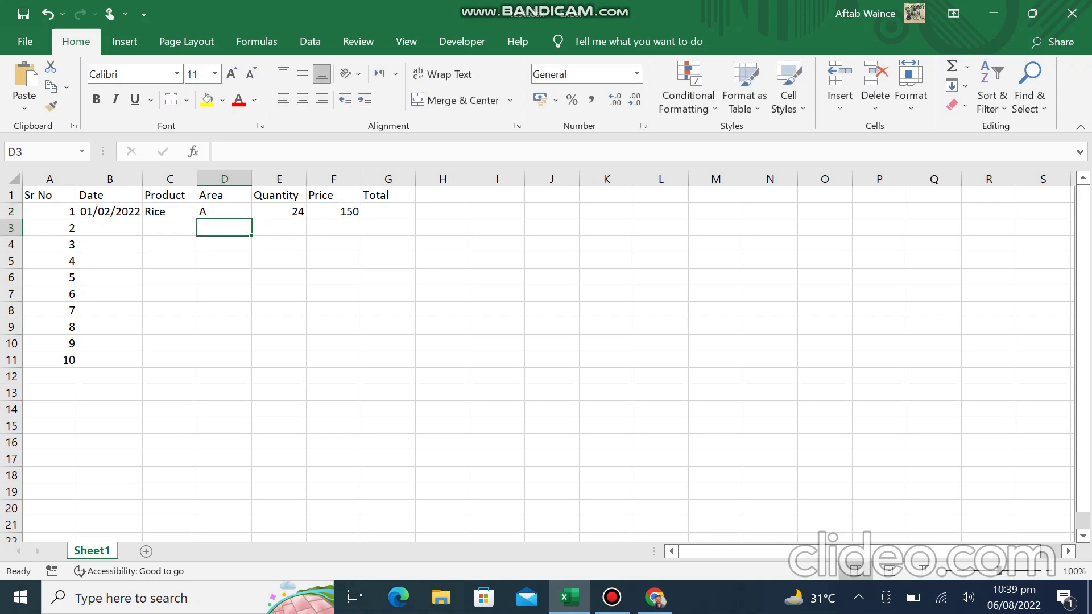
key(Left)
key(Left)
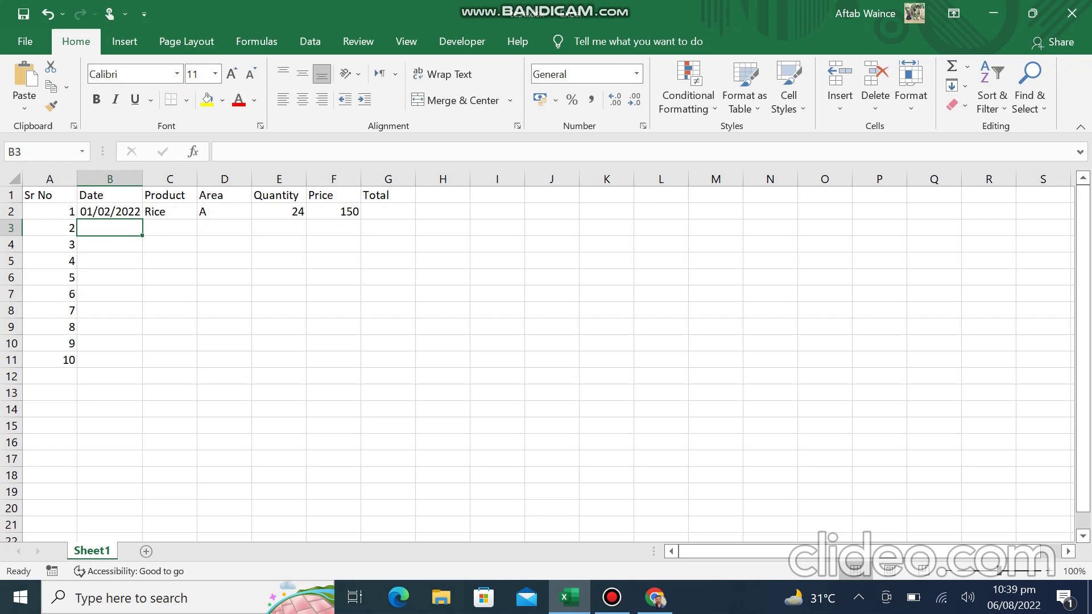
Step: Enter the date 01/02/2022 and the product sugar in row 3
text(01)
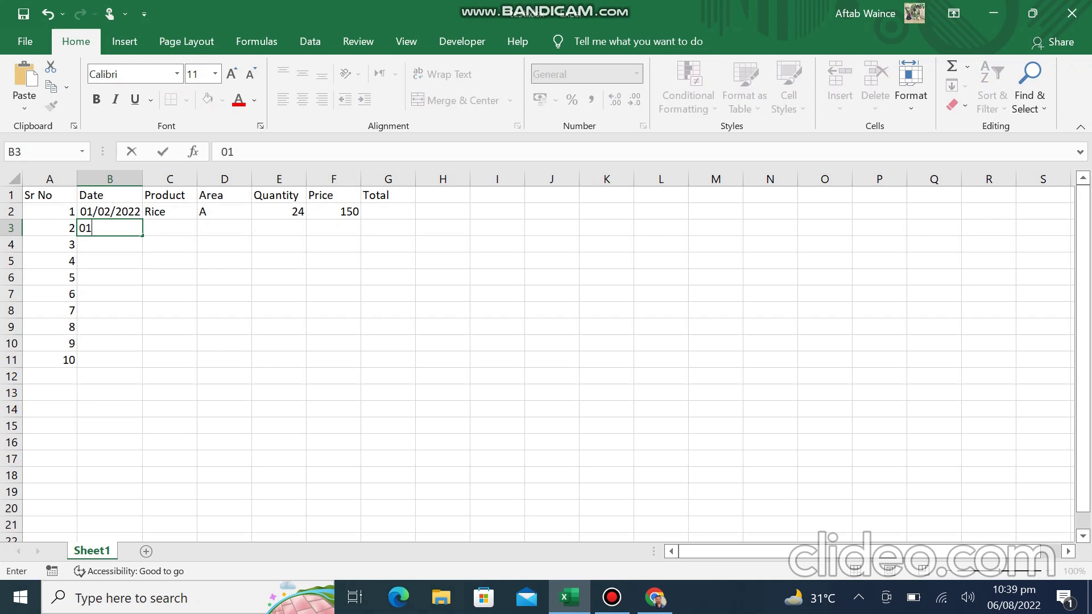
text(-)
text(02/2022)
key(Return)
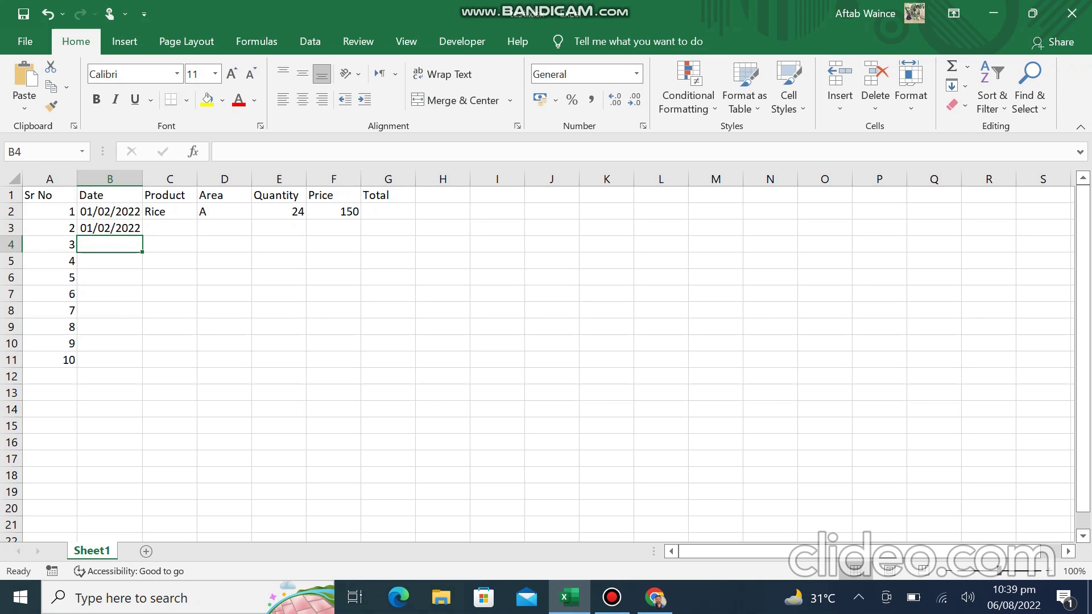
click(169, 227)
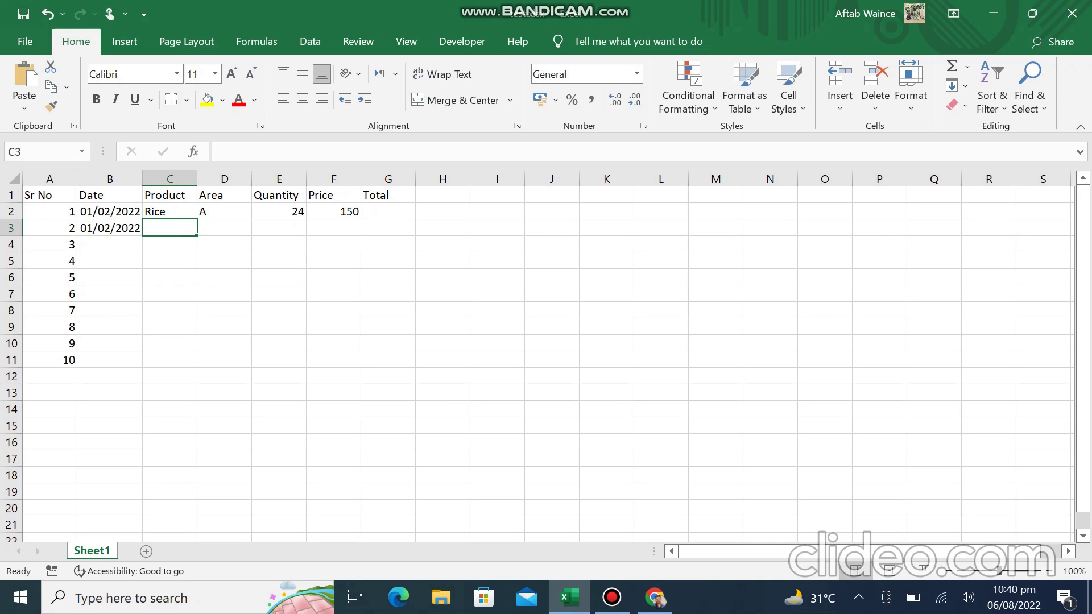
text(sugar)
key(Tab)
Step: Fill area A, quantity 10 and price 100 for the sugar row
text(a)
key(BackSpace)
text(A)
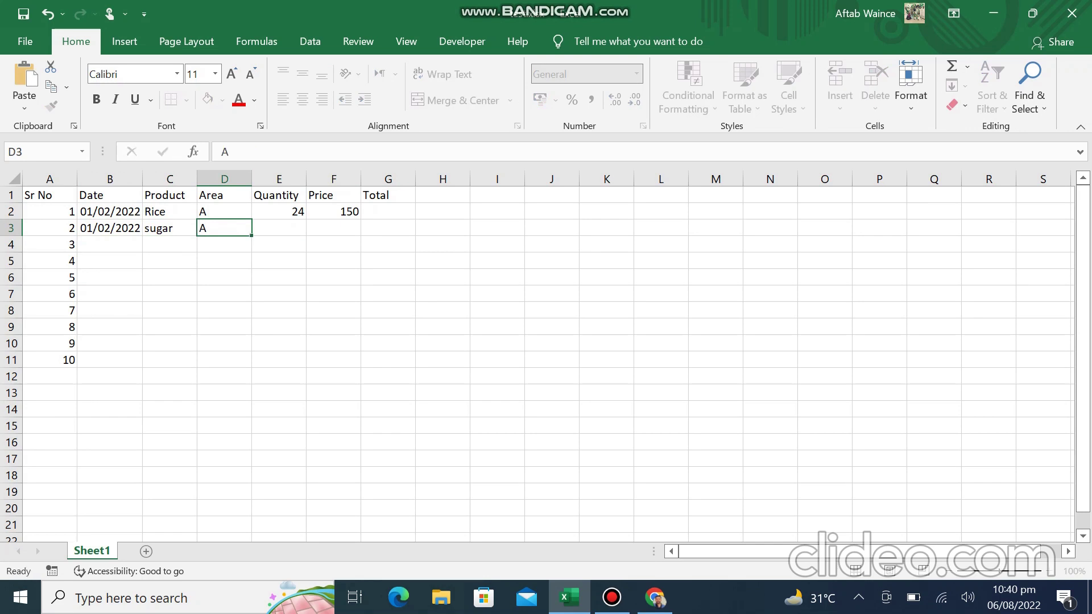
key(Tab)
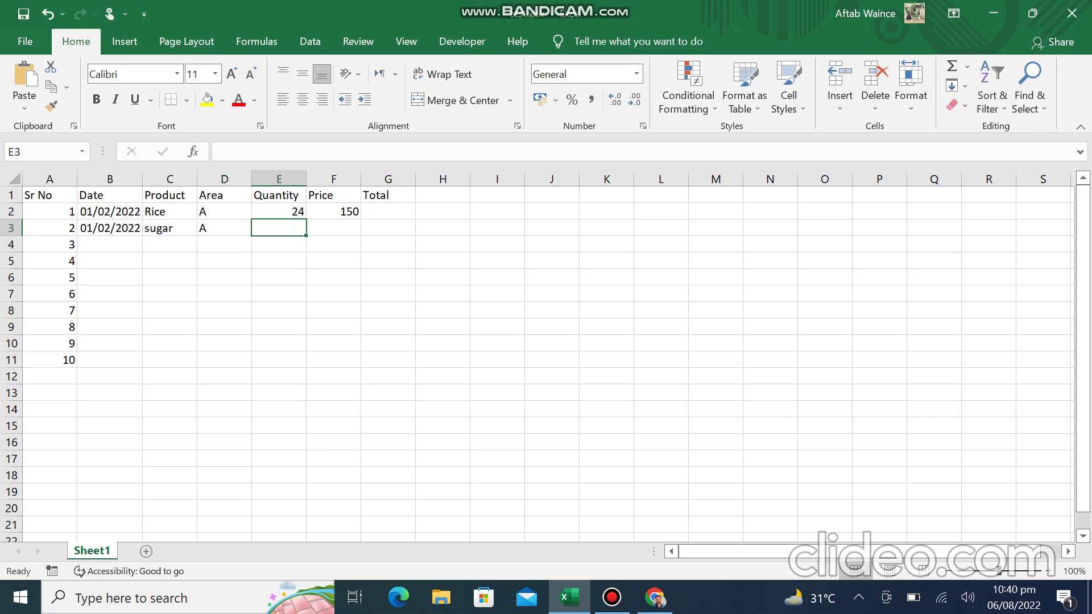
text(10)
key(Tab)
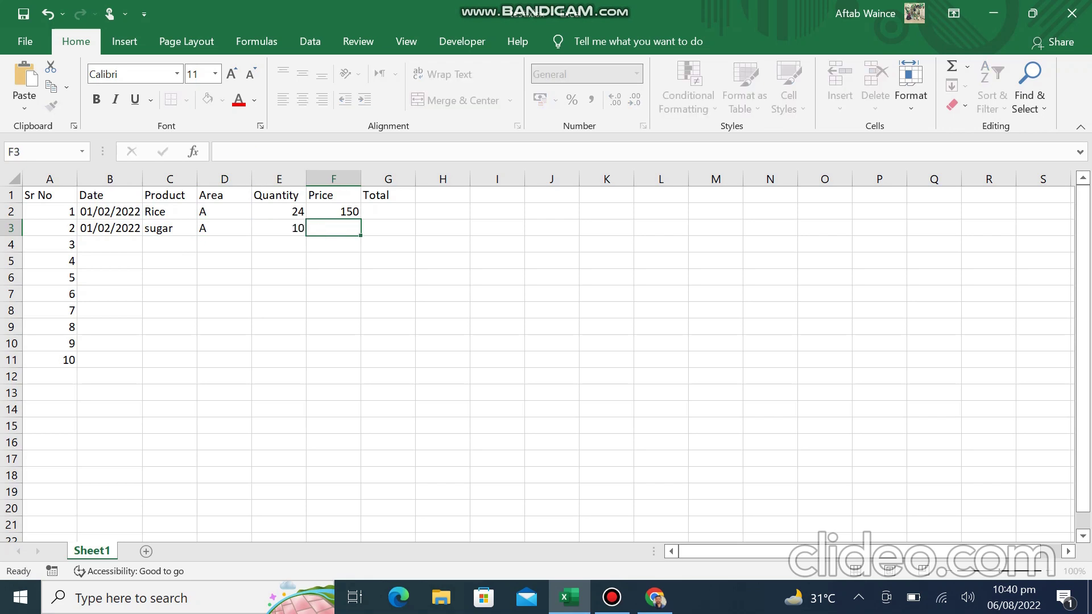
text(100)
key(Return)
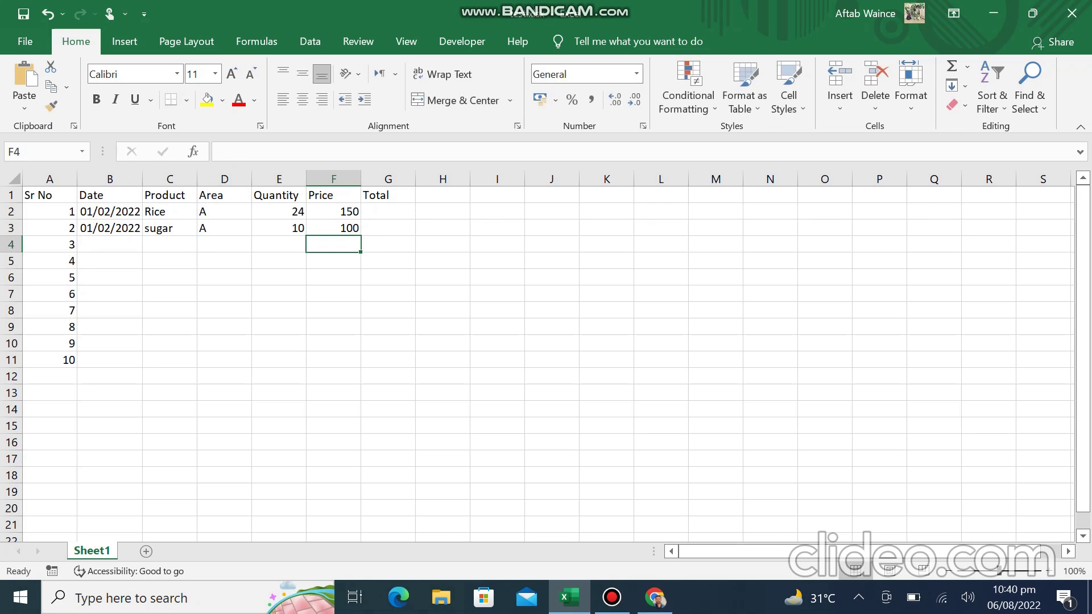
key(Left)
key(Left)
key(Left)
key(Left)
key(Left)
key(Right)
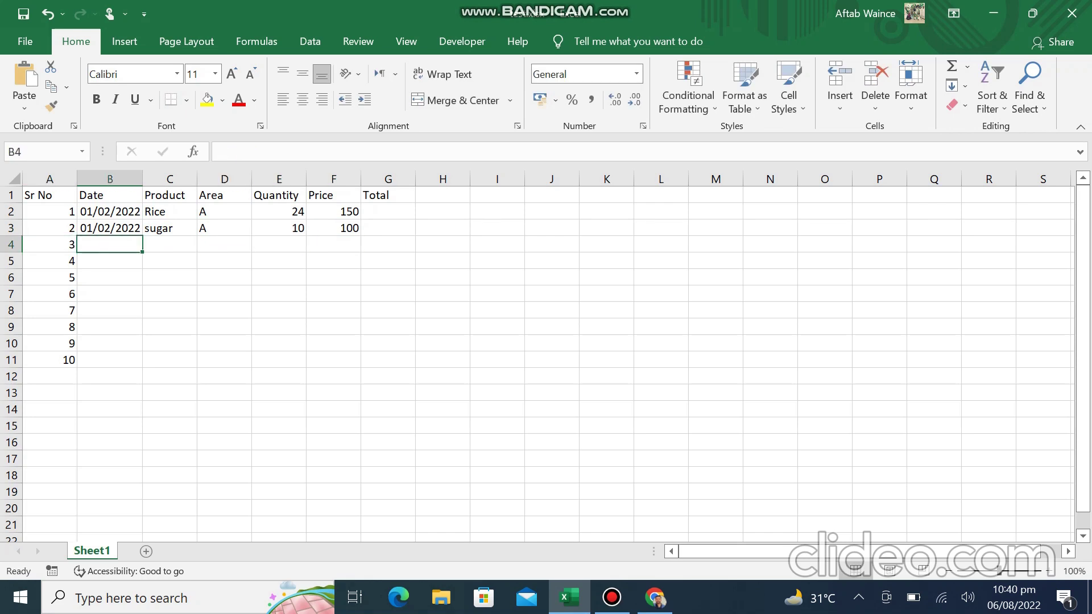
Step: Enter the date 1-feb-2022 and the product MILK in row 4
text(1-feb-)
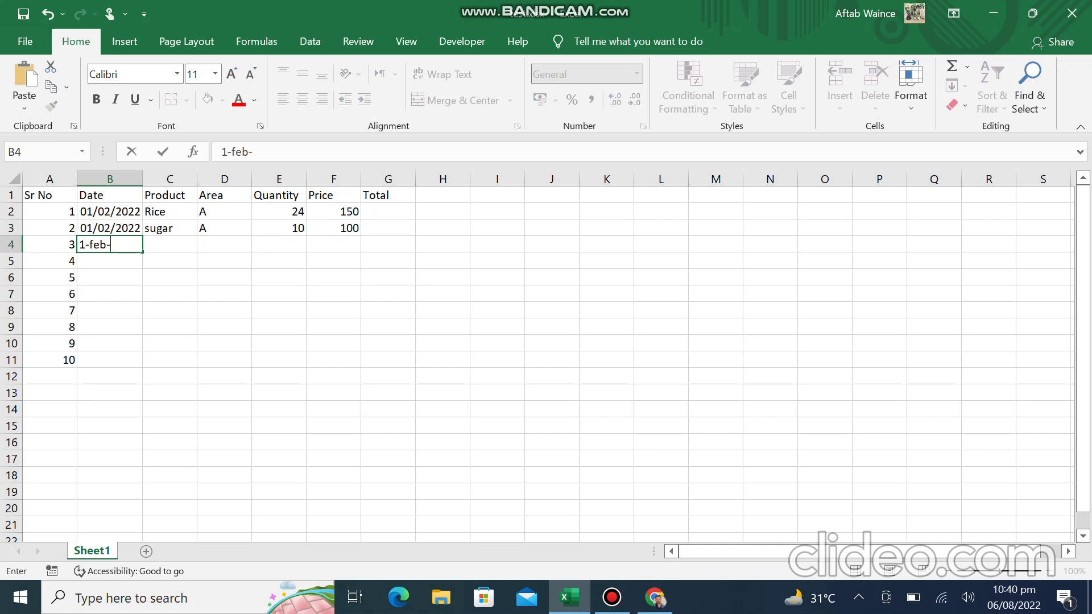
text(2022)
key(ctrl+Return)
key(Down)
key(Up)
key(Right)
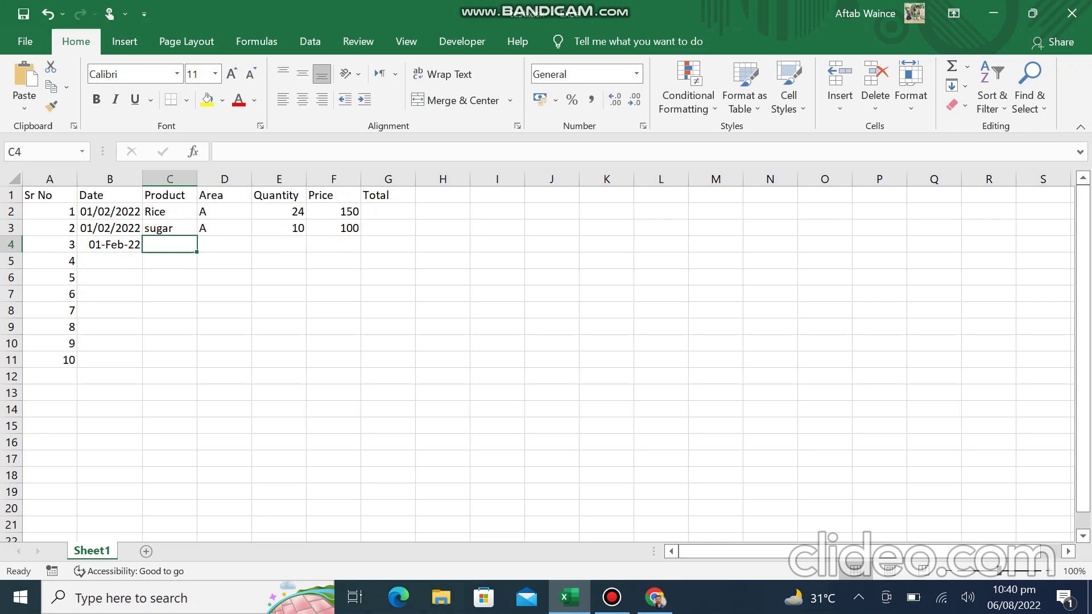
text(mILK)
key(BackSpace)
key(BackSpace)
key(BackSpace)
key(BackSpace)
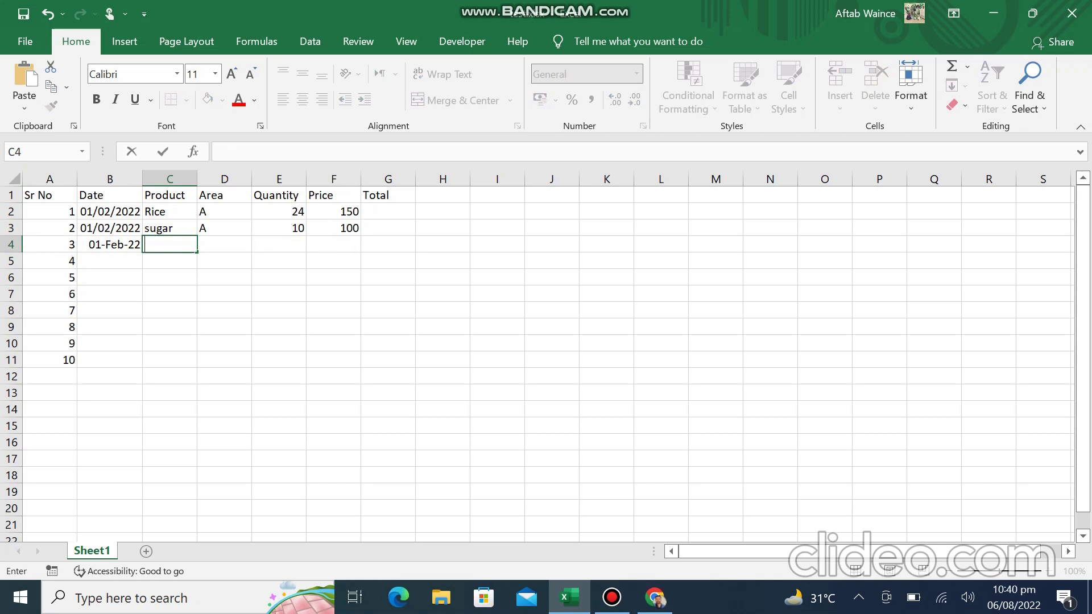
text(MILK)
key(Tab)
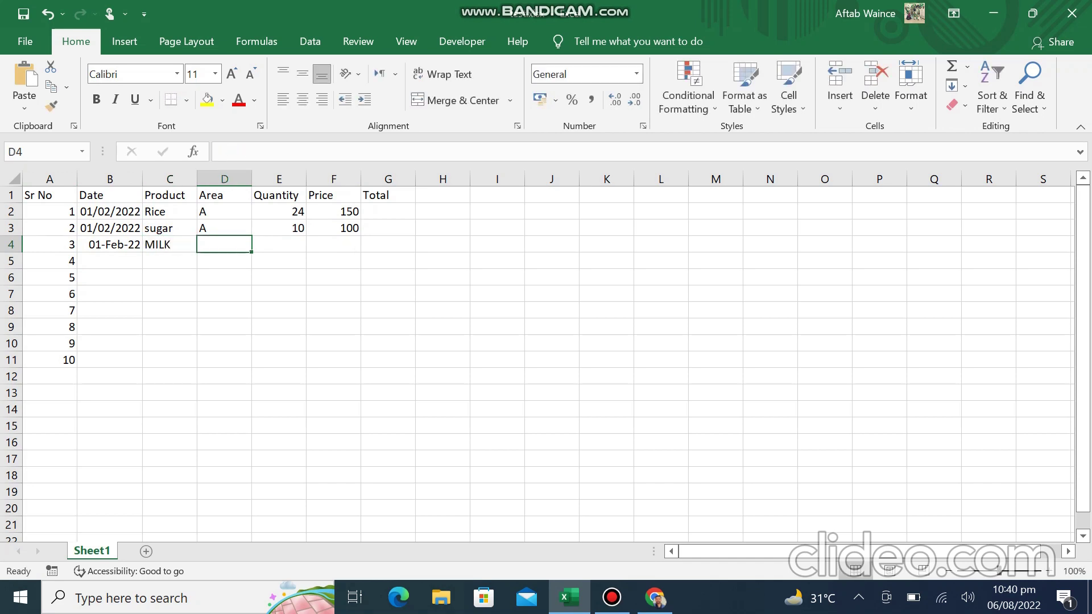
Step: Fill area C, quantity 3 and price 150 for the MILK row
text(C)
key(Tab)
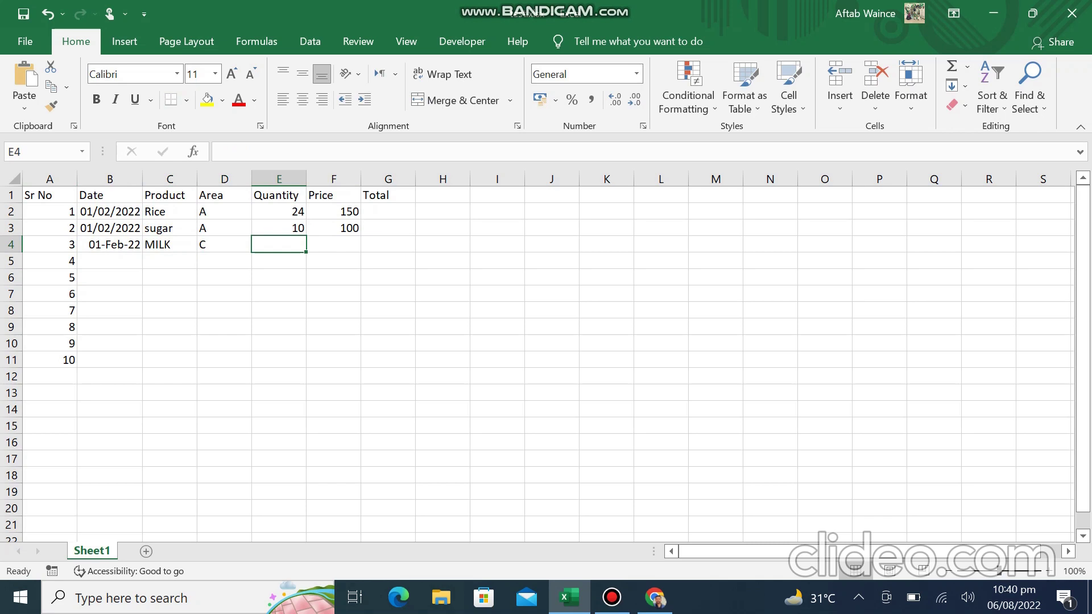
text(3)
key(Tab)
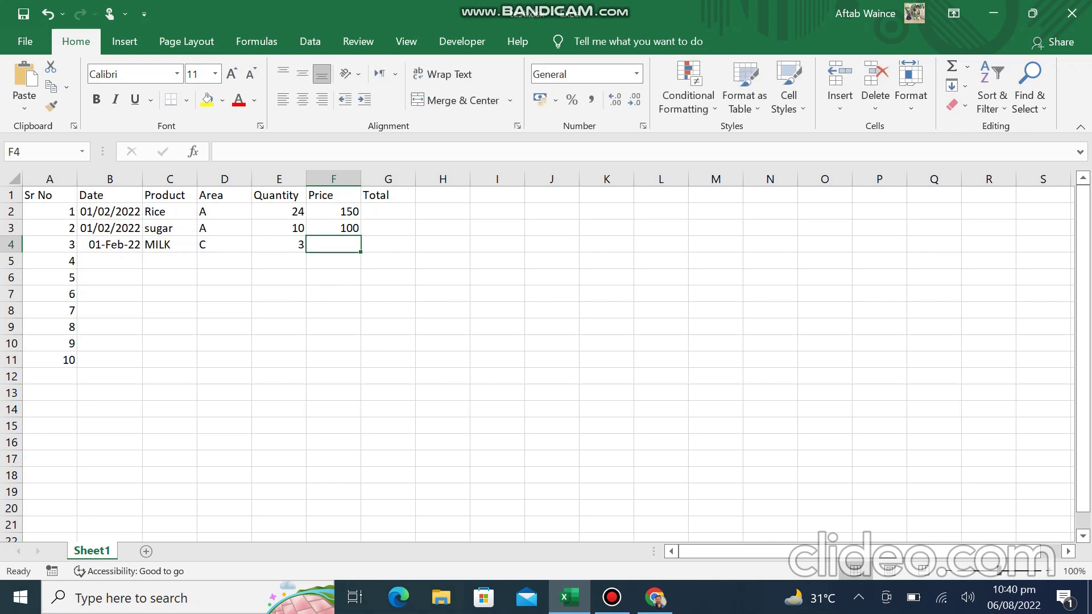
text(150)
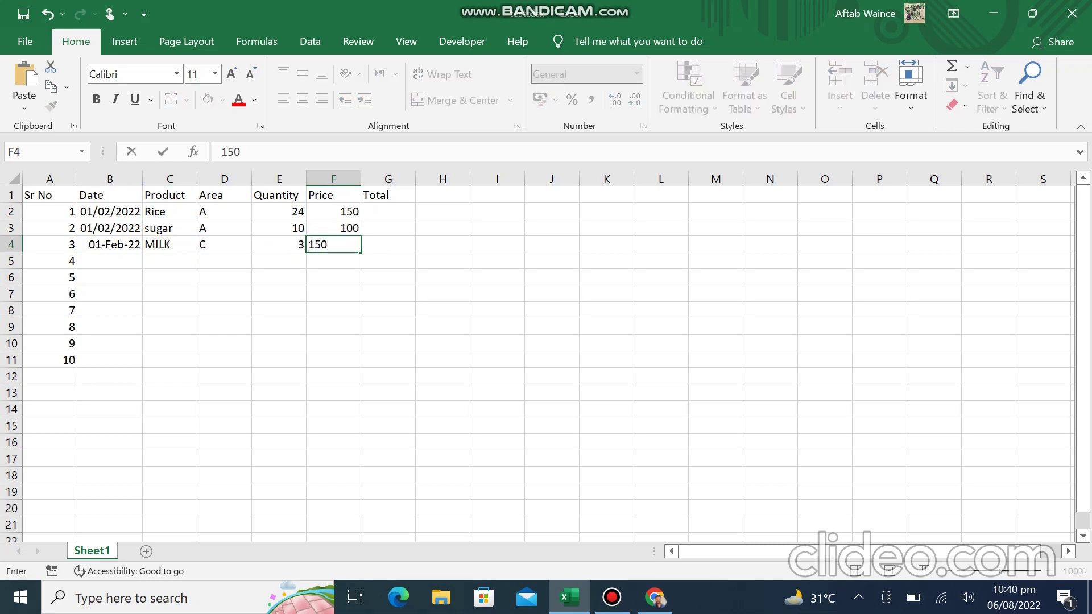
key(Down)
key(Left)
key(Left)
key(Left)
key(Left)
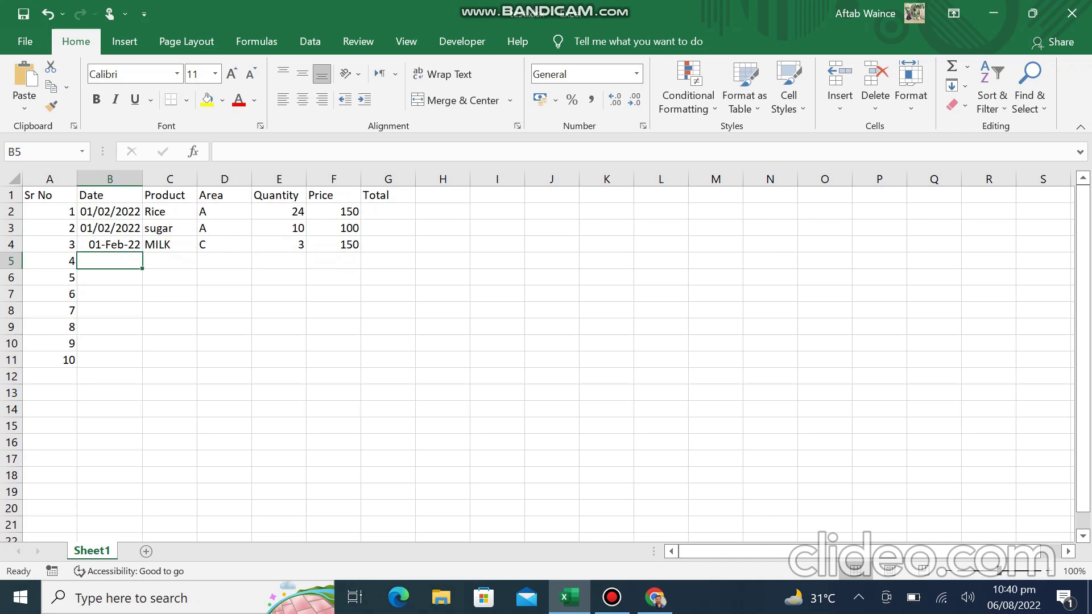
Step: Enter the date 02-01/2022 and the product Rice in row 5
text(02-)
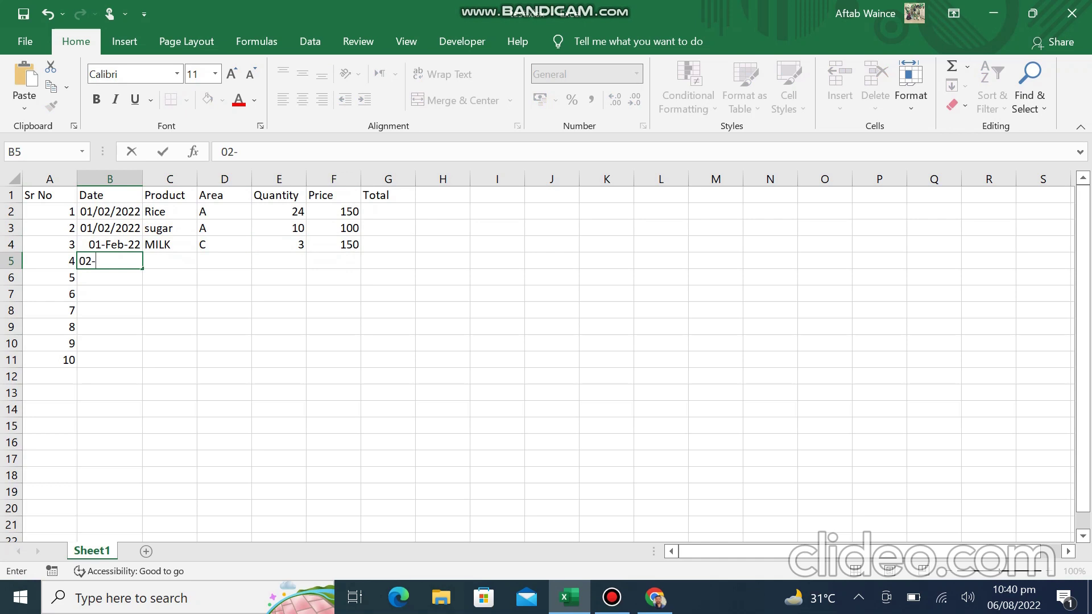
text(01/)
text(2022)
key(Return)
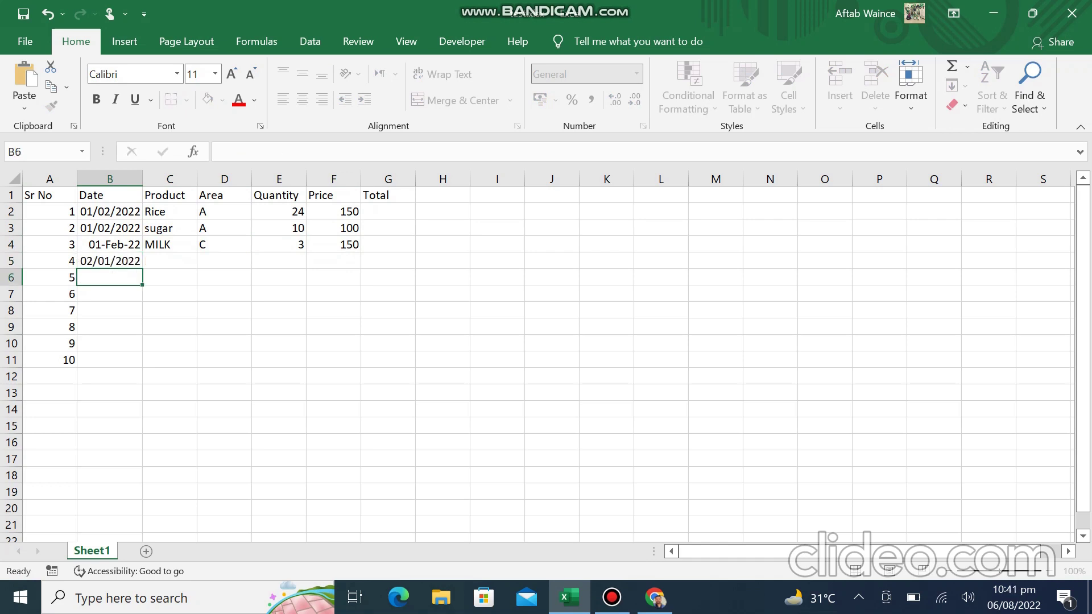
click(109, 294)
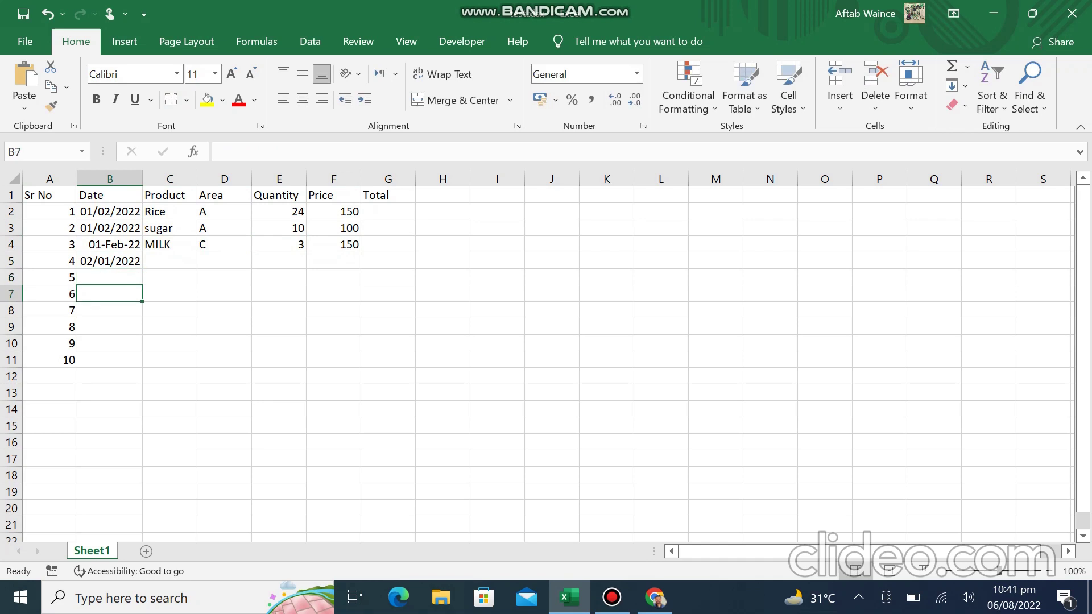
key(Up)
key(Up)
key(Right)
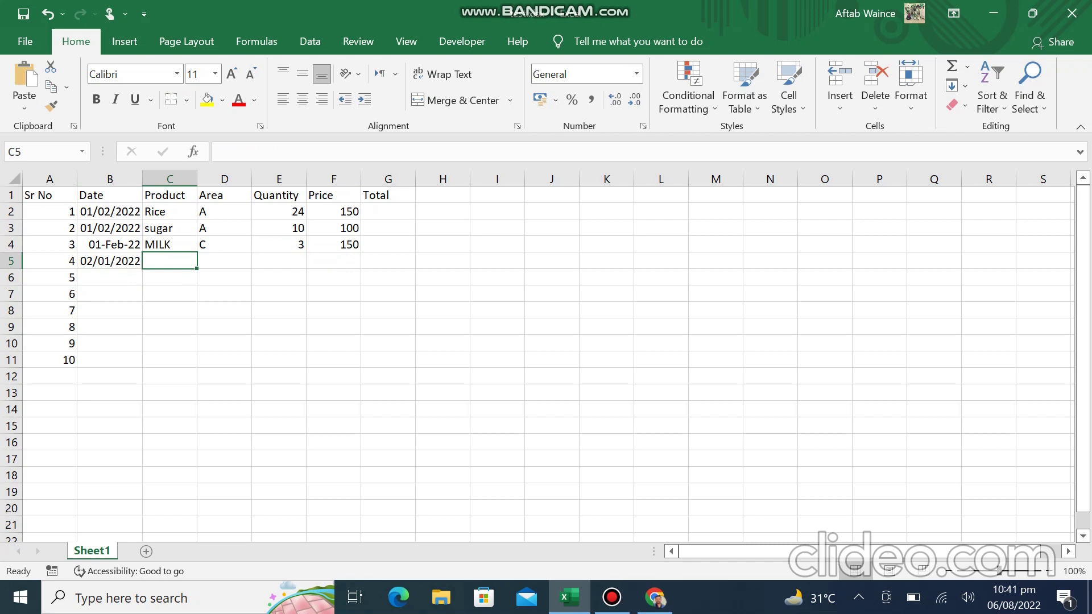
text(rIce)
key(BackSpace)
key(BackSpace)
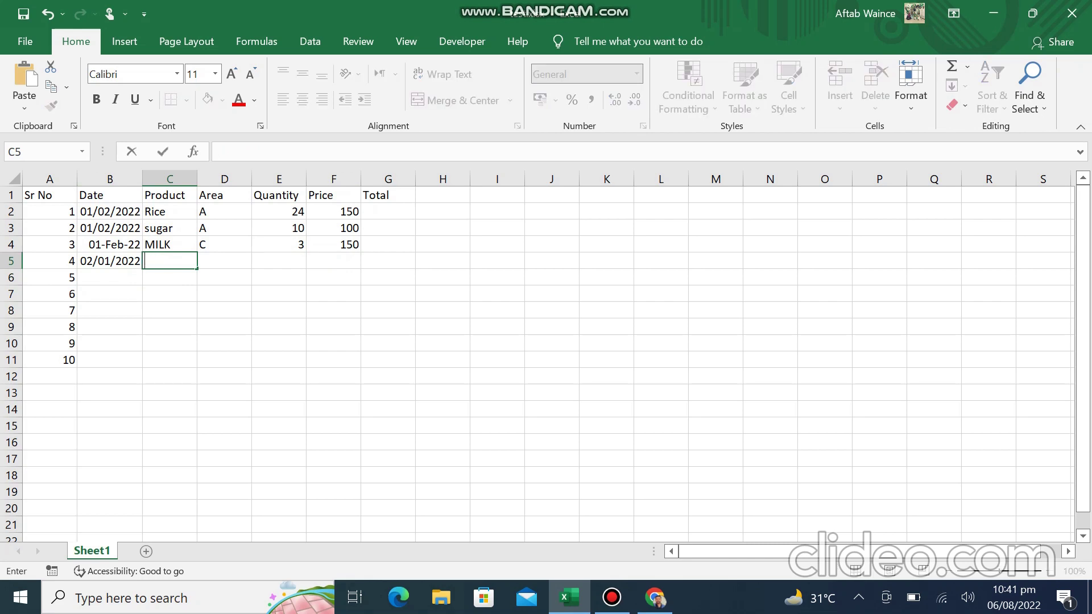
text(ri)
key(Tab)
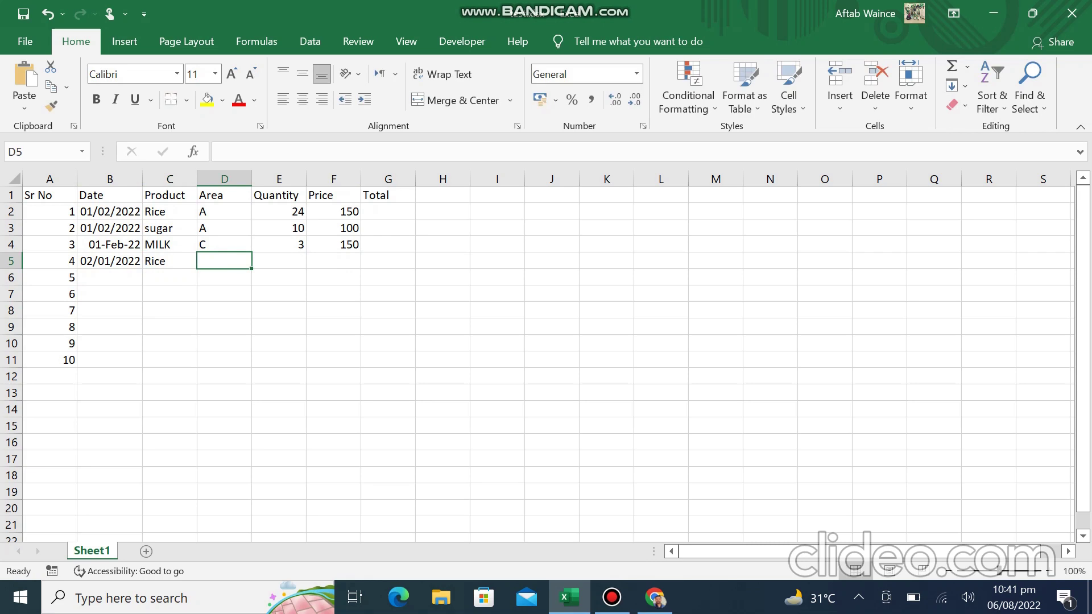
Step: Fill area B, quantity 33 and price 150 for the second Rice row
text(B)
key(Tab)
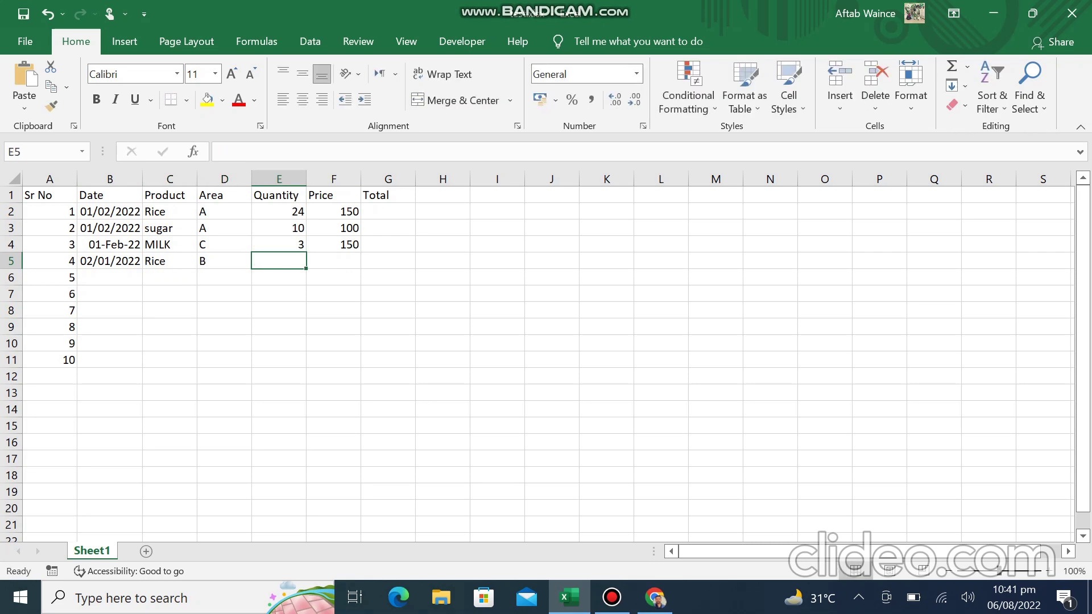
text(33)
key(Tab)
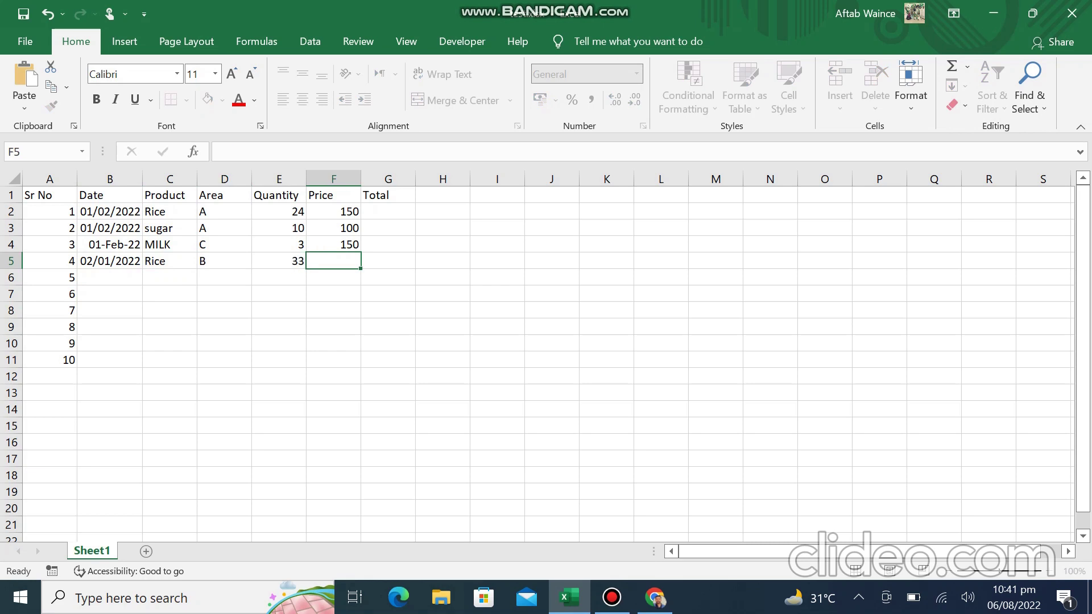
text(150)
key(Return)
key(Left)
key(Left)
key(Left)
key(Left)
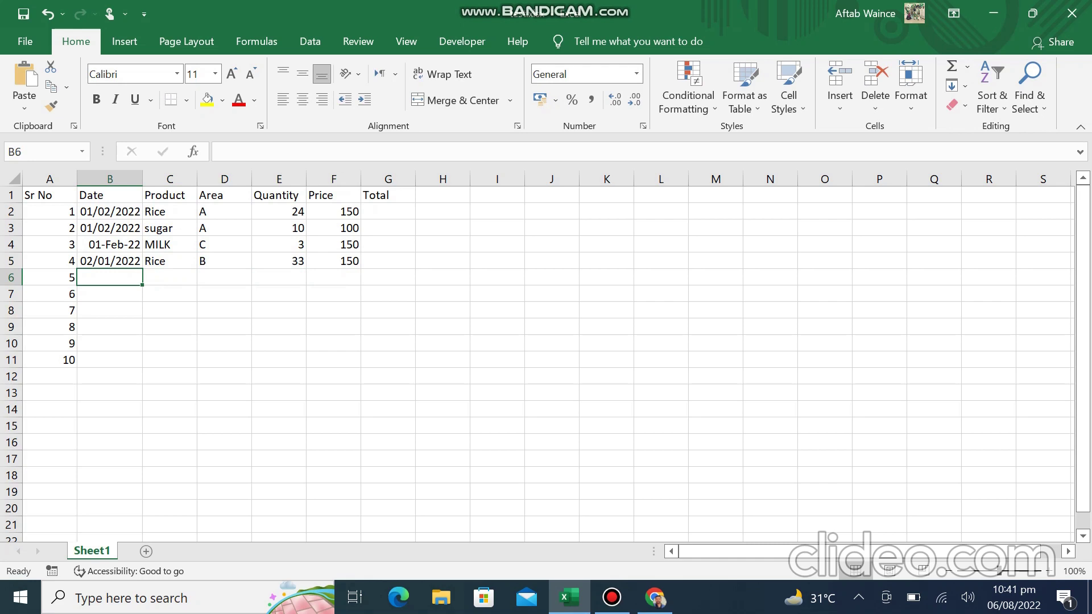
click(12, 195)
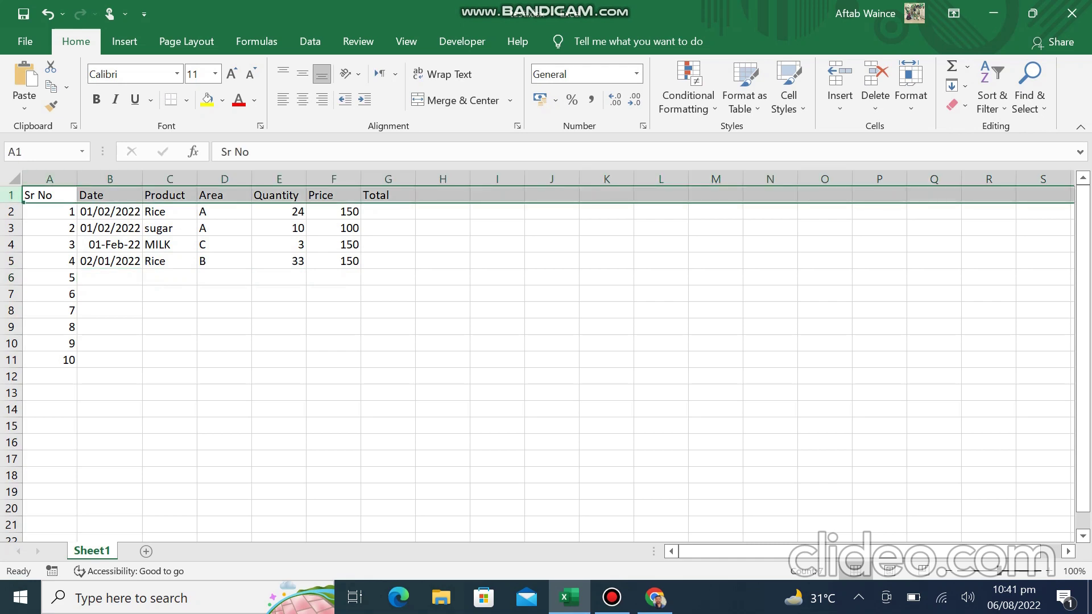
Step: Insert a row above the headers and add a merged WHOLE SALE SHOP title across A1:G1
right_click(62, 195)
click(86, 318)
click(50, 194)
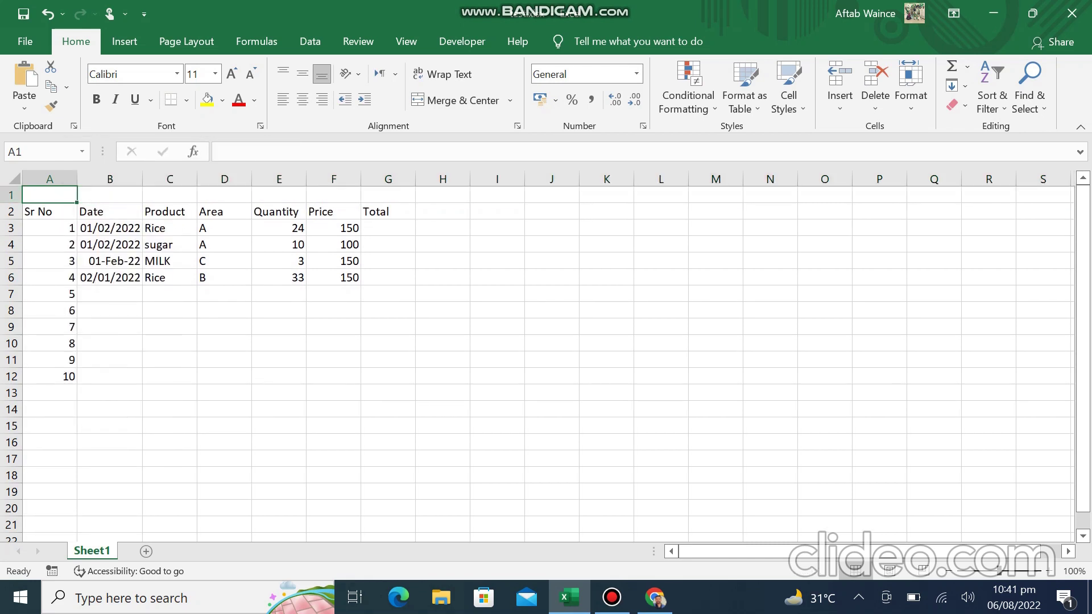
drag(50, 195, 388, 195)
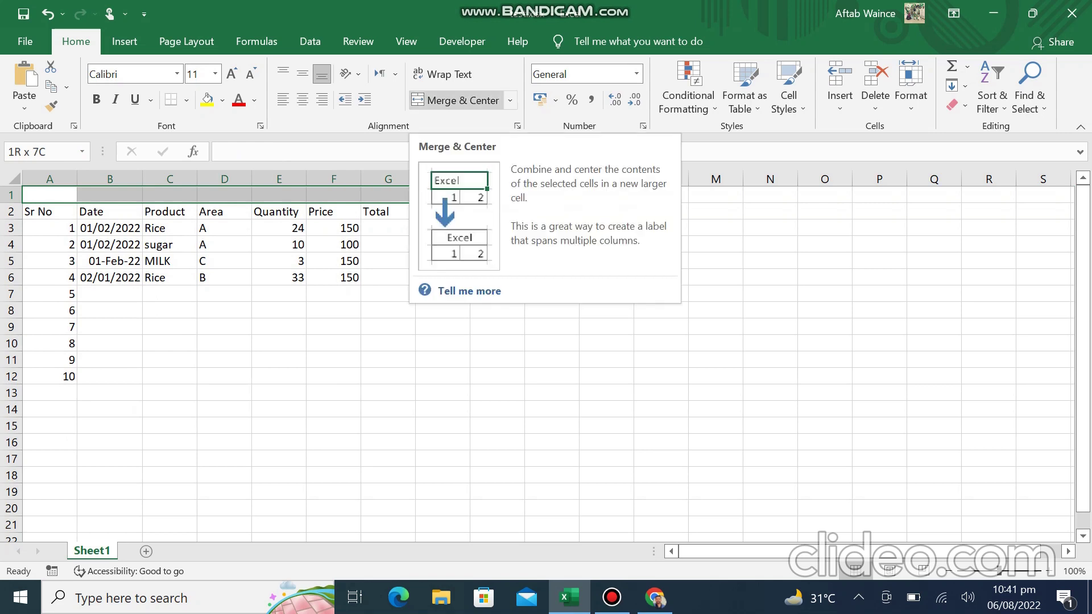
click(455, 100)
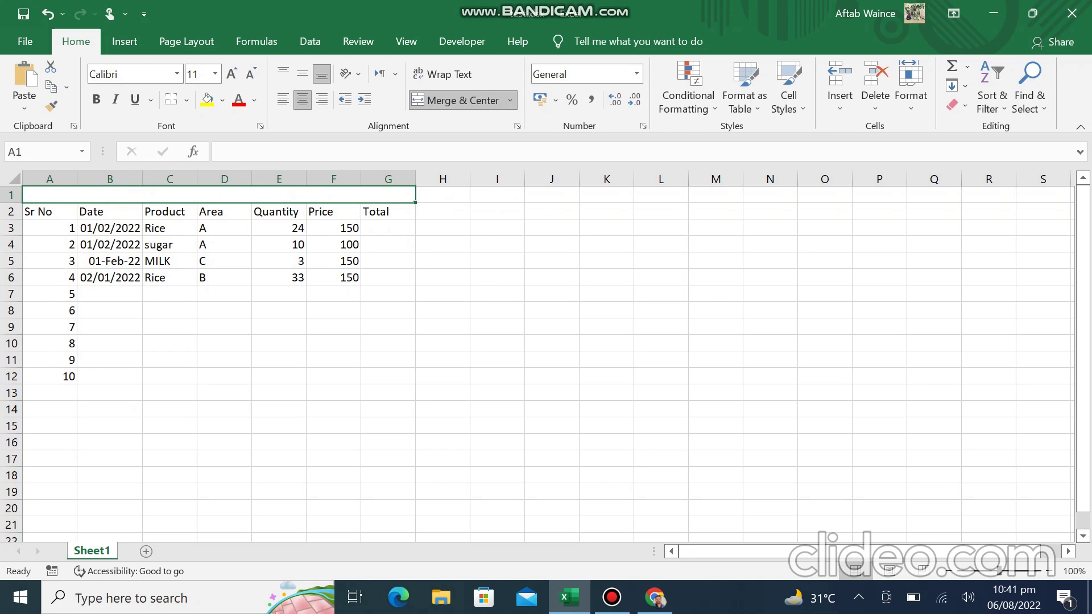
text(WHOLE SALE SHOP)
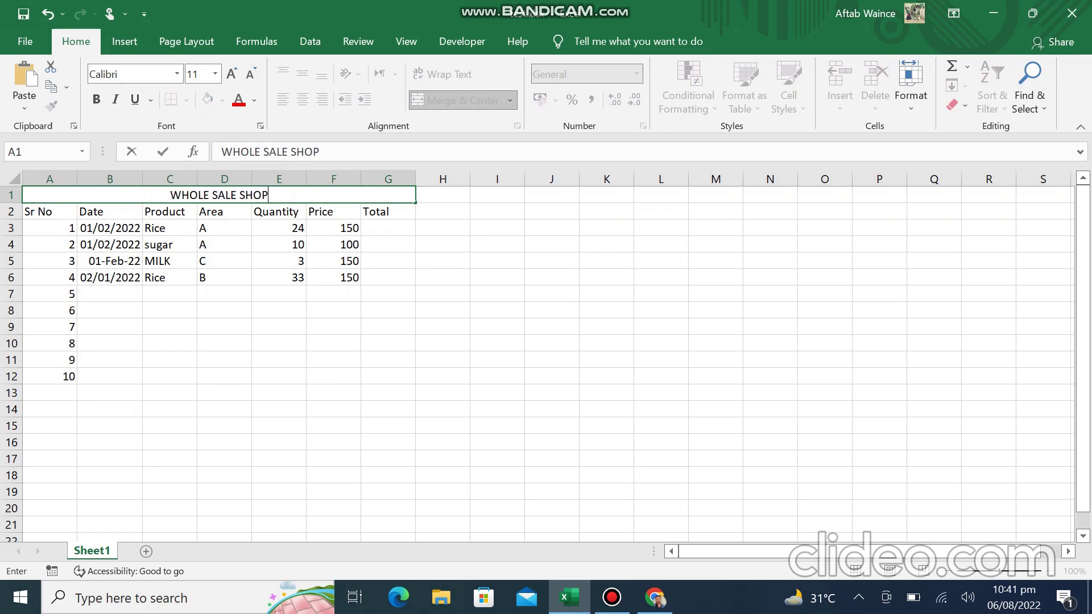
key(ctrl+Return)
Step: Make the Sr No to Total header row bold
key(Down)
key(Down)
key(Up)
key(shift+Right)
key(shift+Right)
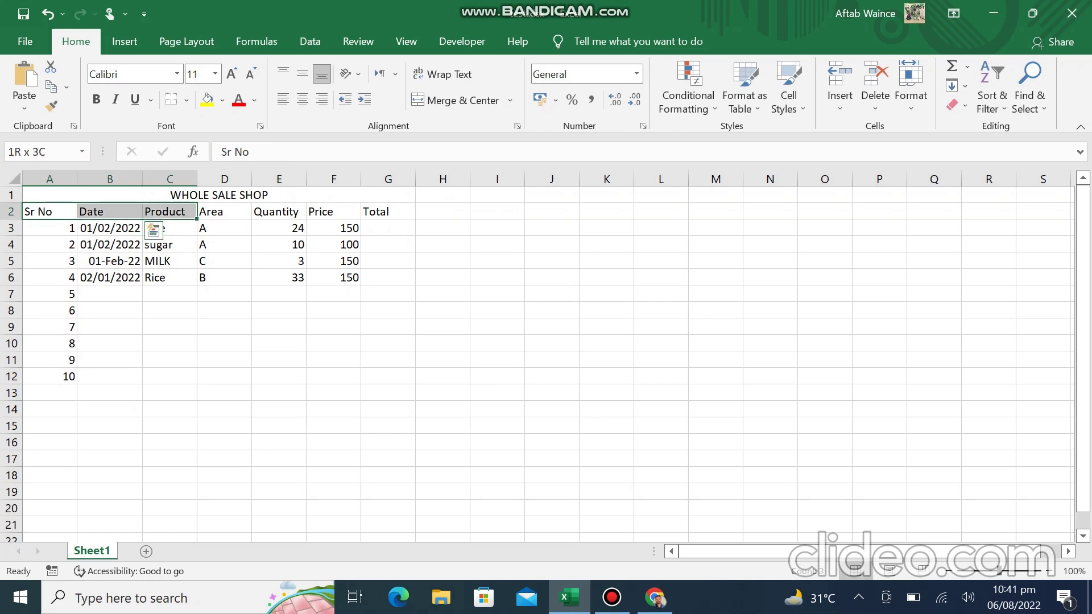
key(shift+Right)
key(shift+Right)
key(shift+Right)
key(shift+Right)
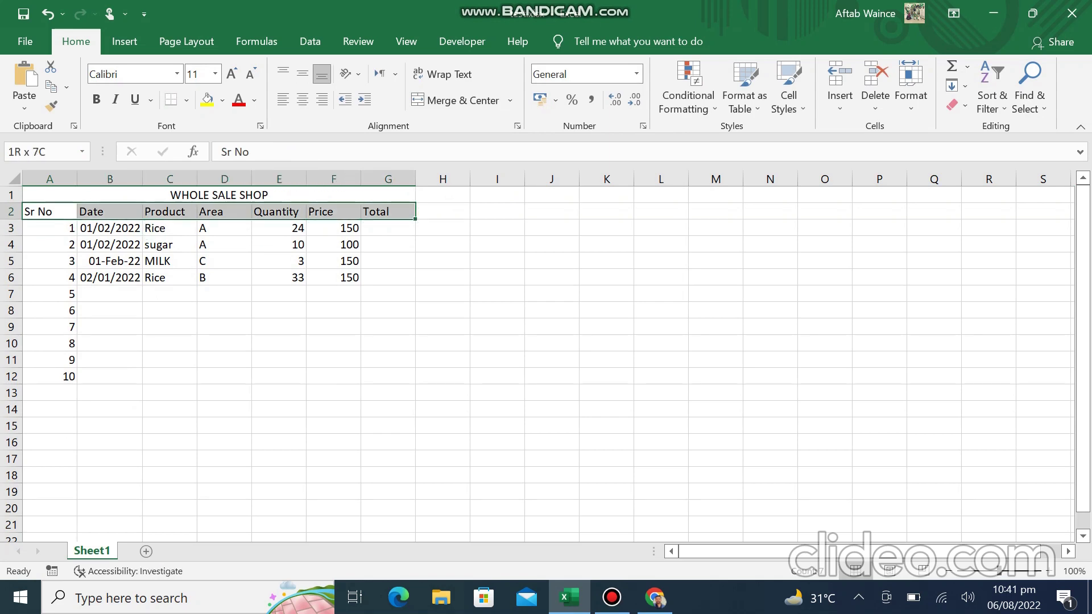
key(ctrl+b)
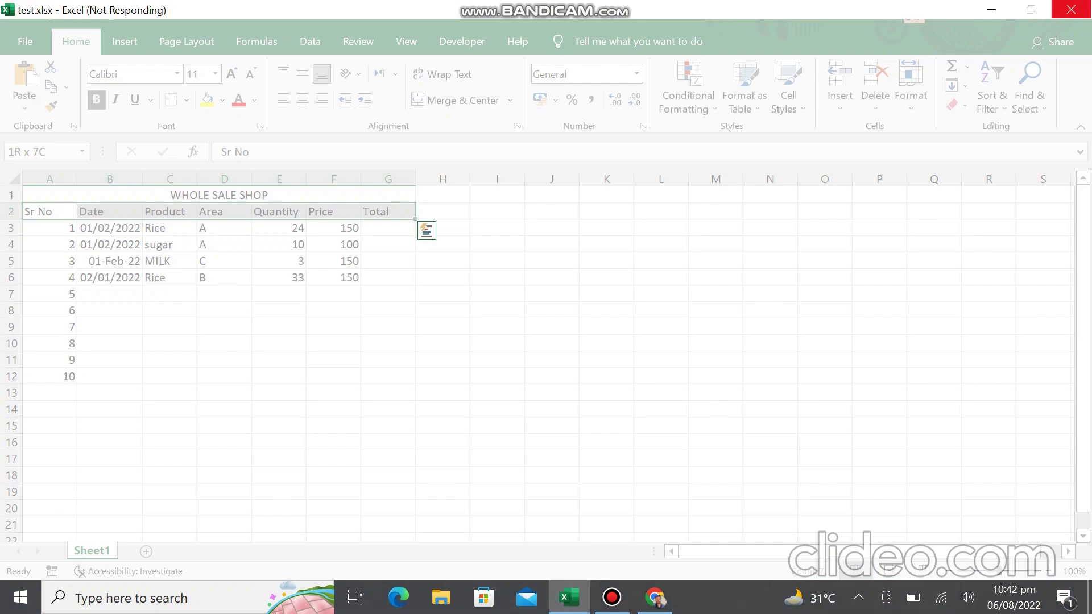
click(611, 597)
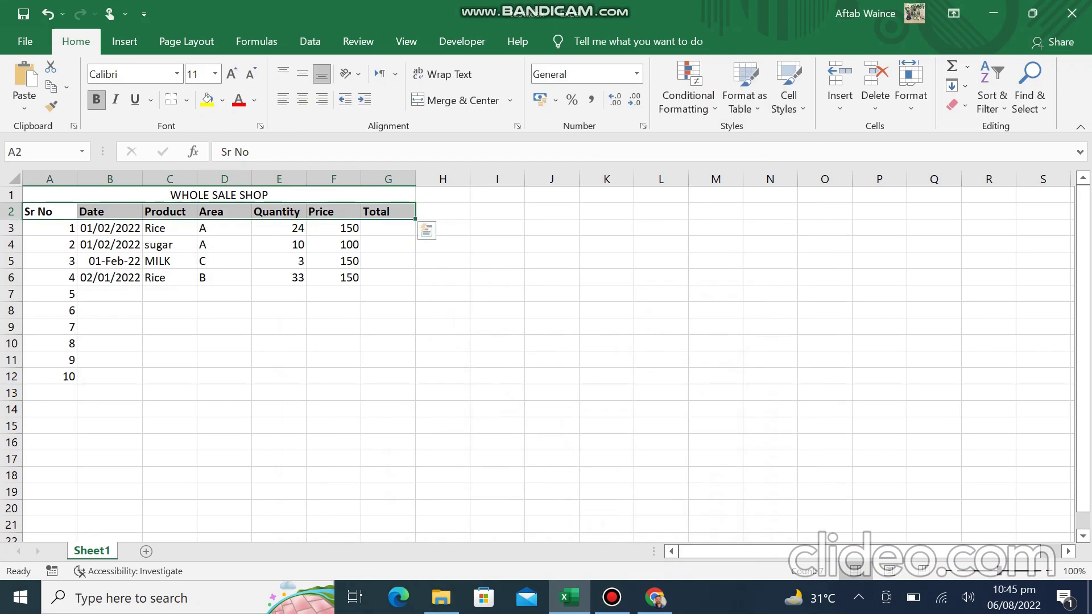
click(224, 310)
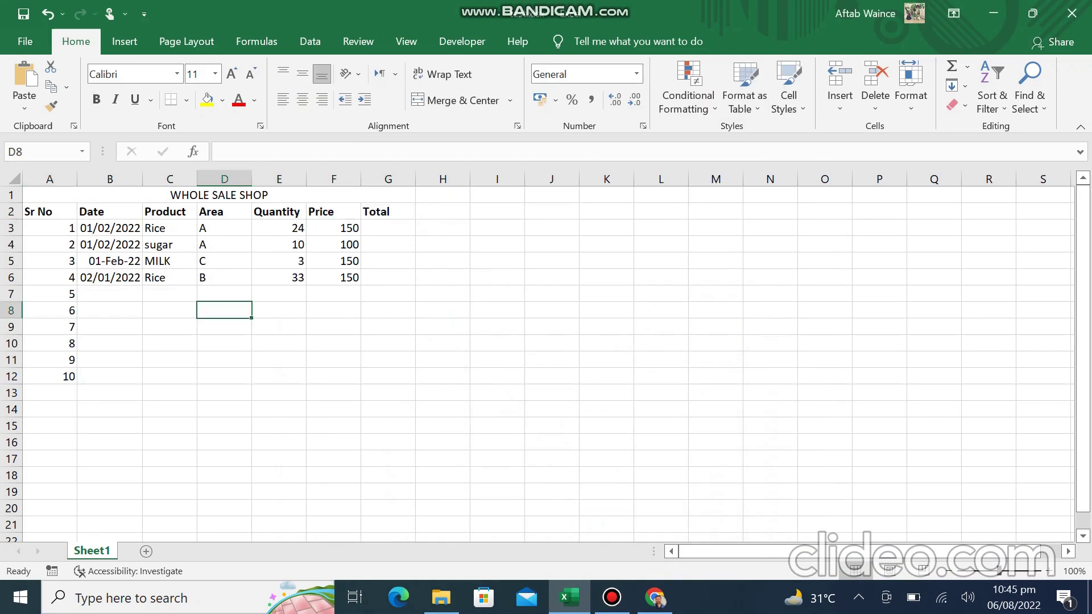
Step: Apply All Borders to the merged WHOLE SALE SHOP title cell
click(49, 211)
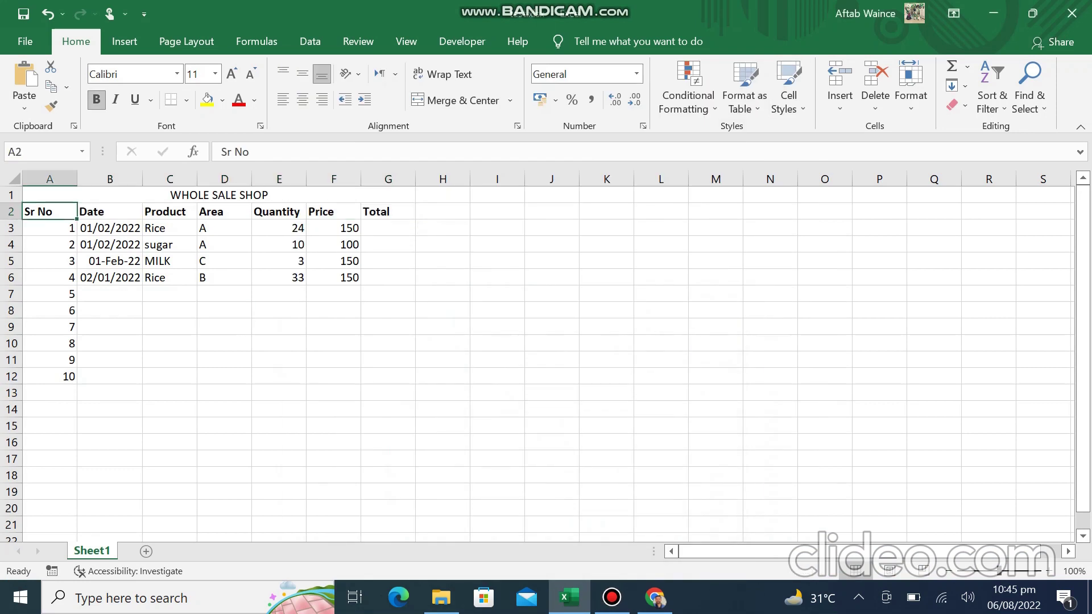
click(109, 260)
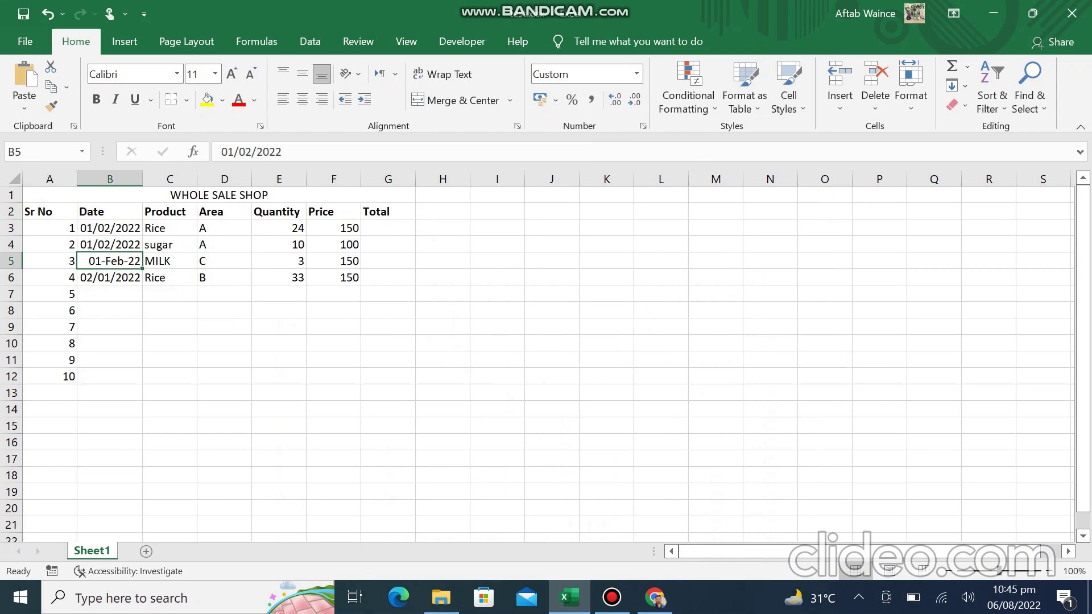
click(219, 195)
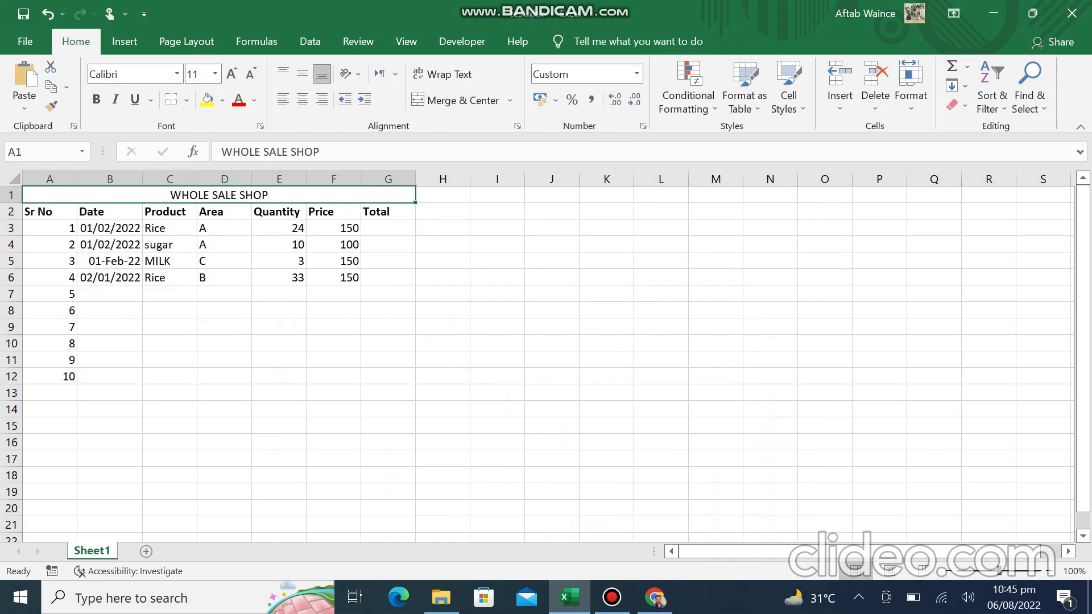
click(186, 100)
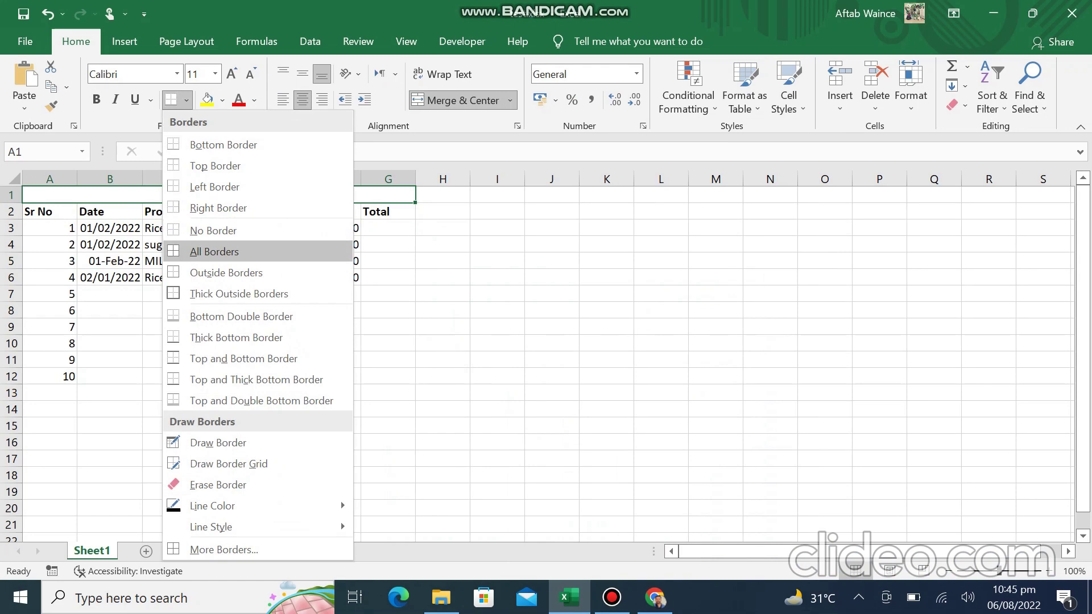
click(214, 251)
click(110, 229)
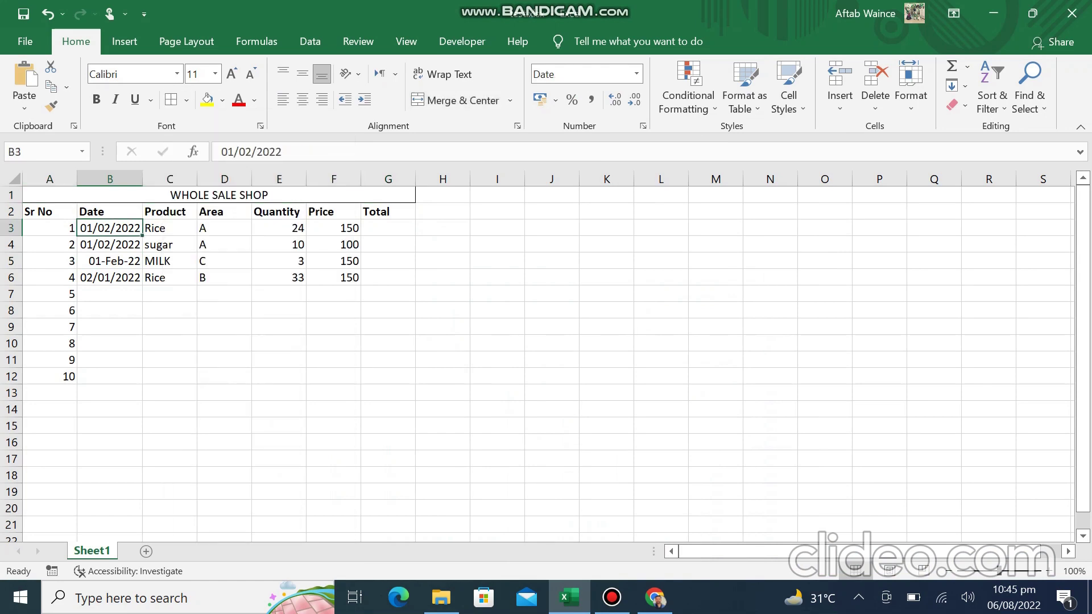
Step: Check the sheet in print preview, then return to it
click(219, 195)
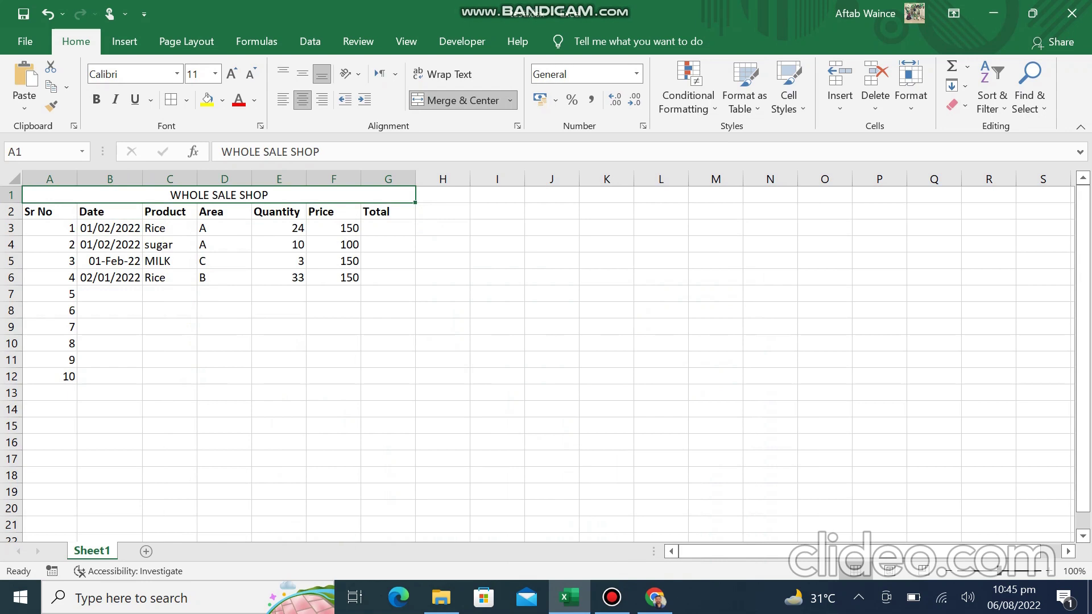
key(ctrl+p)
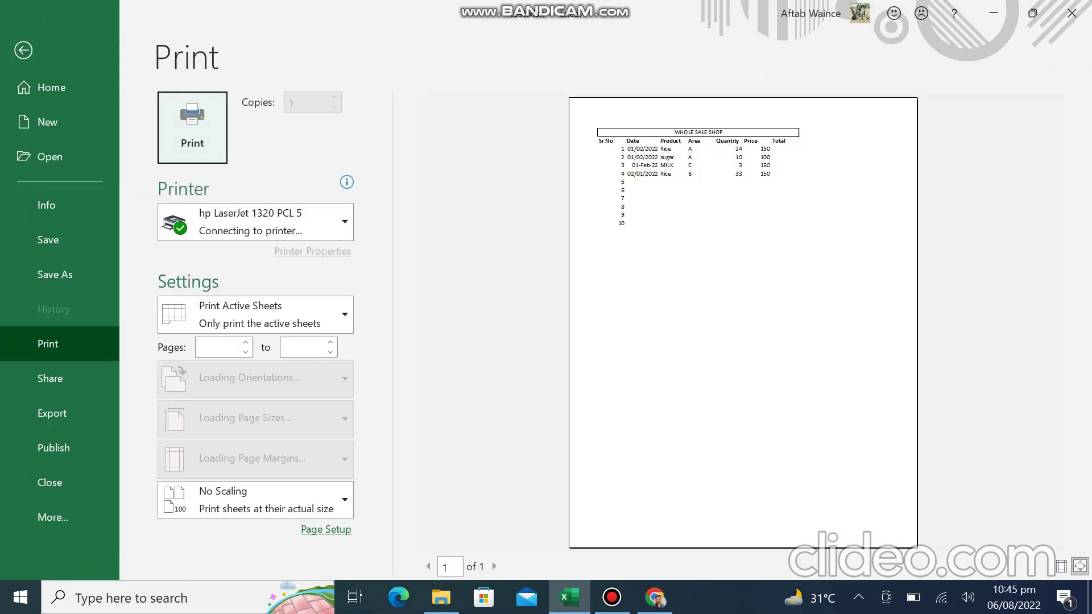
key(Escape)
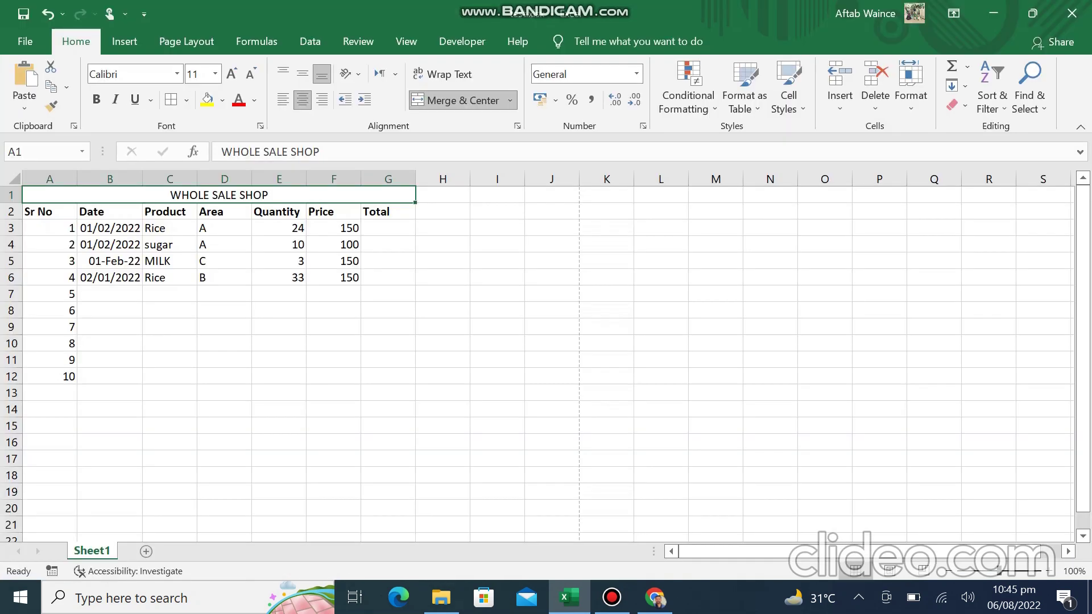
Step: Apply All Borders to every cell of the table from A1 to G12
drag(387, 194, 387, 376)
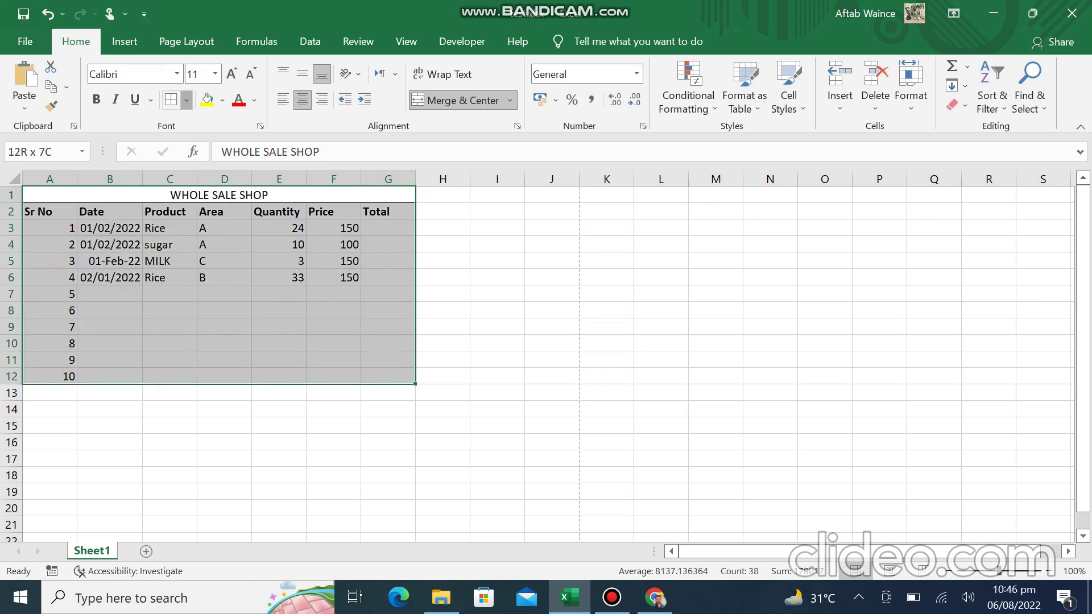
click(186, 100)
click(215, 251)
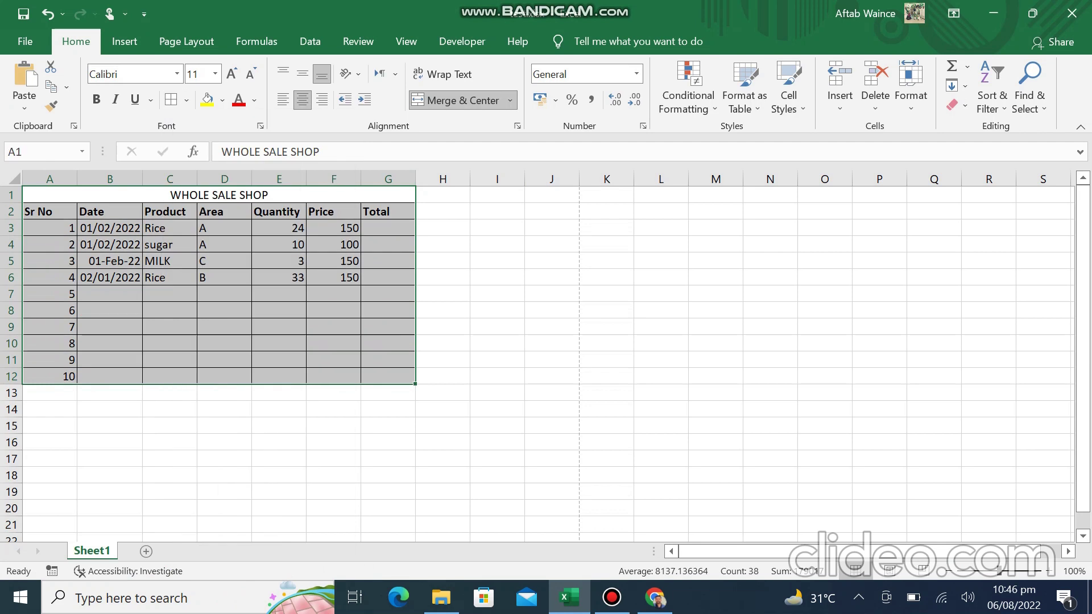
click(279, 326)
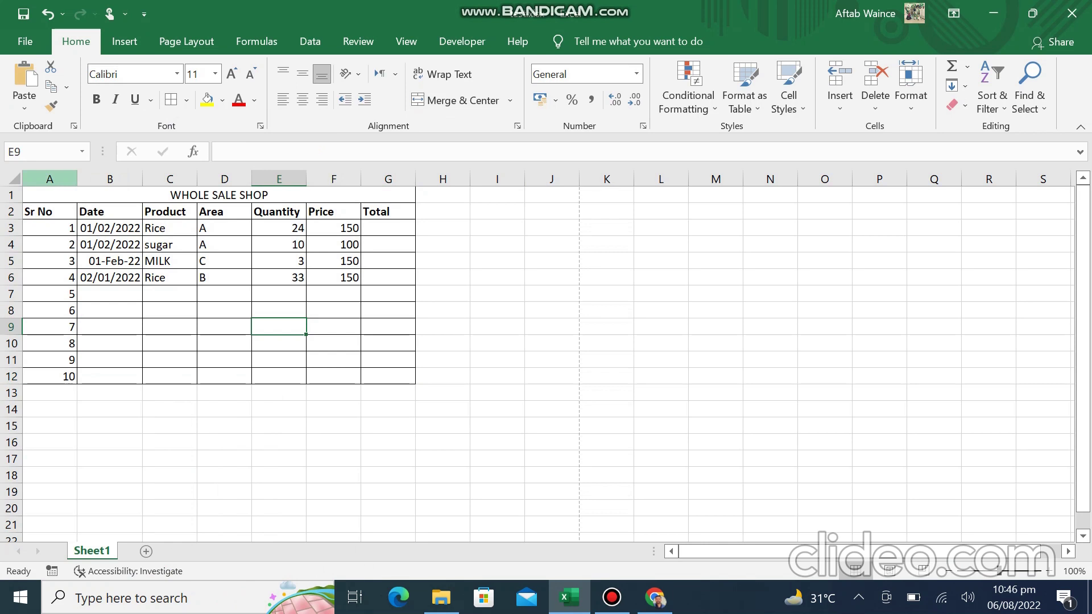
key(ctrl+a)
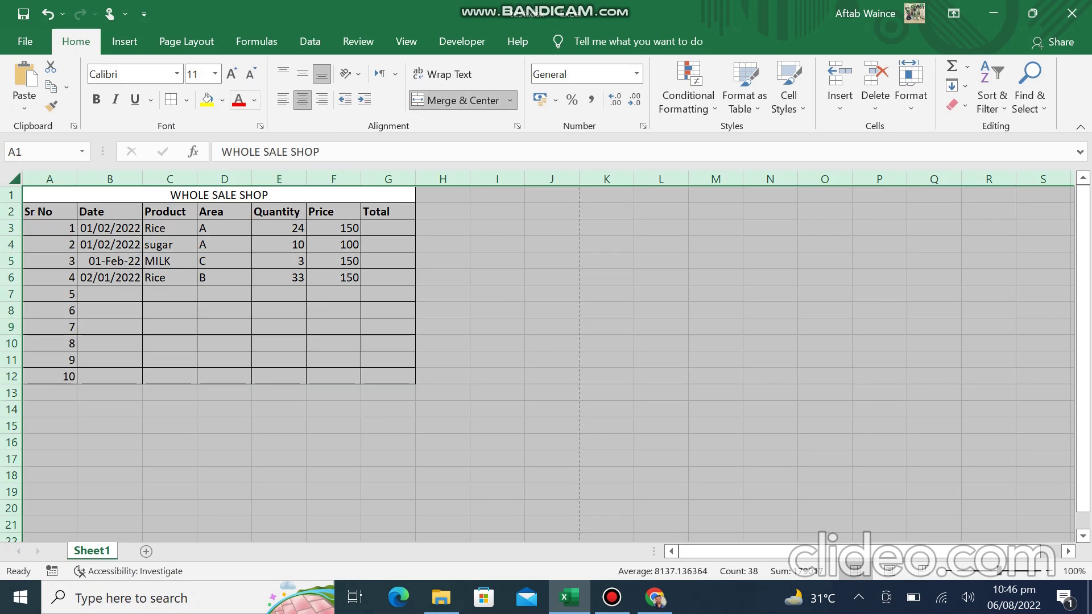
Step: Centre all of the table's cell contents
click(303, 100)
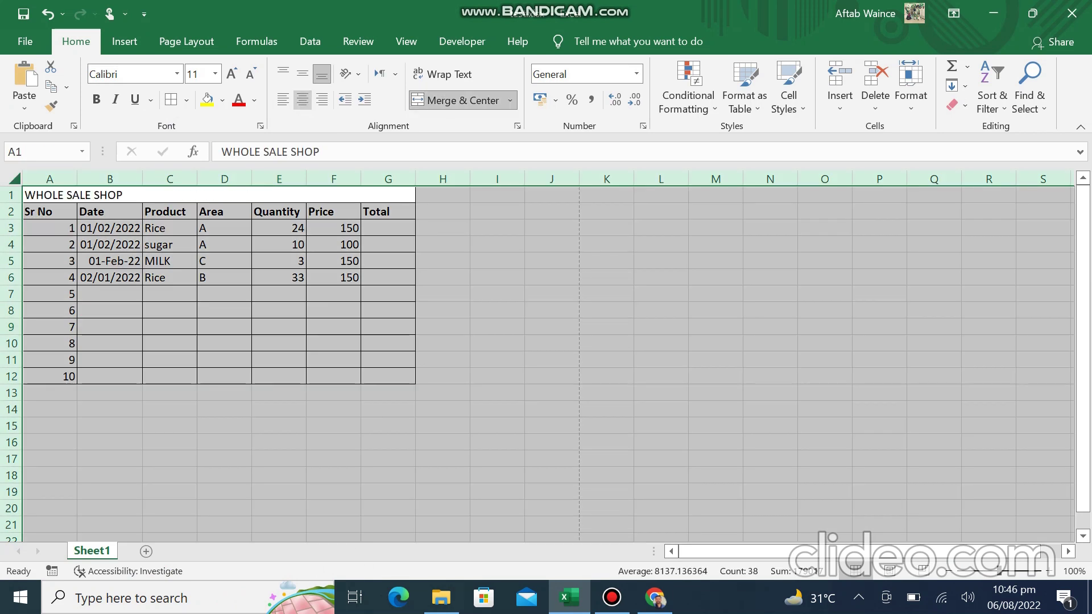
click(303, 99)
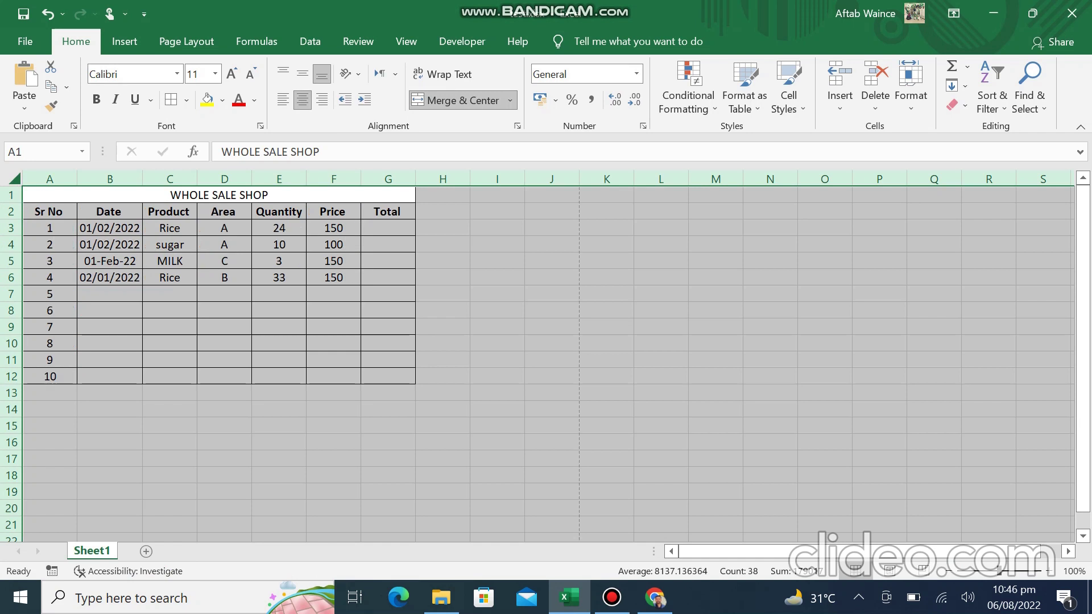
click(225, 343)
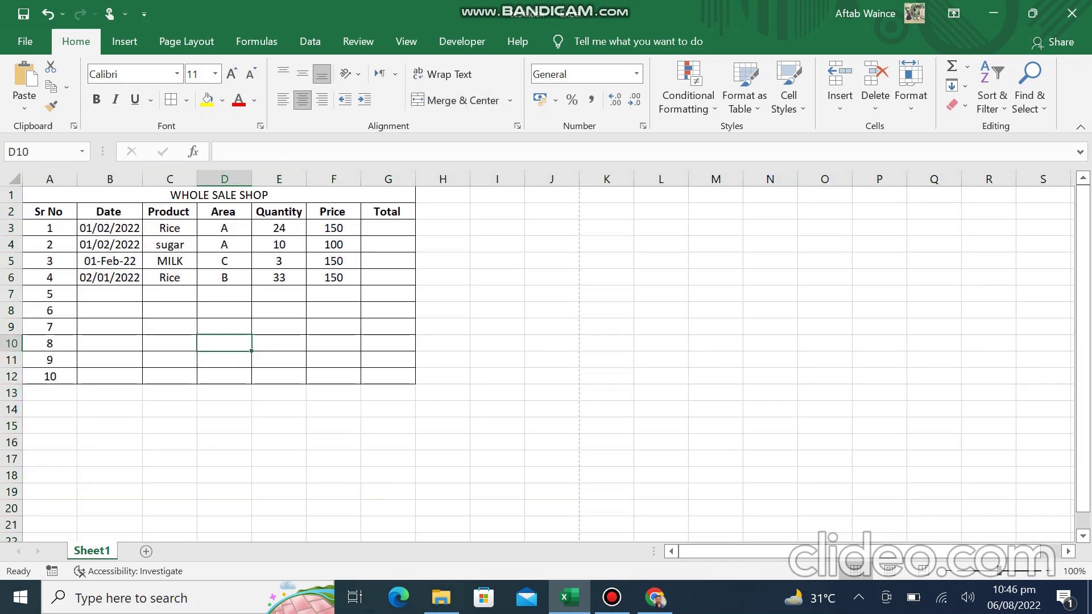
Step: Set the whole sheet's font to Times New Roman, size 12
click(12, 178)
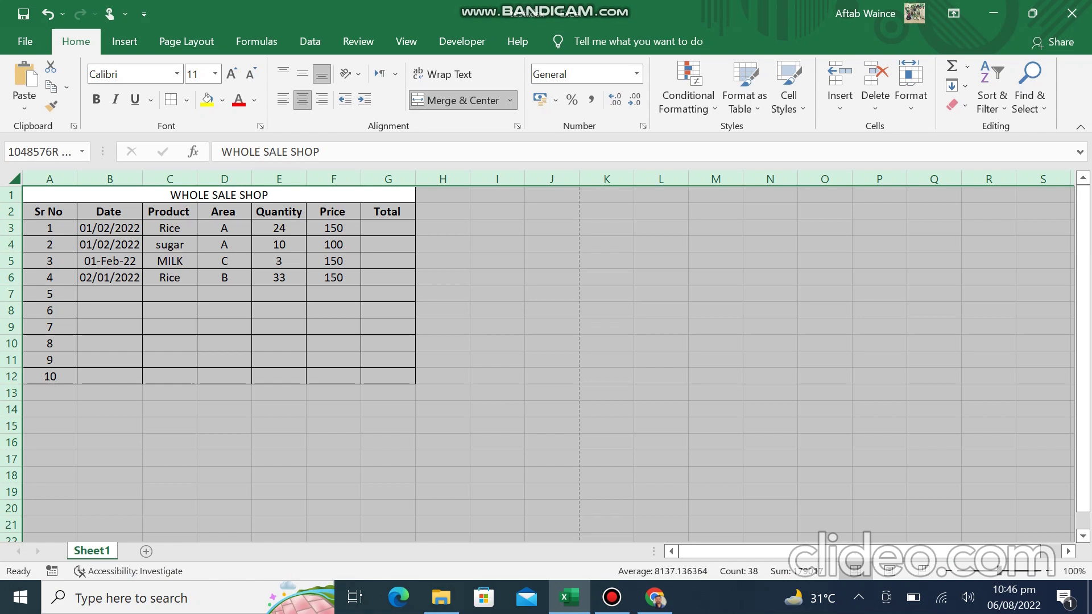
click(131, 74)
text(Times New Roman)
key(Return)
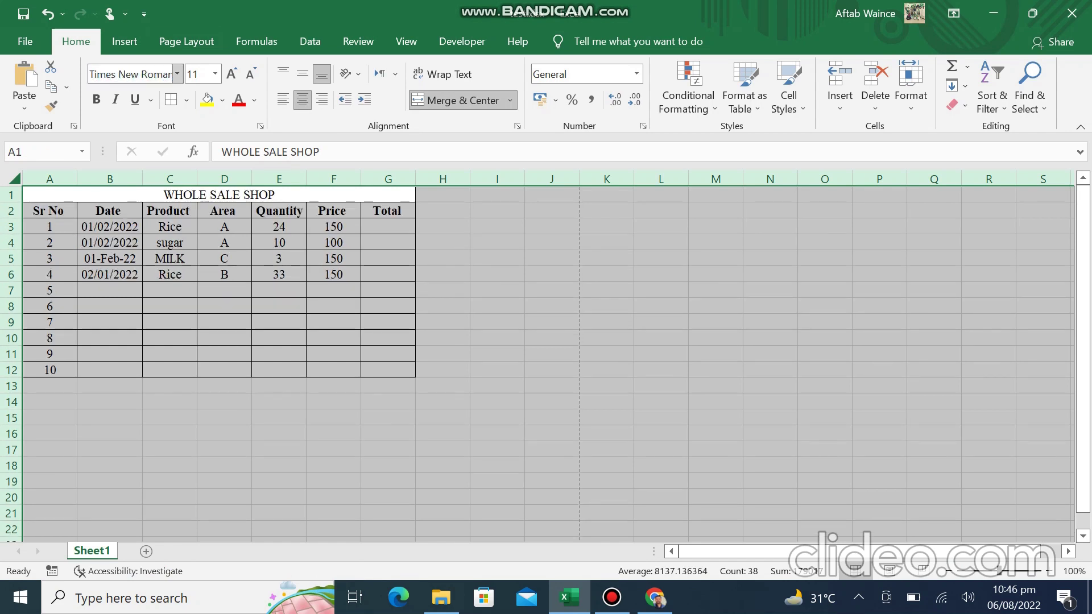
click(197, 74)
text(12)
key(Return)
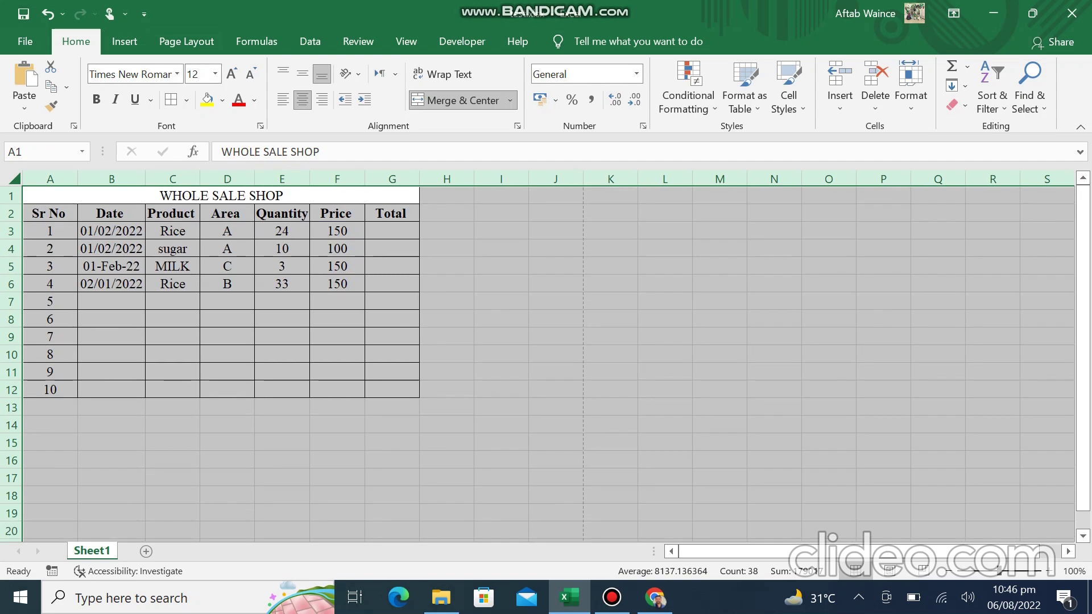
Step: Make the merged WHOLE SALE SHOP title bold
click(111, 389)
click(222, 195)
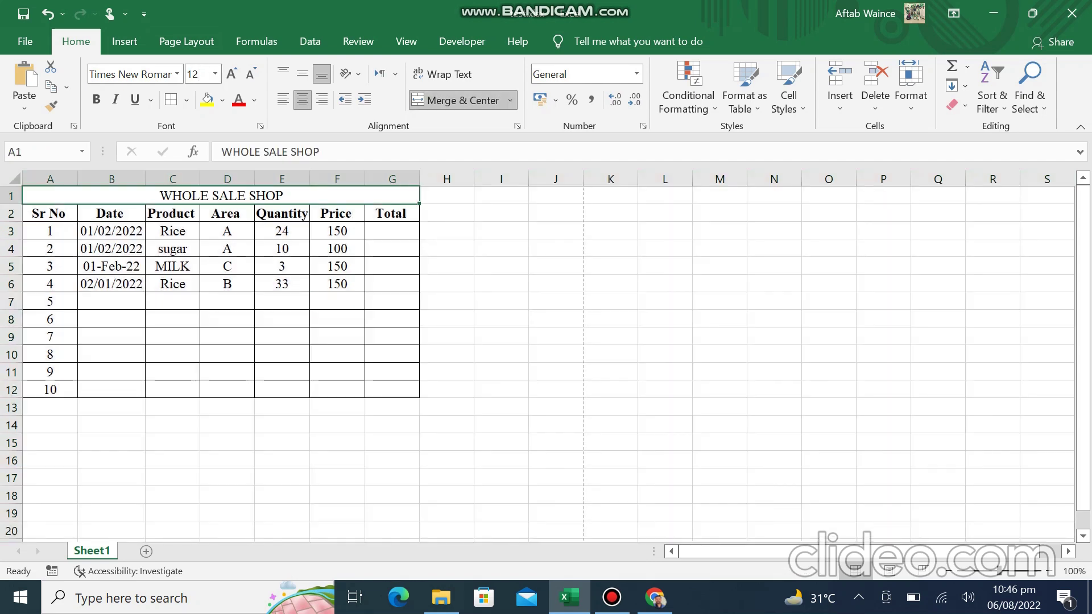
click(96, 100)
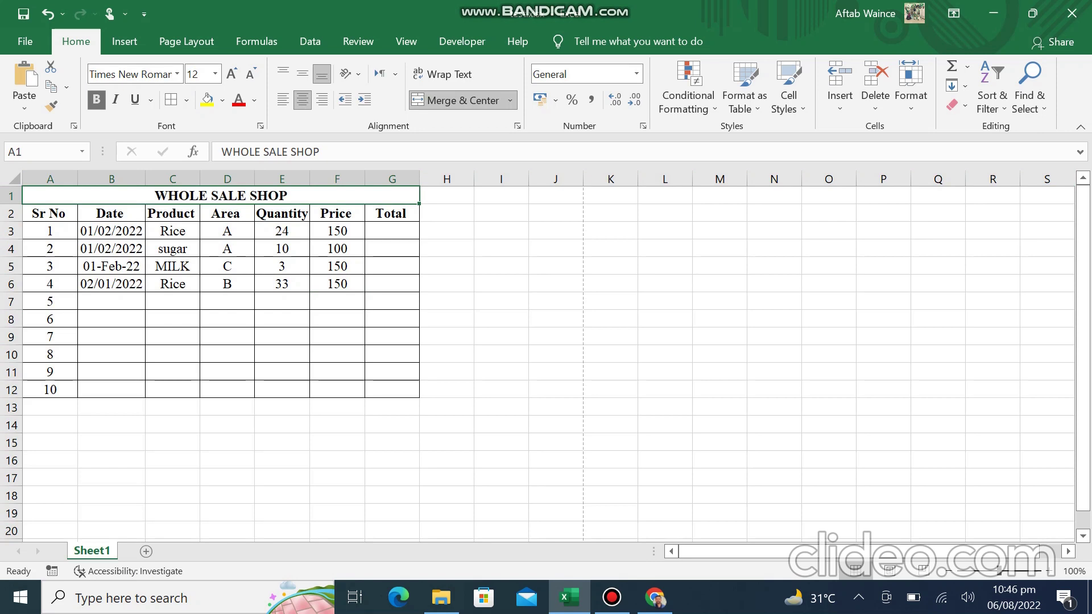
click(282, 318)
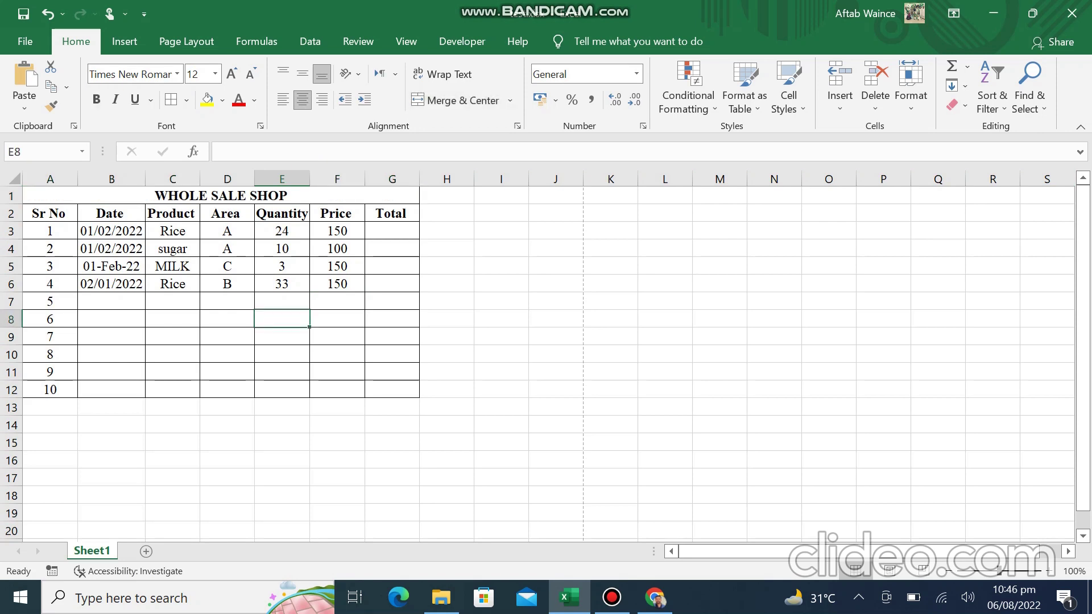
Step: Give the WHOLE SALE SHOP title cell a light orange fill
click(220, 196)
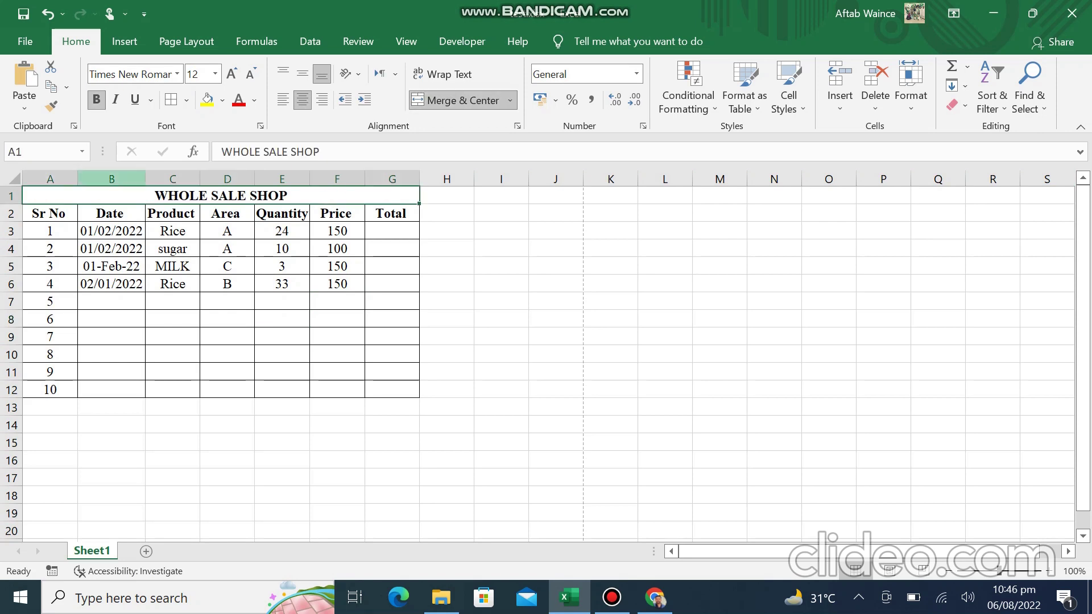
click(222, 100)
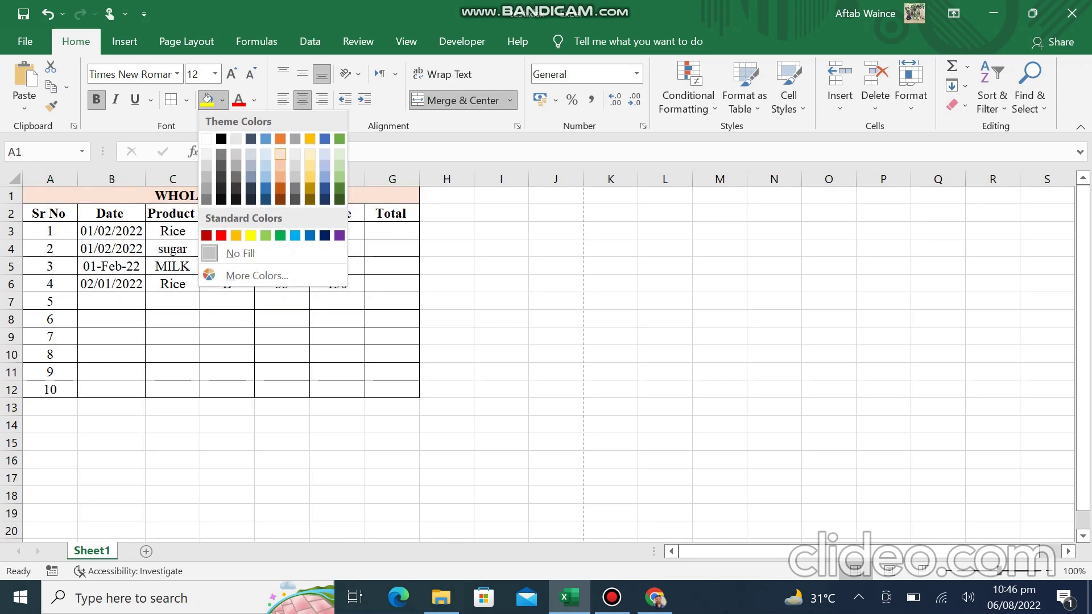
click(280, 154)
click(172, 249)
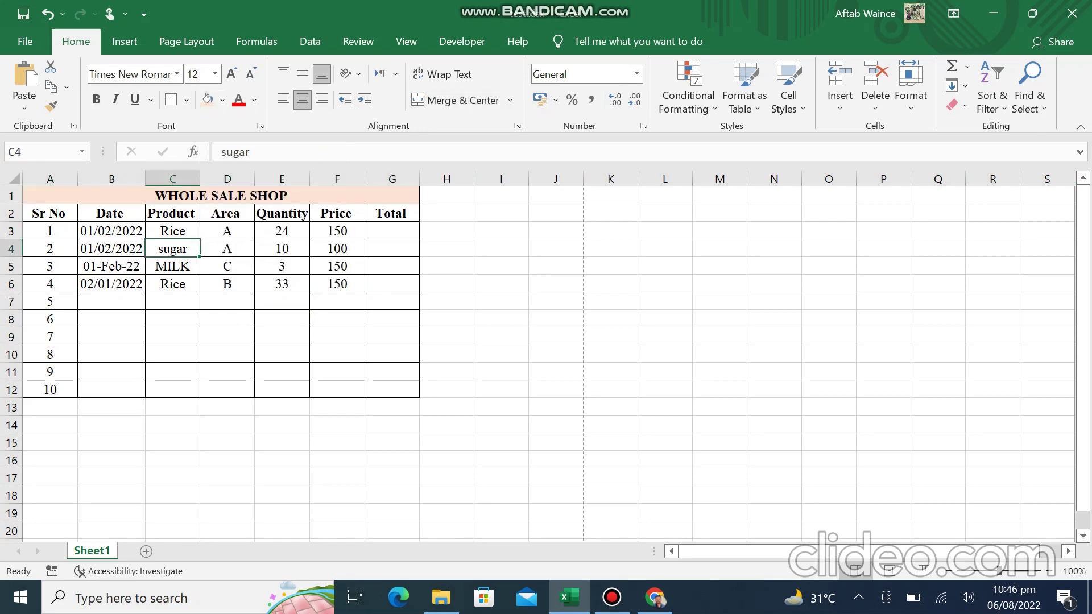
click(50, 213)
click(111, 284)
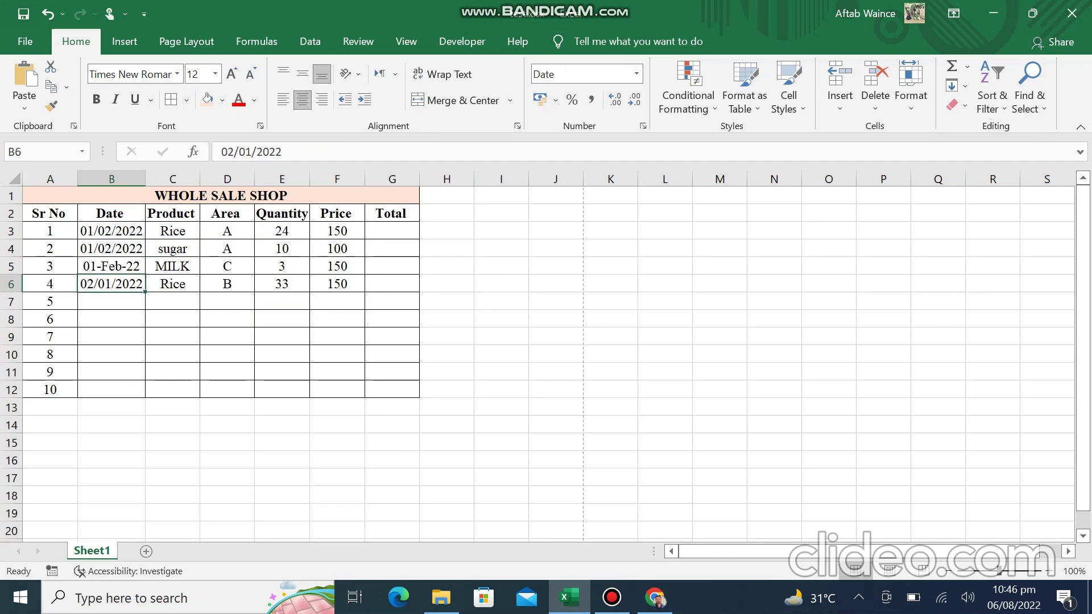
Step: Shade the header row A2:G2 grey
drag(50, 214, 393, 213)
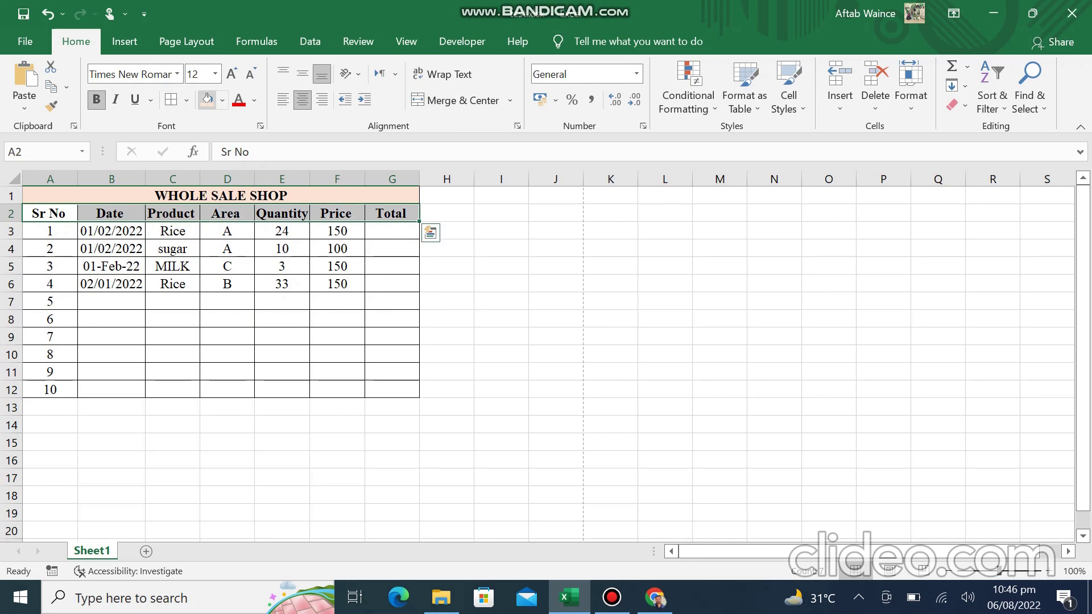
click(223, 101)
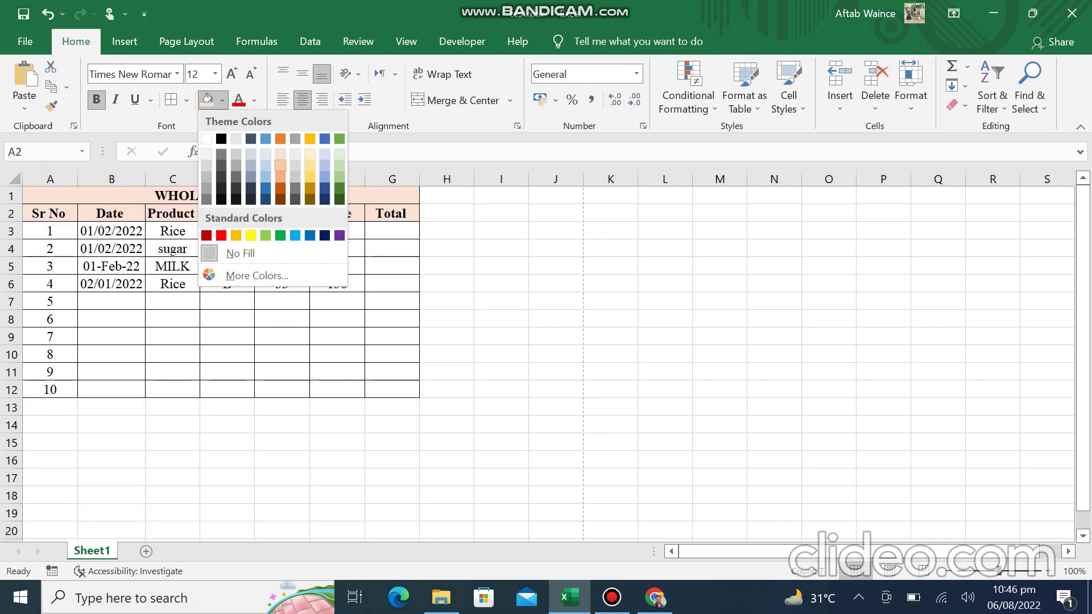
click(295, 177)
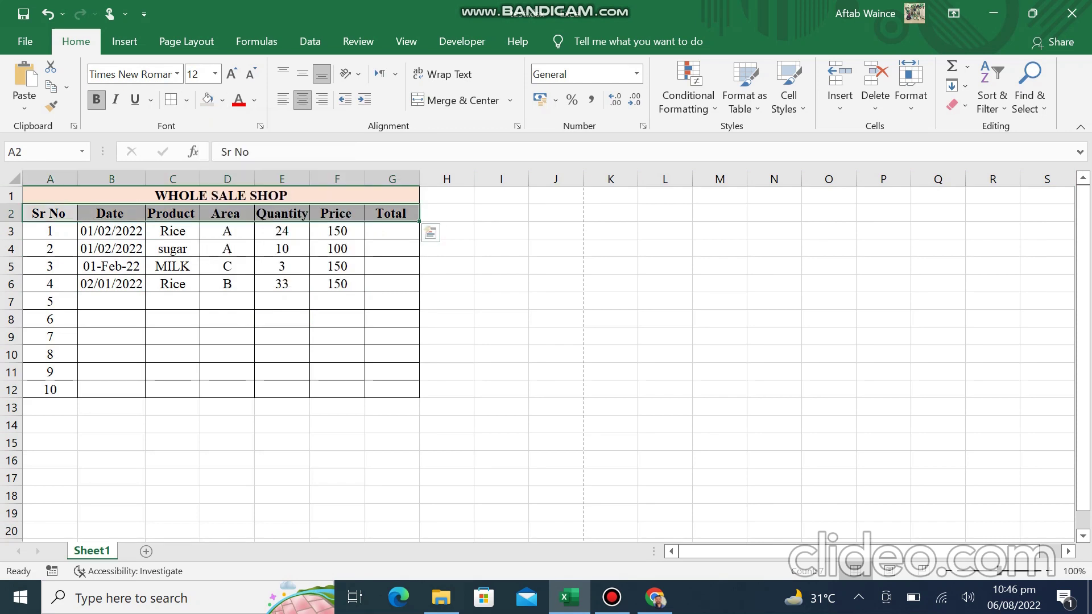
click(112, 266)
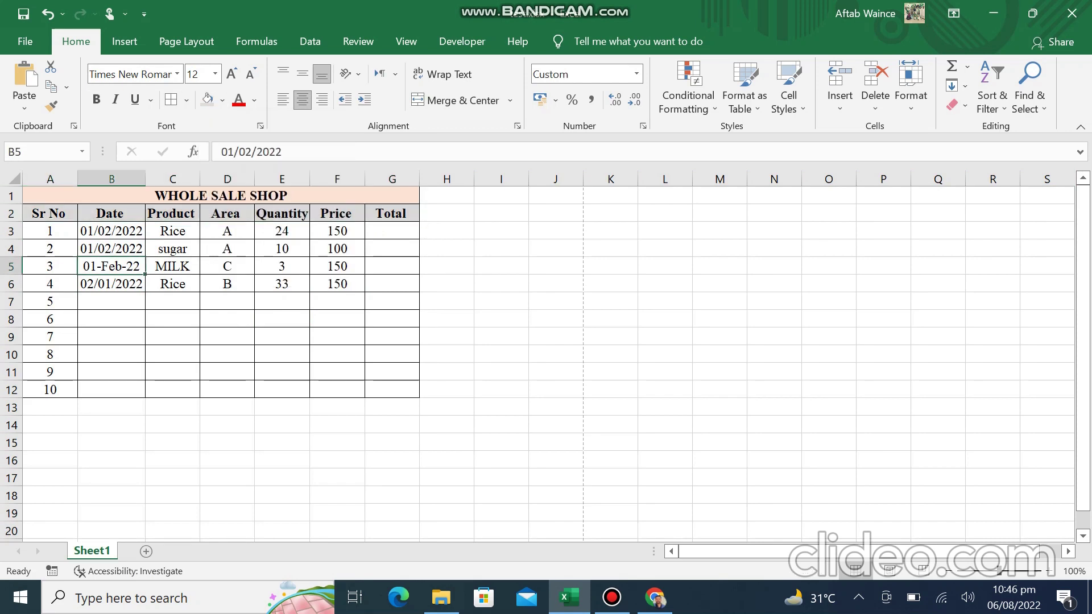
Step: Fill the data rows A3:G12 gold
click(51, 230)
mouse_move(50, 231)
mouse_down()
mouse_move(393, 231)
mouse_move(392, 390)
mouse_up()
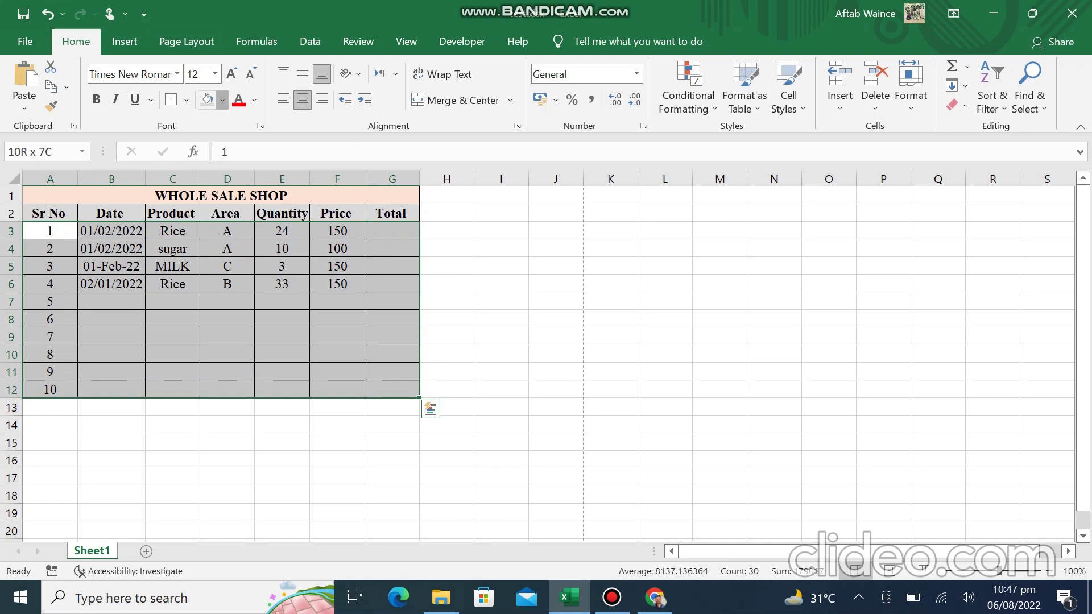
click(222, 101)
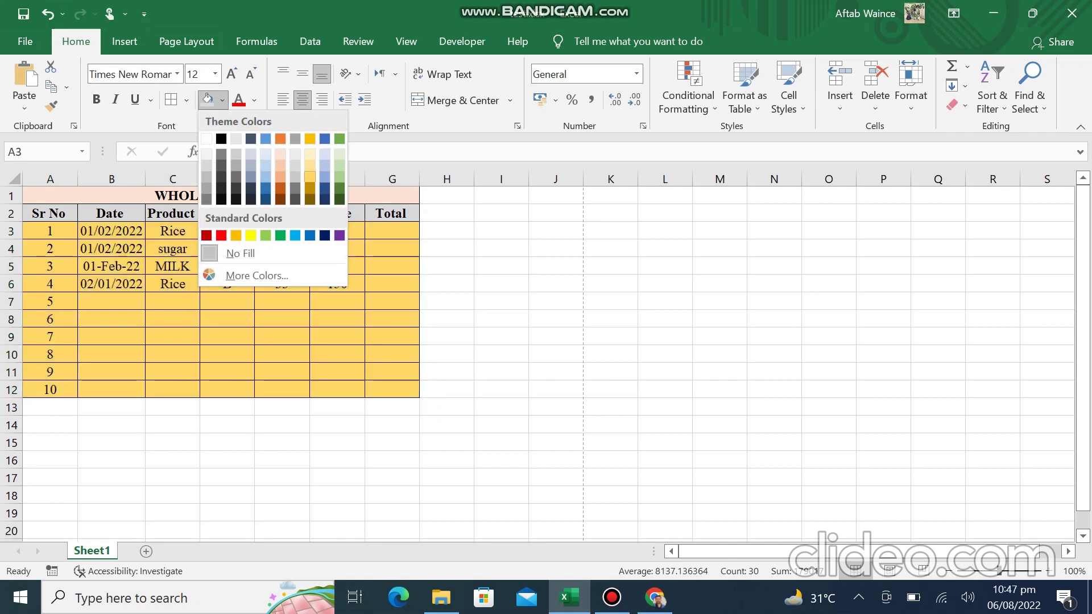
click(310, 177)
click(337, 249)
click(227, 301)
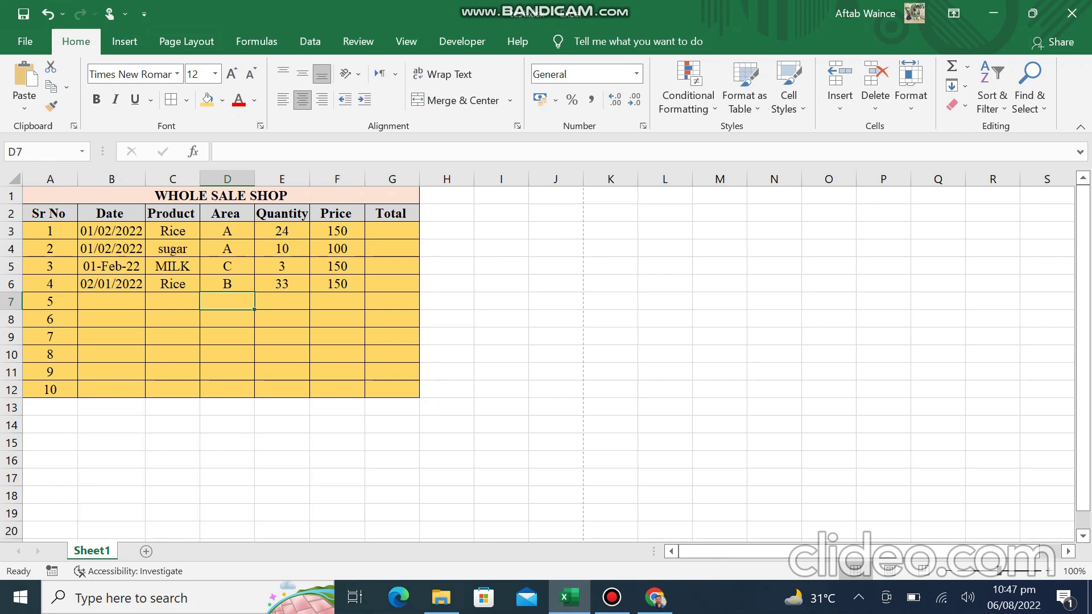
drag(111, 231, 111, 283)
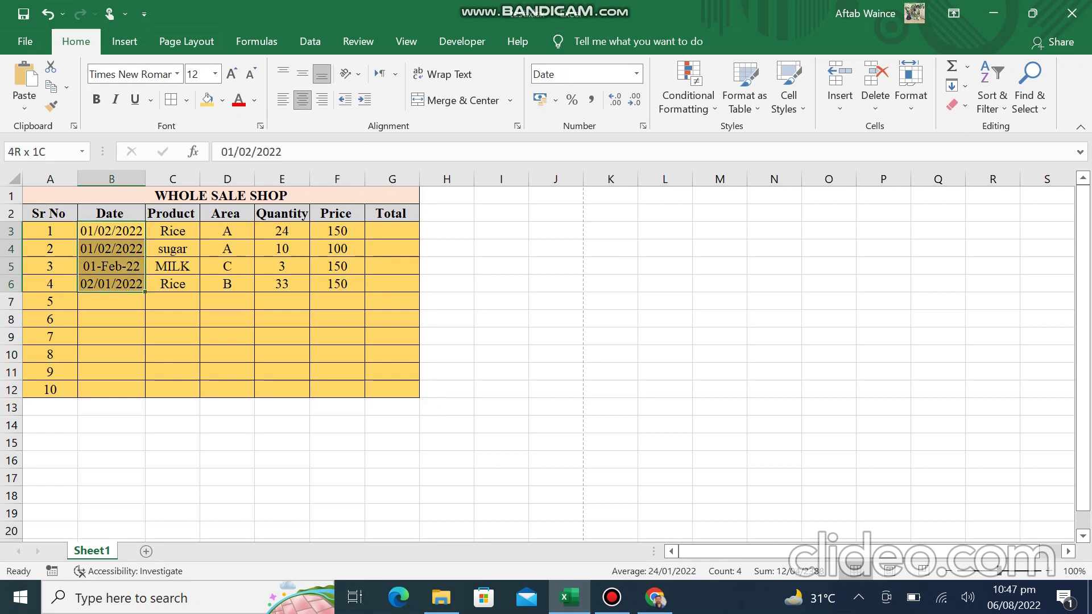
Step: Format B3:B6 with the long '14 March 2012' date type, e.g. 1 February 2022
right_click(105, 266)
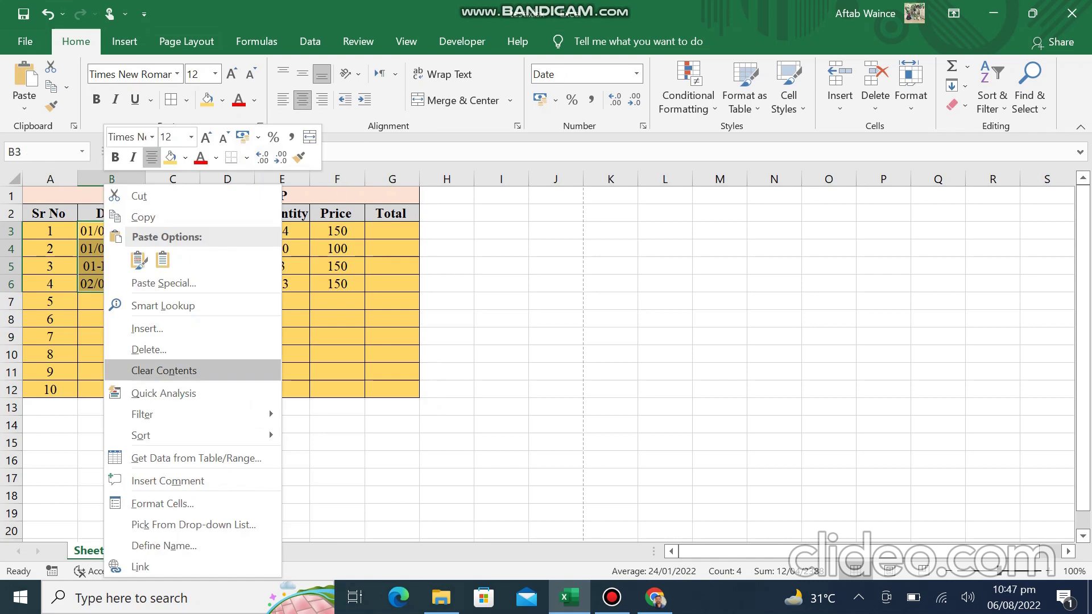
click(162, 504)
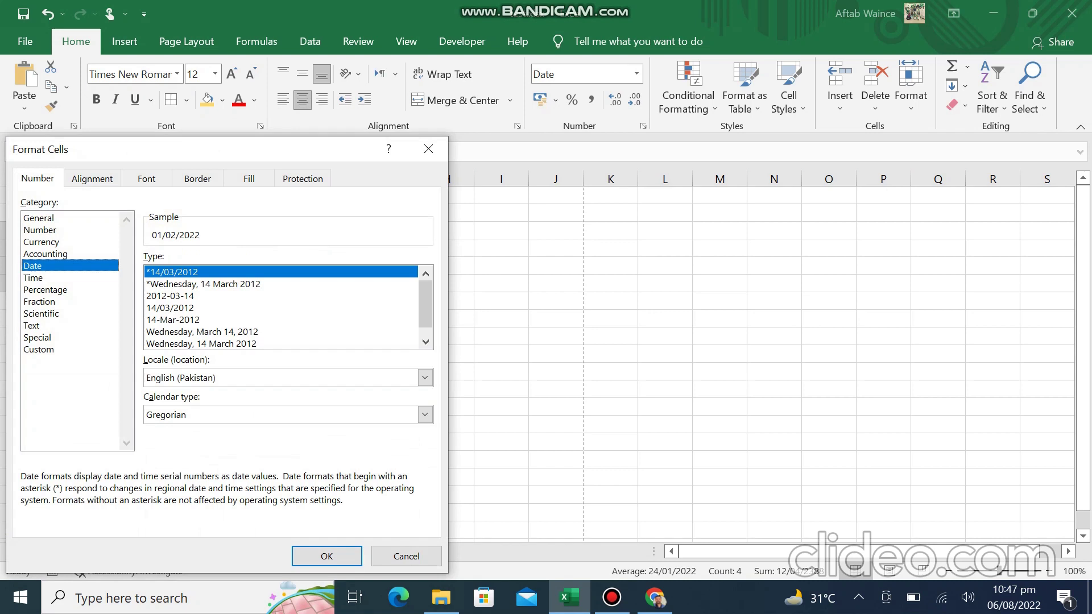
click(426, 342)
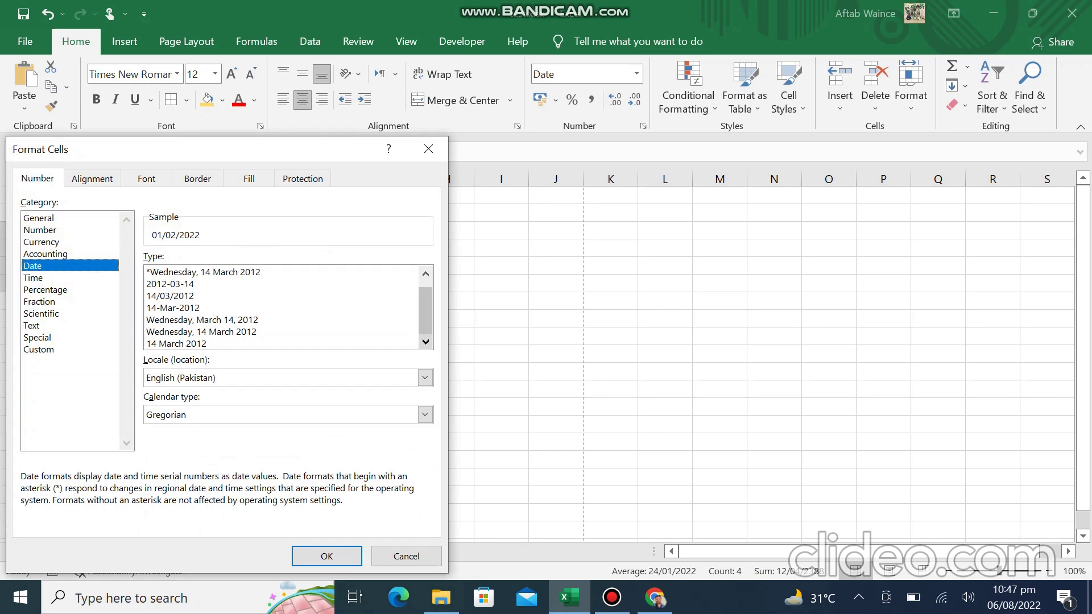
click(273, 343)
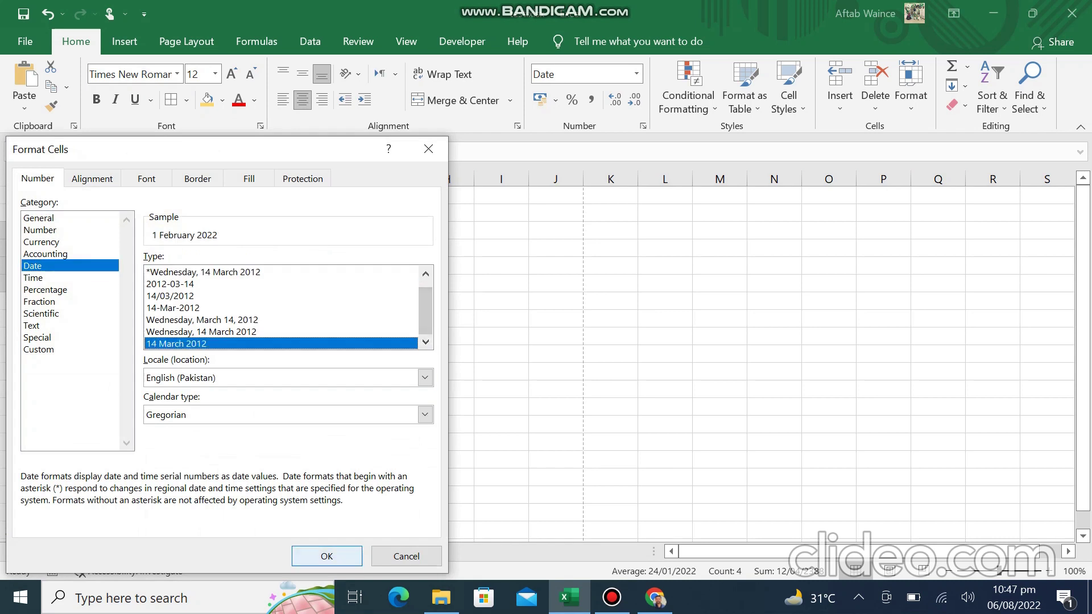
click(327, 556)
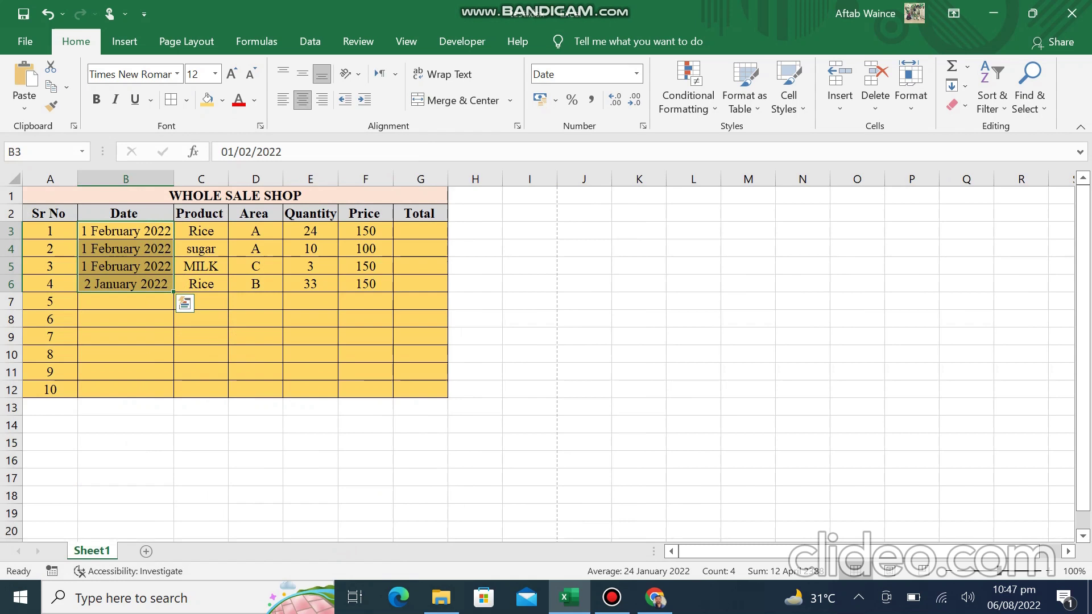
click(309, 318)
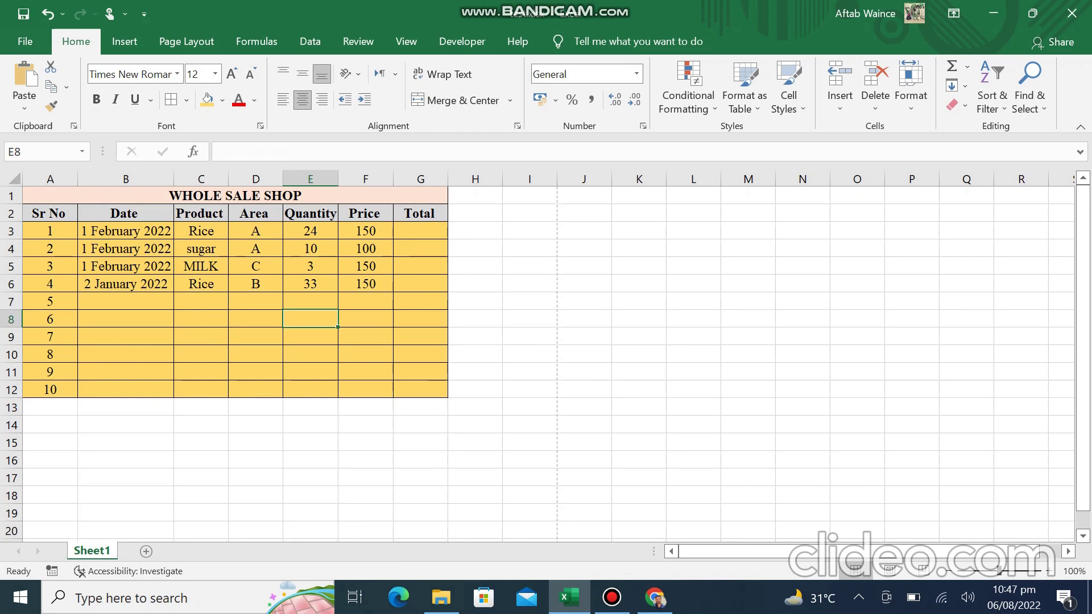
Step: Enter =E3*F3 in G3 and copy it down to G12, giving 3600, 1000, 450, 4950
click(421, 231)
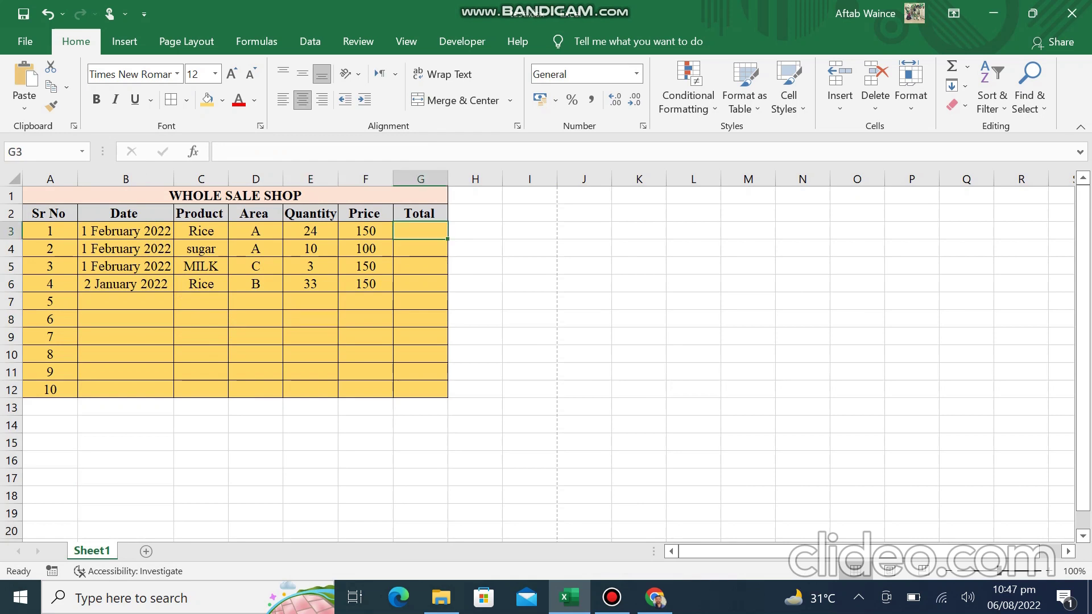
click(420, 249)
click(420, 231)
click(421, 248)
click(420, 284)
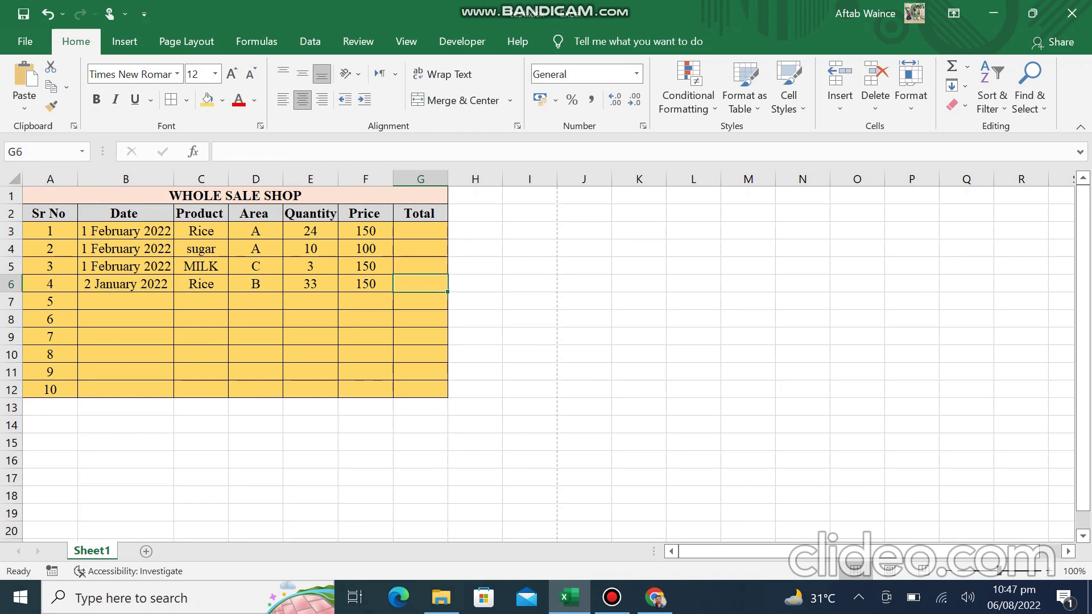
click(420, 231)
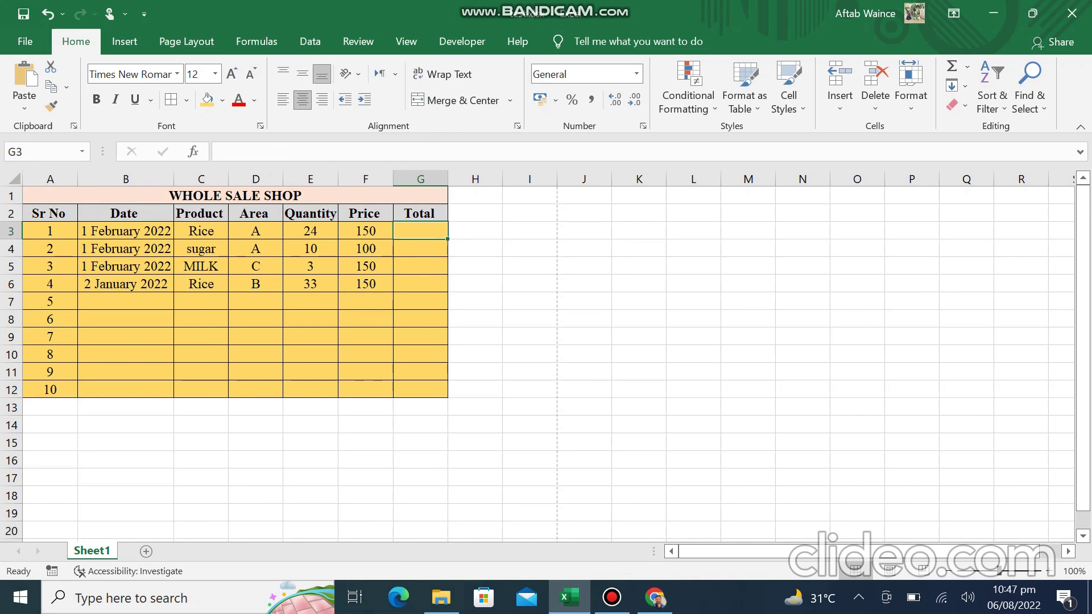
text(=)
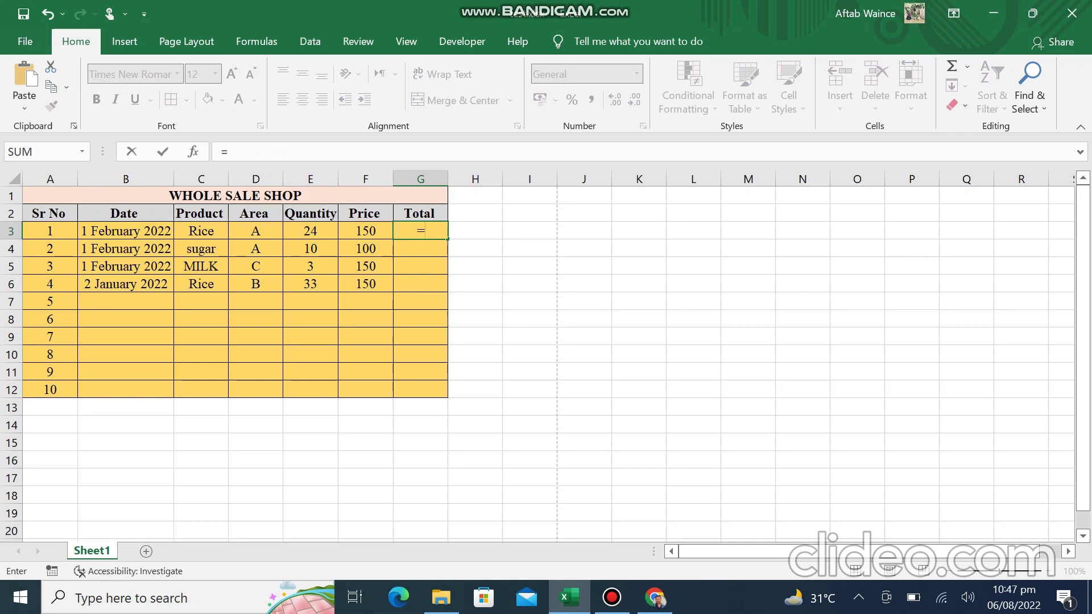
click(310, 230)
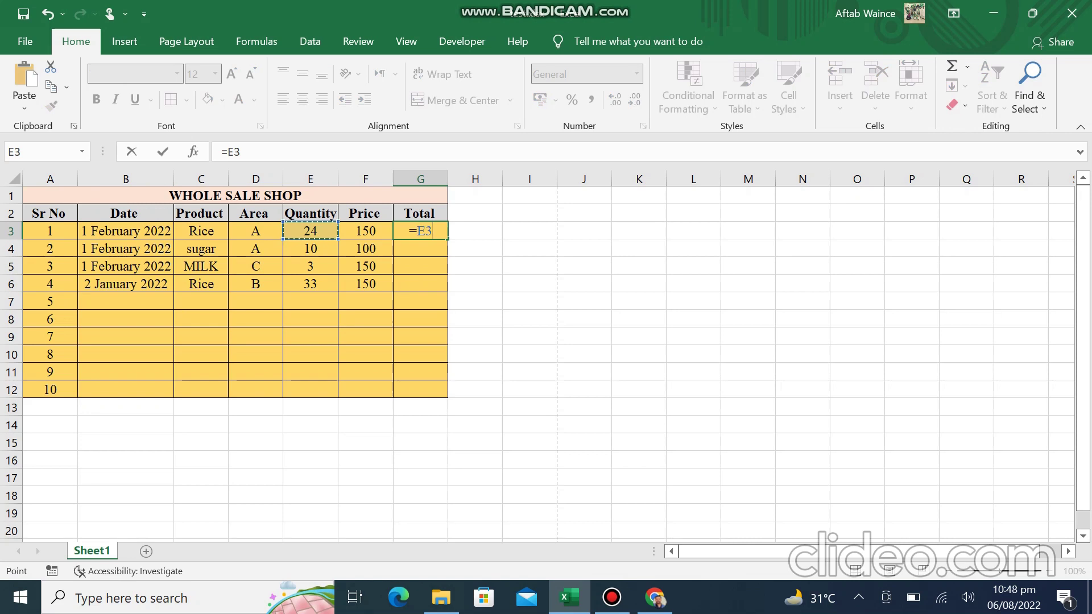
text(*)
click(366, 231)
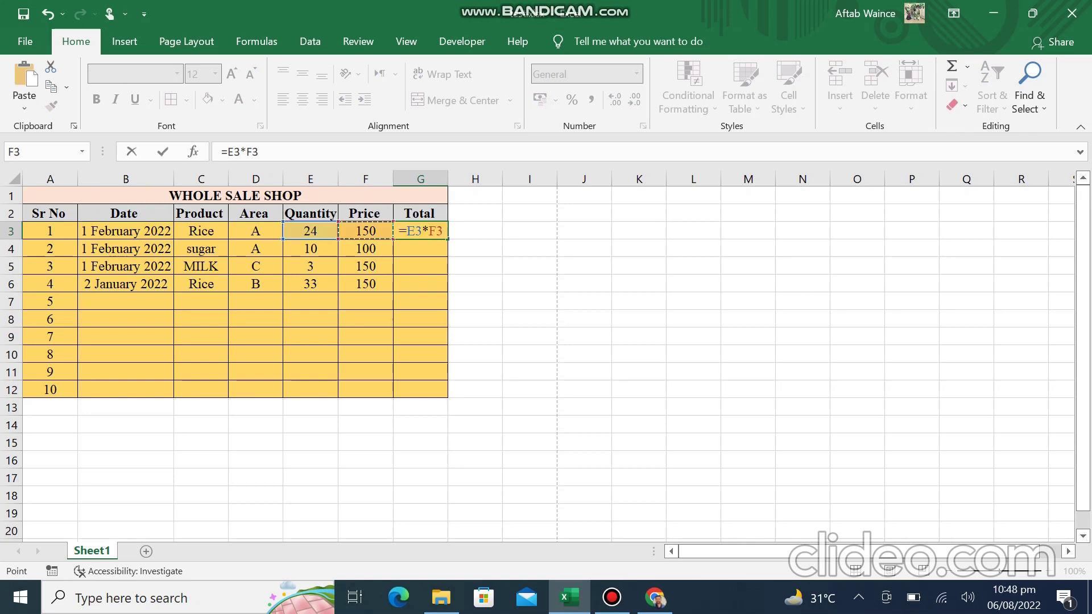
key(Return)
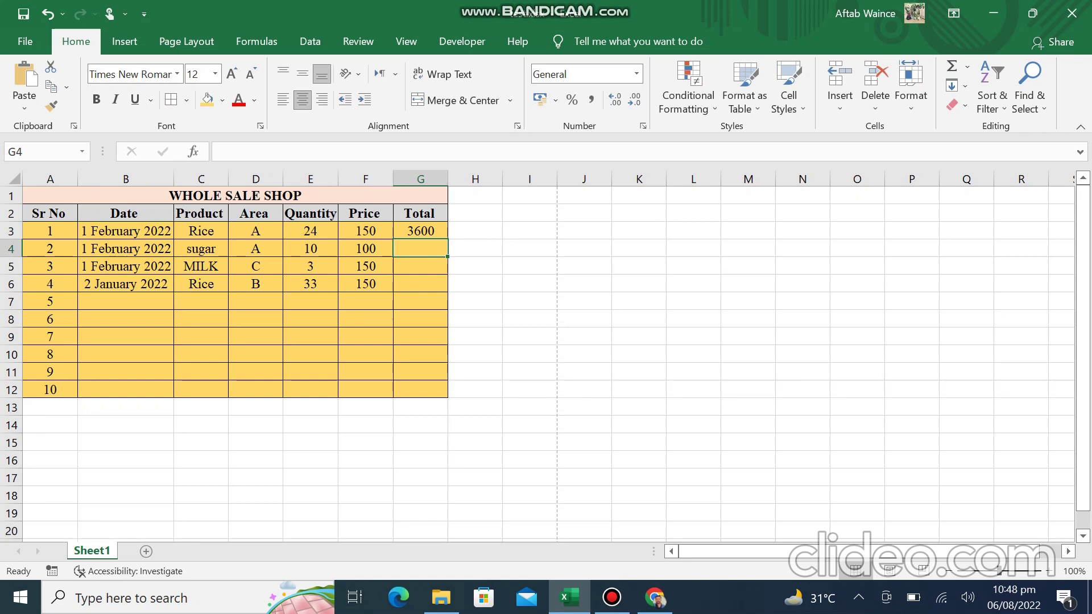
click(420, 230)
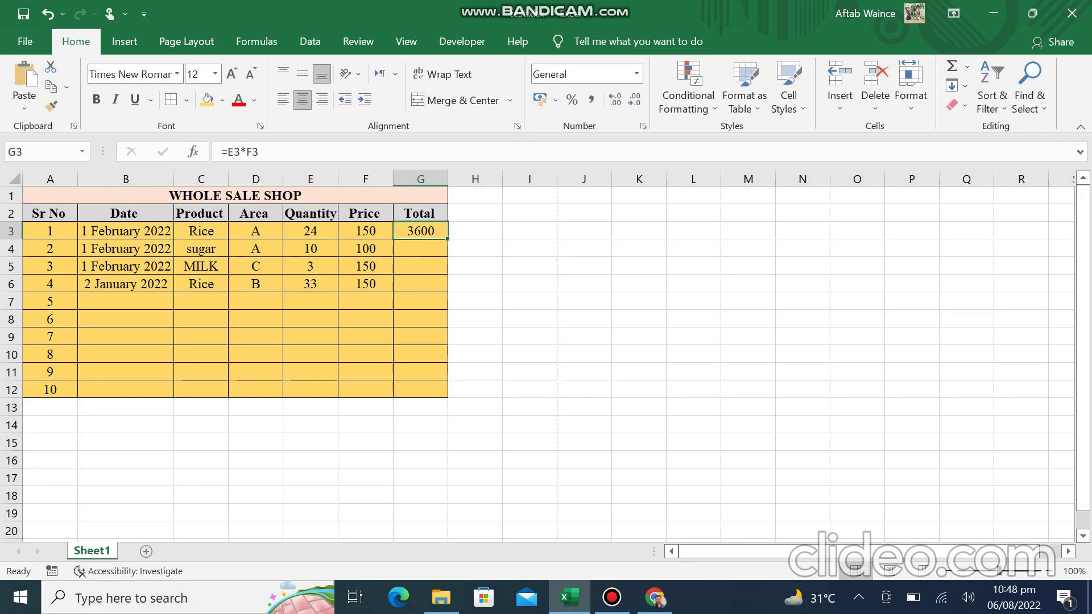
drag(448, 238, 448, 398)
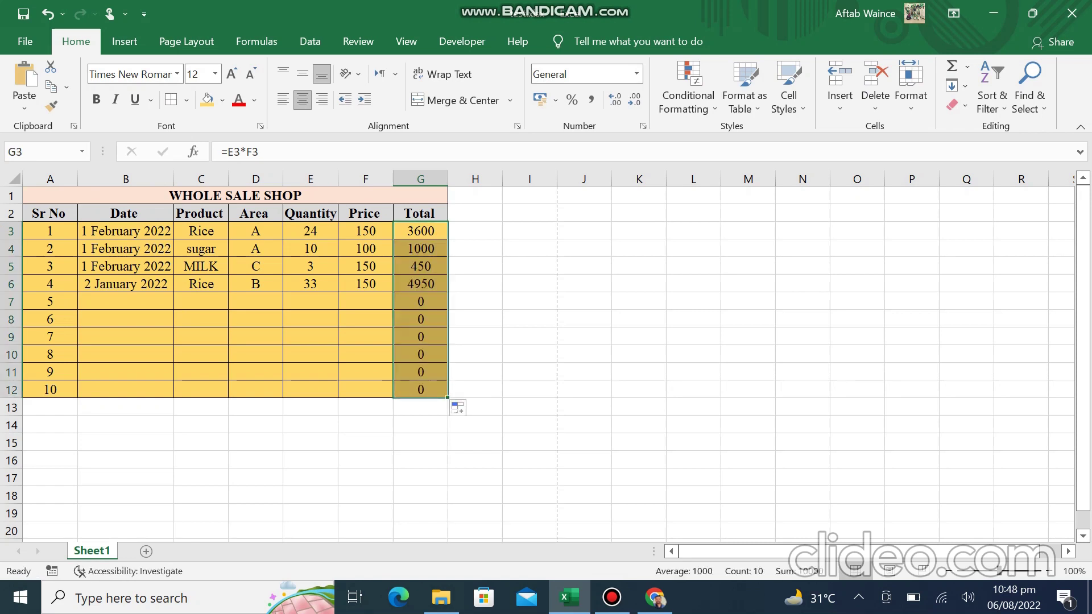
Step: Enter the fifth date, 03/03/2022, in B7
click(201, 319)
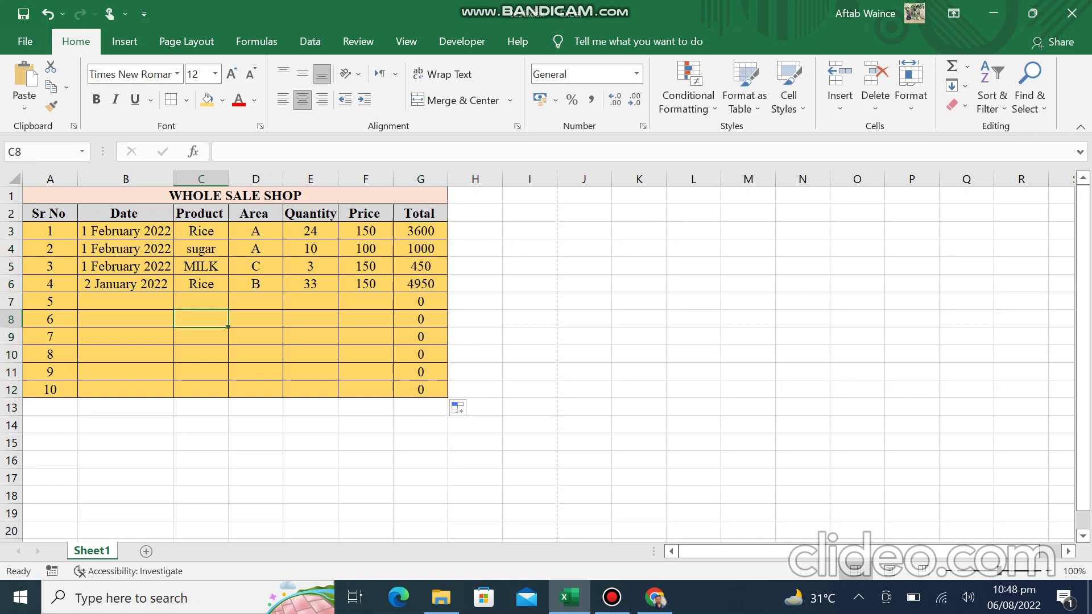
click(584, 230)
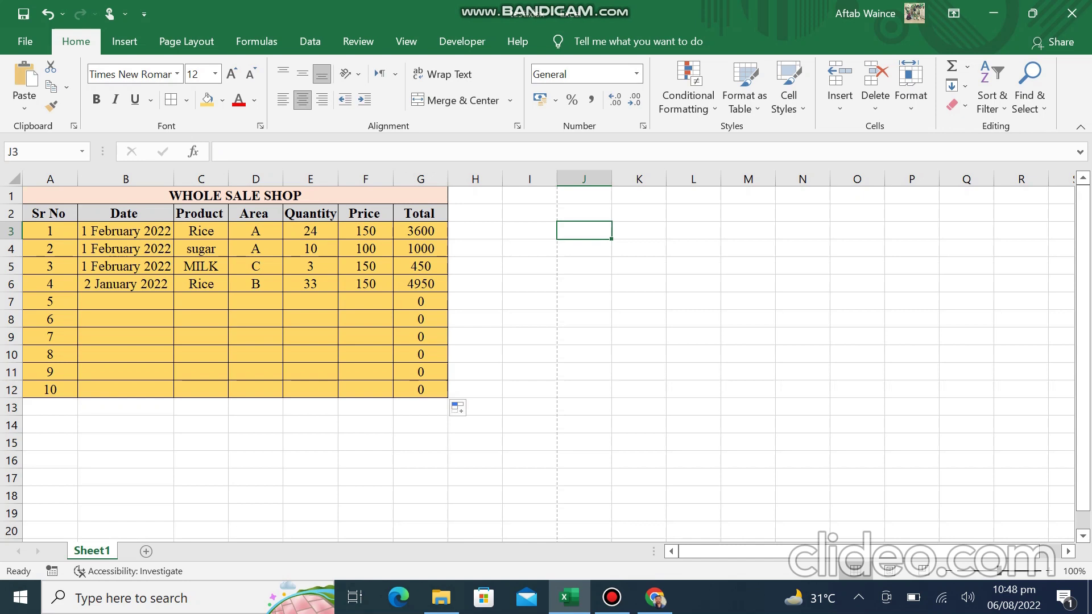
click(126, 301)
text(3/03/3033)
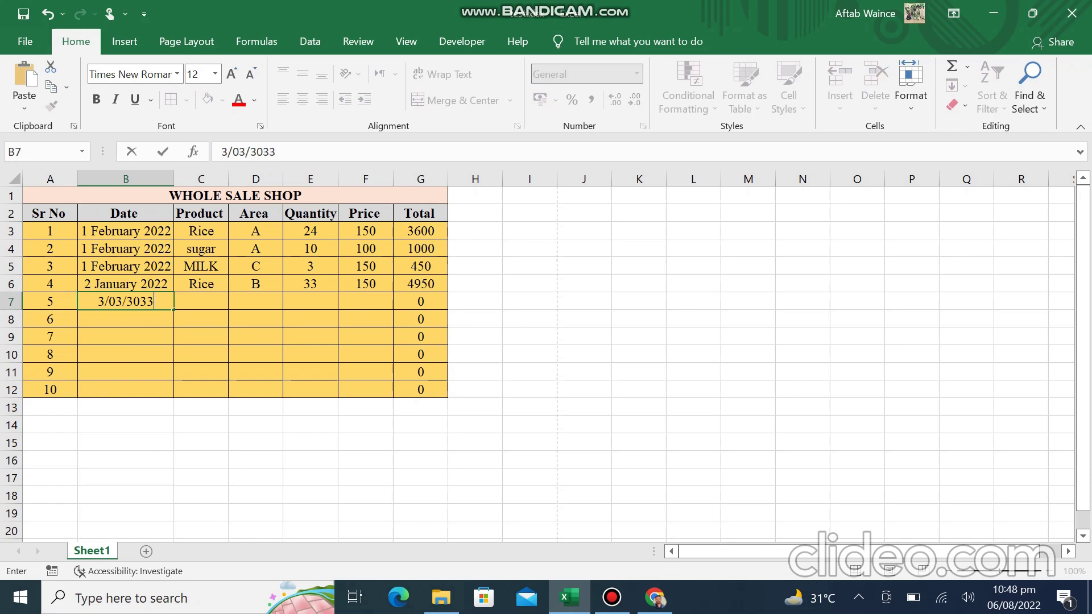
key(BackSpace)
key(BackSpace)
key(BackSpace)
key(BackSpace)
text(2022)
key(Return)
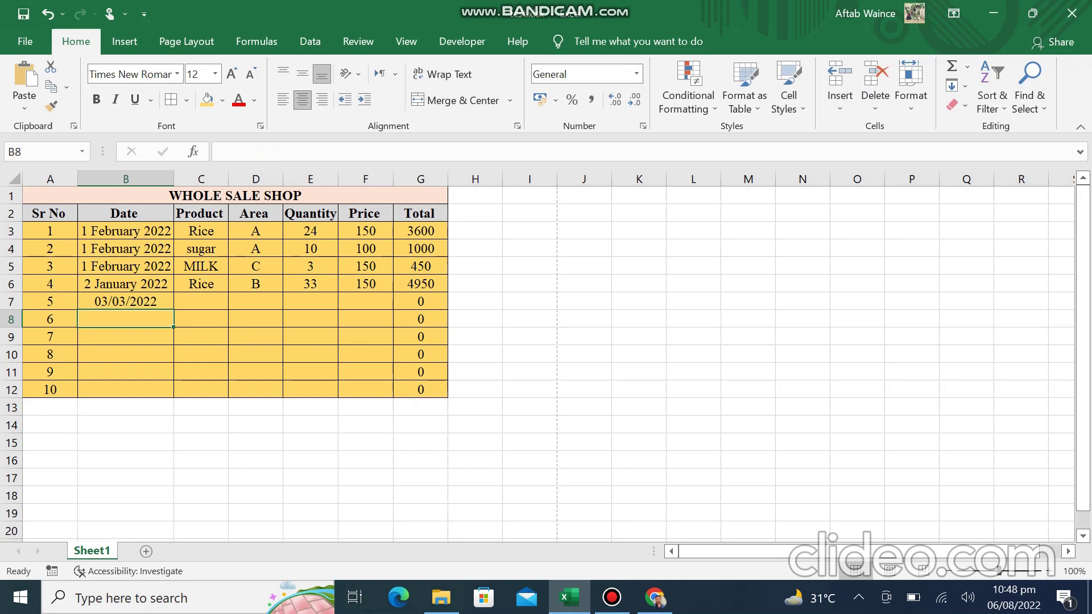
Step: Apply the long day-month-year date format to B3:B12
drag(125, 231, 125, 390)
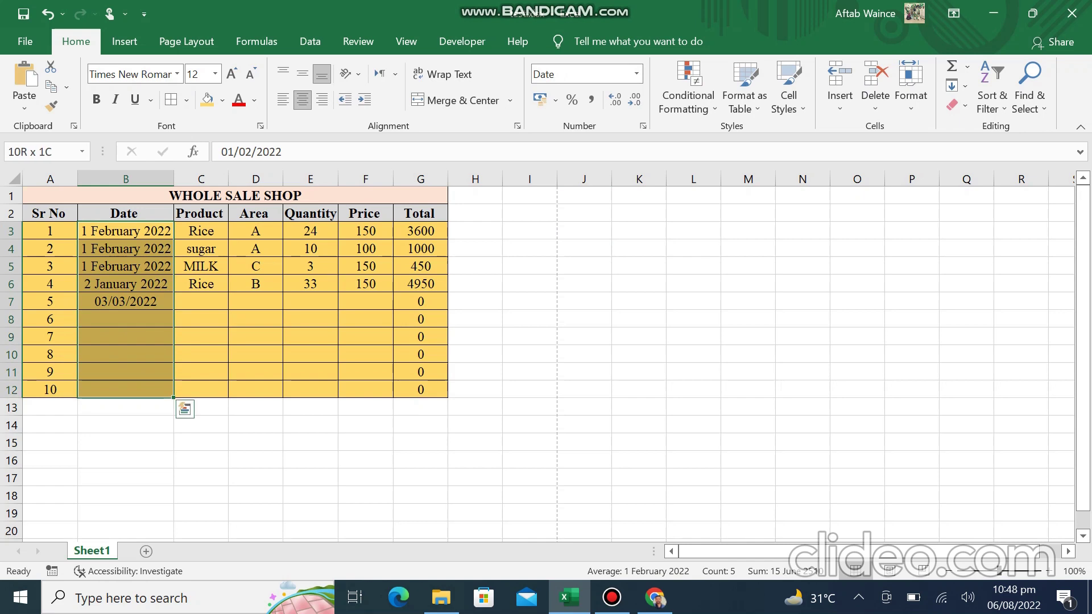
right_click(119, 386)
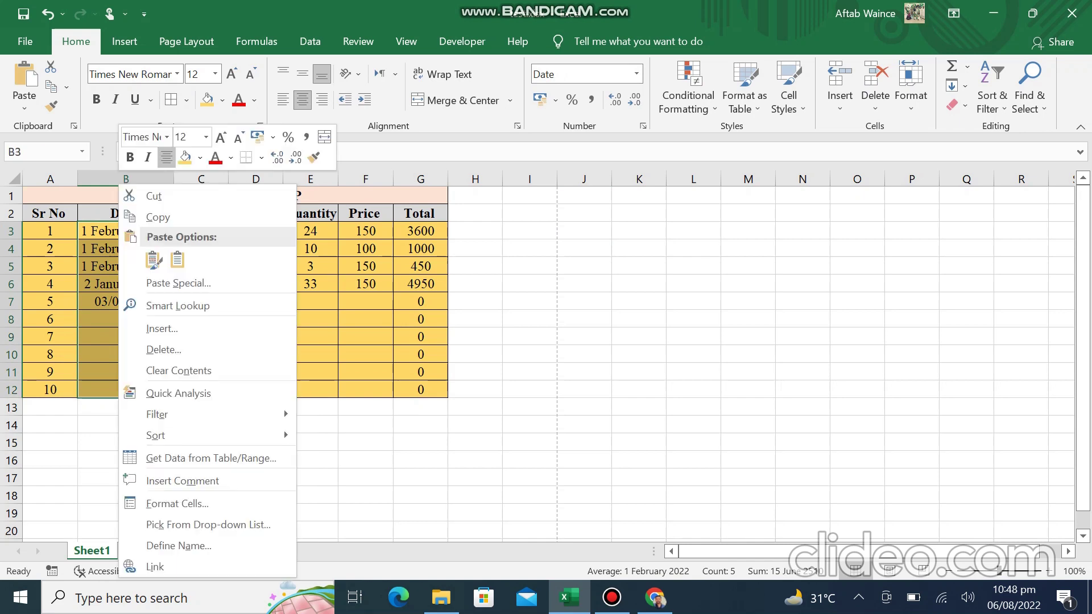
click(177, 503)
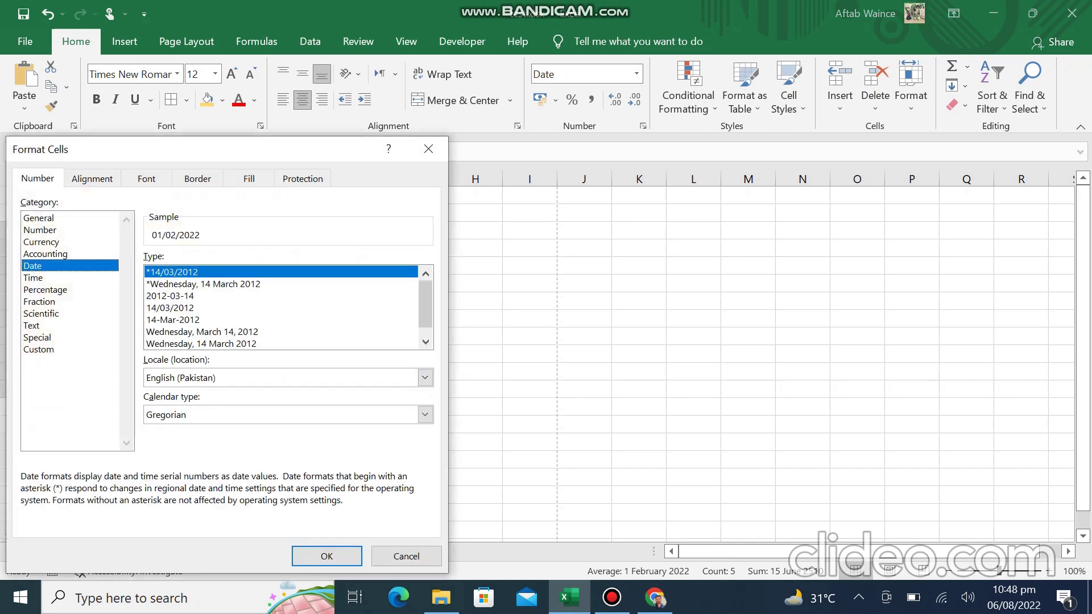
scroll(281, 307, down, 1)
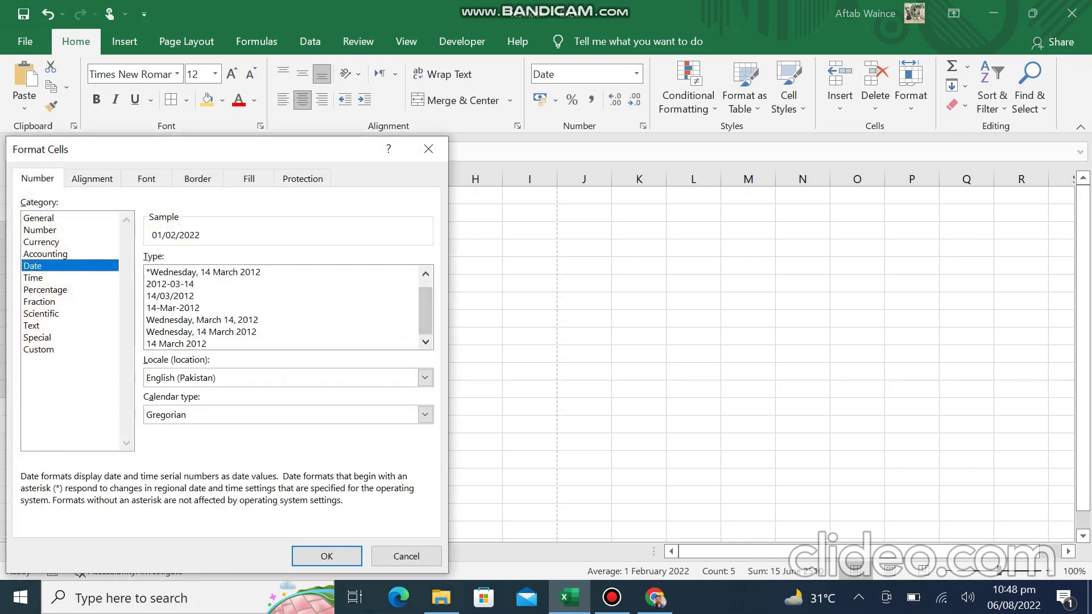
click(281, 344)
click(326, 557)
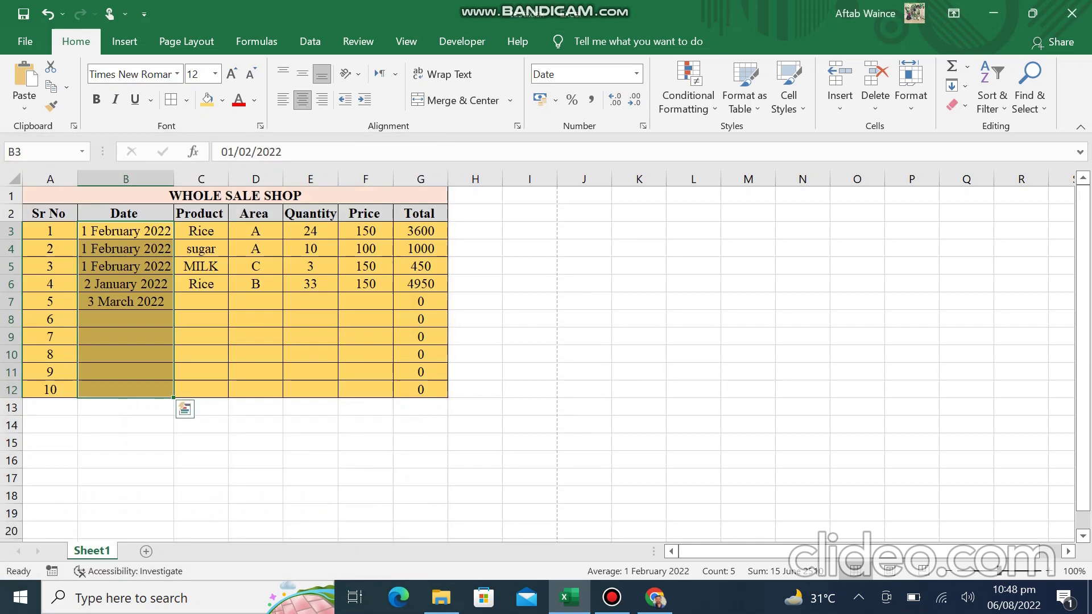
click(201, 301)
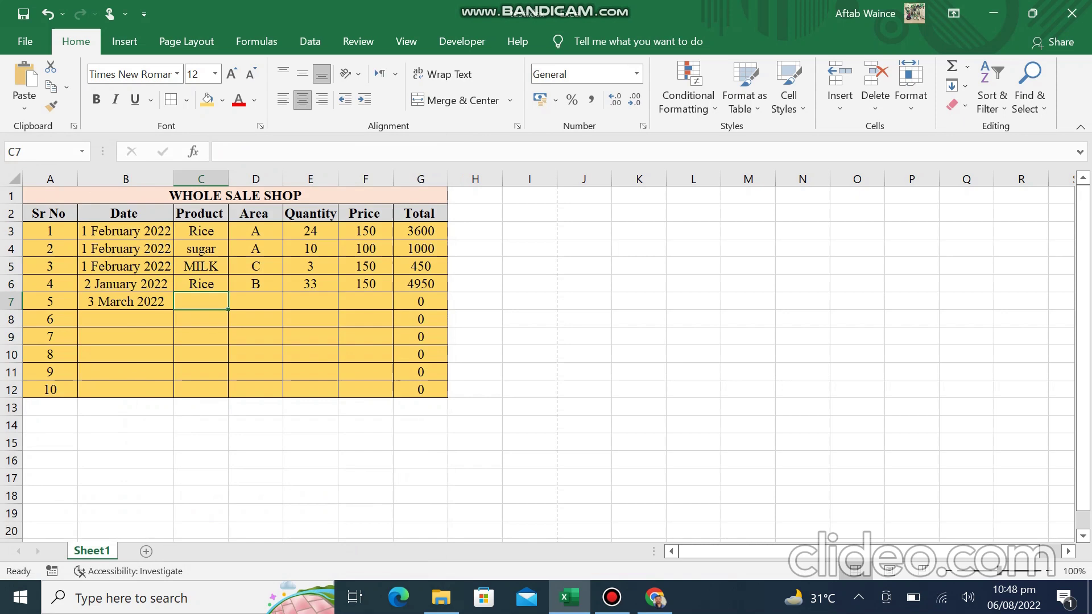
Step: Enter ICE CREAM in C7 and autofit the Product column to fit it
text(ICE CREAM)
key(Return)
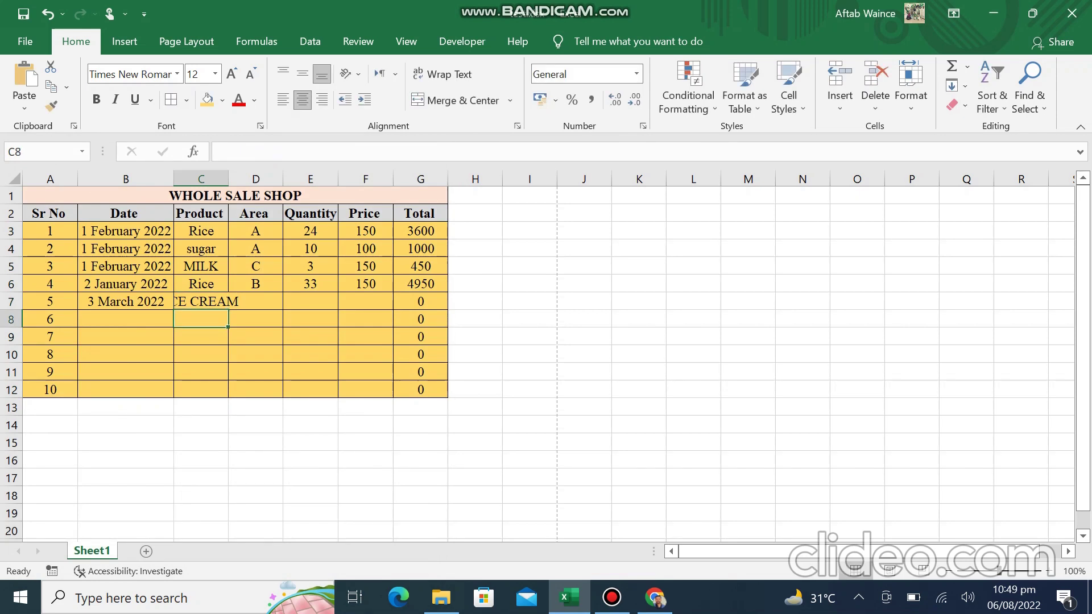
click(201, 214)
double_click(228, 178)
Step: Enter area D, quantity 5 and price 50 for entry 5, giving total 250
click(280, 301)
text(D)
key(Tab)
text(5)
key(Tab)
text(50)
key(Return)
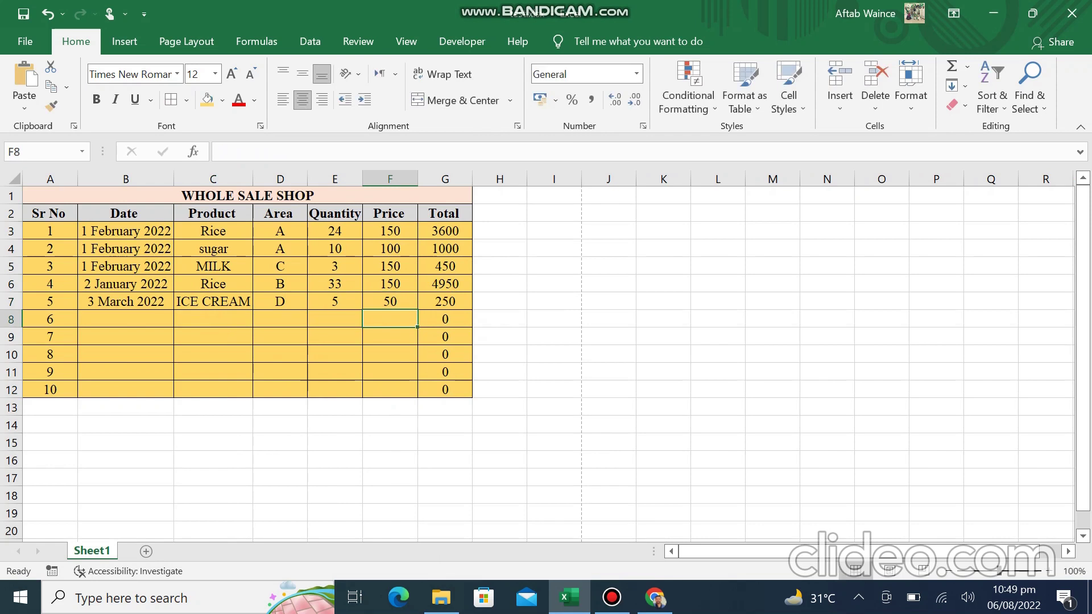
Step: Stop the screen recording
click(611, 597)
click(461, 393)
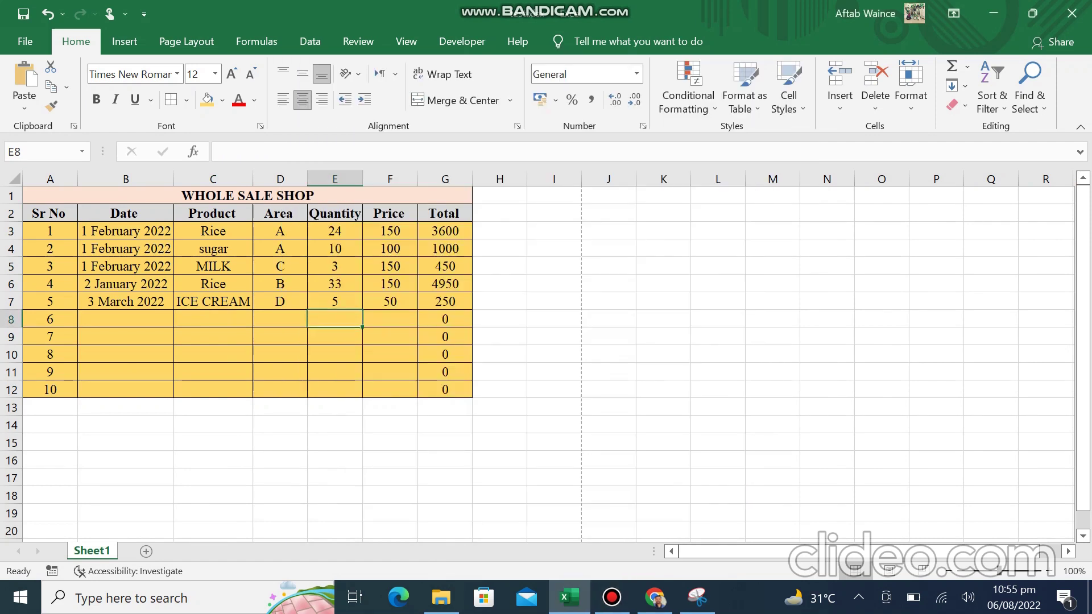
click(280, 319)
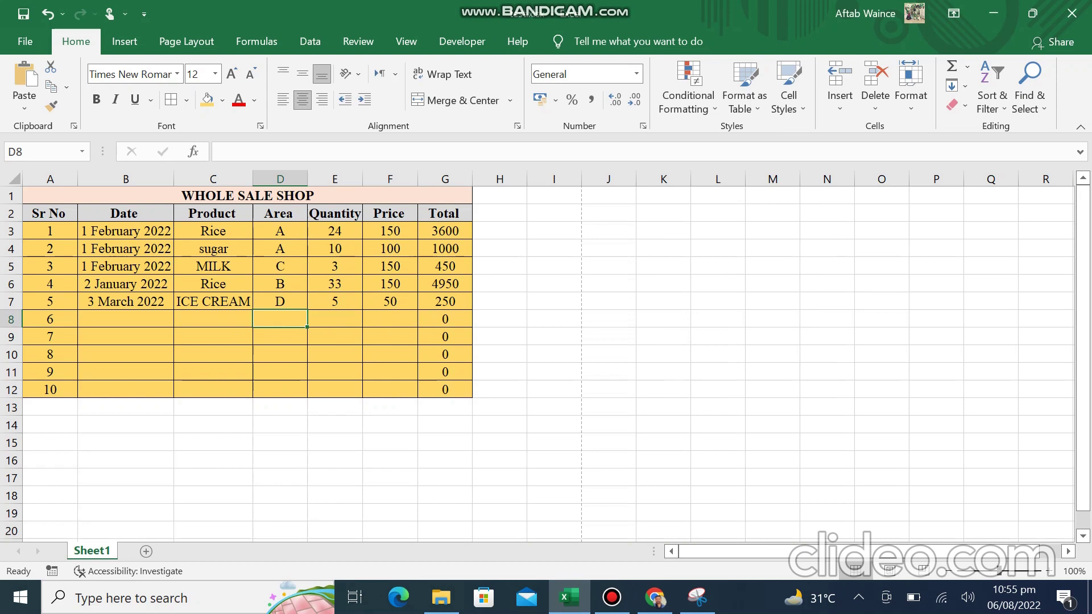
Step: Fill dates down through 8 March 2022 and enter MILK, area A, 44 at 150 (total 6600)
click(126, 302)
drag(173, 310, 172, 394)
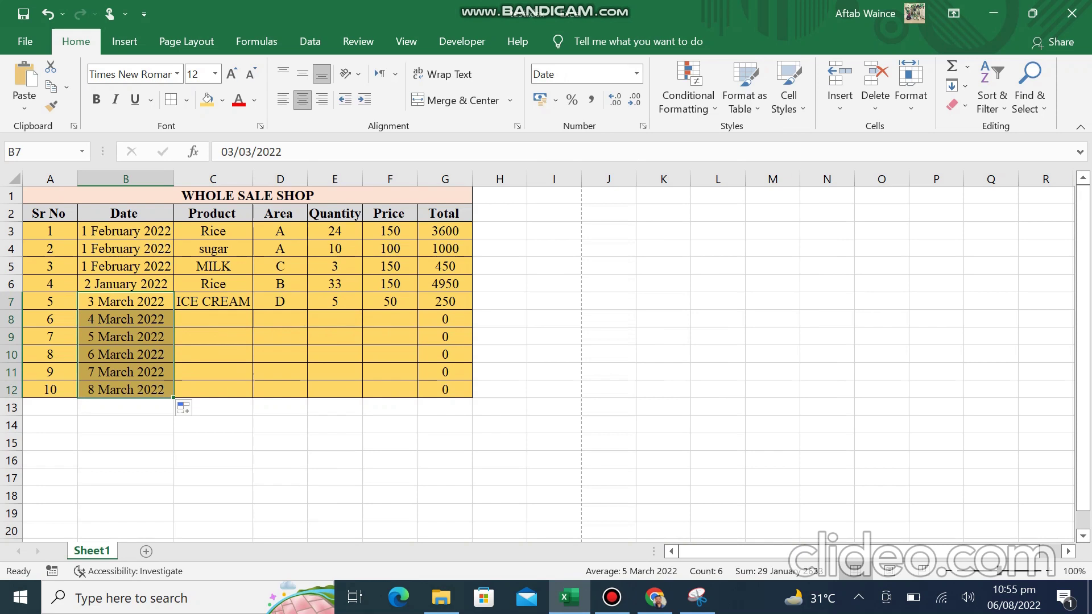
click(213, 319)
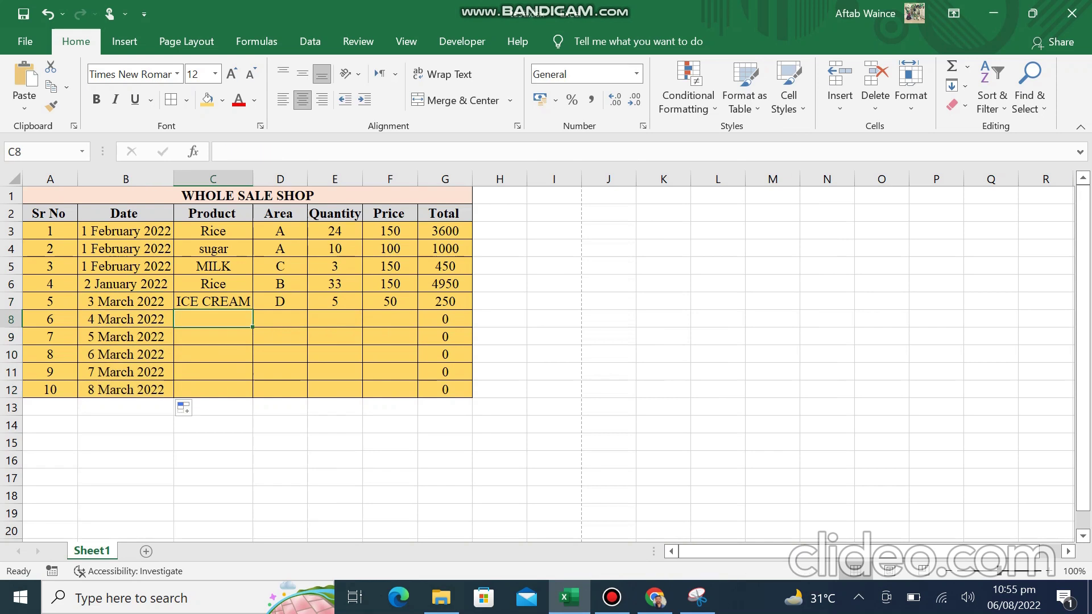
text(MILK)
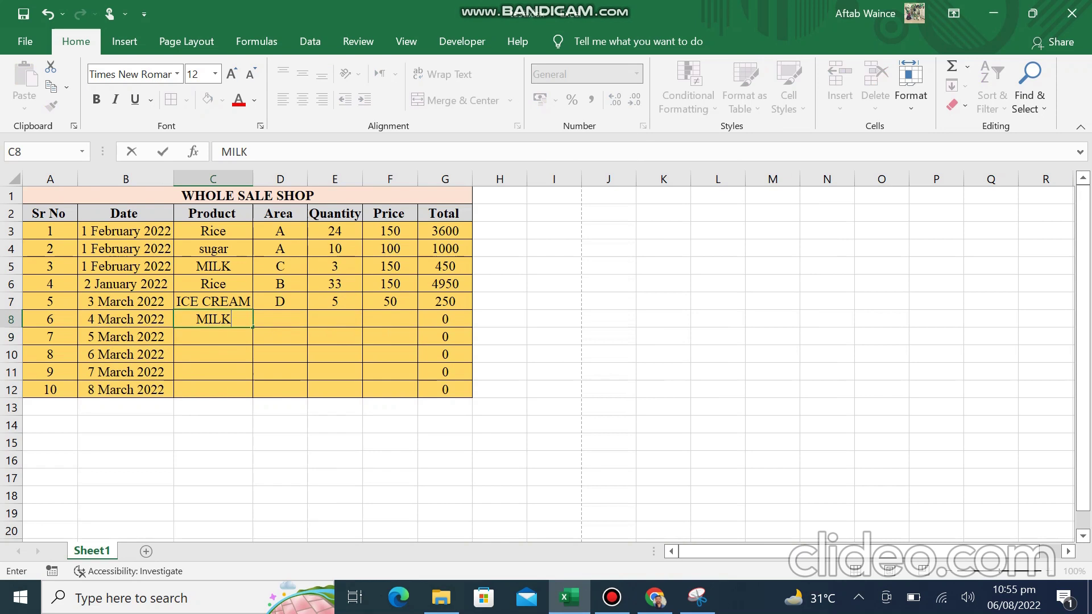
key(Return)
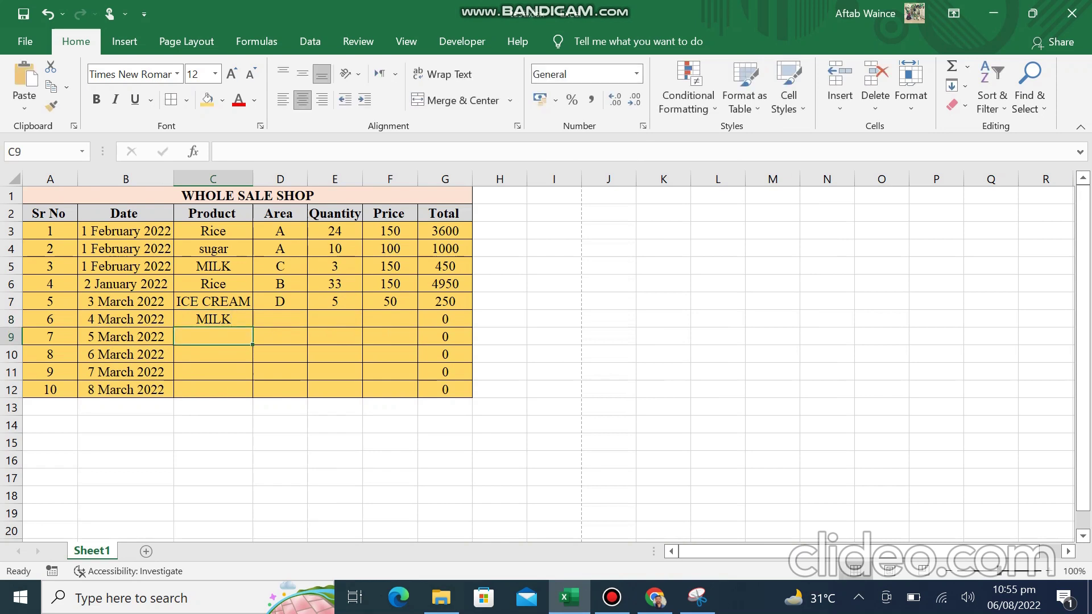
click(280, 319)
text(A)
key(Tab)
text(44)
key(Tab)
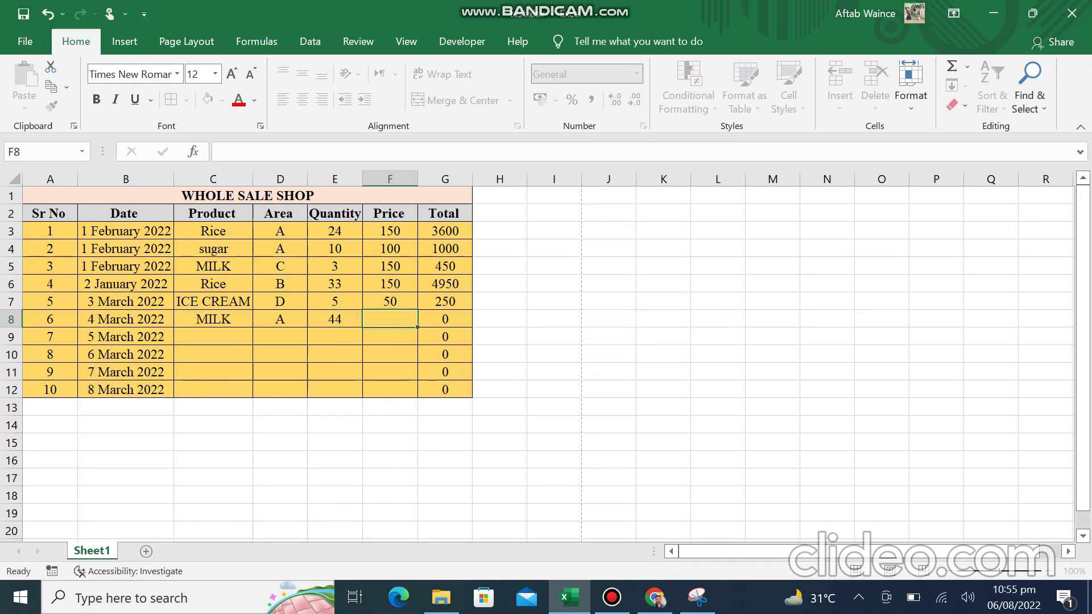
text(150)
key(Return)
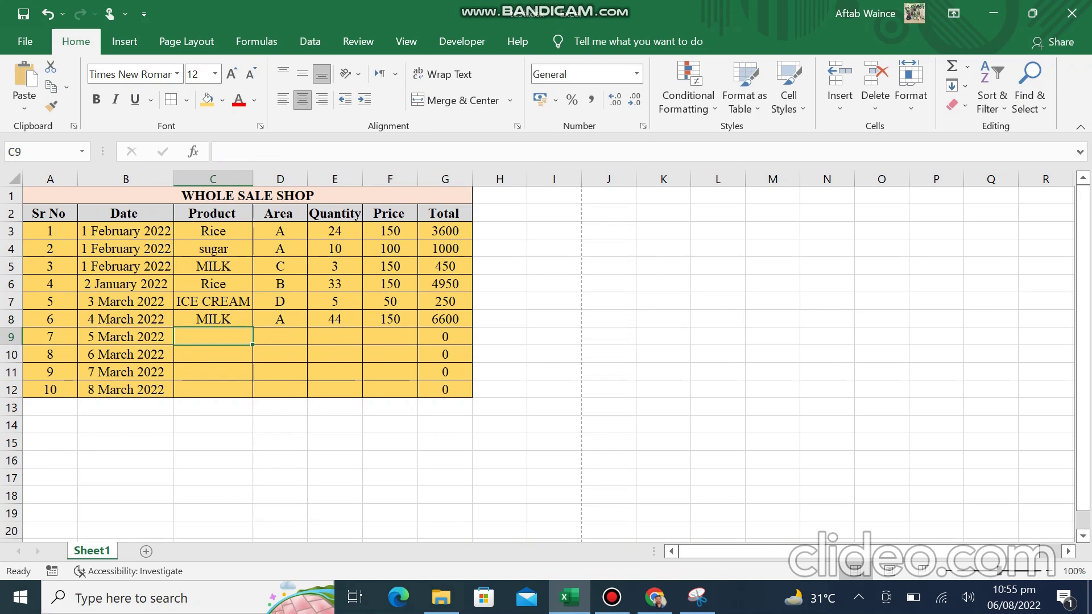
Step: Enter entry 7 as SUGAR, area C, 44 at 100, totalling 4400
text(SUGAR)
click(280, 336)
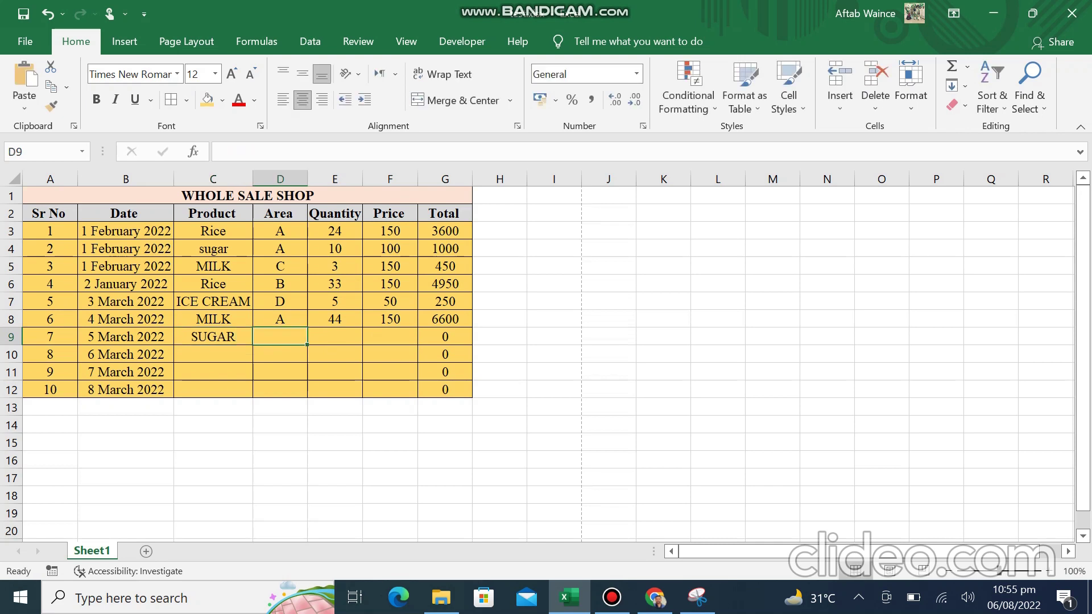
text(S)
text(C)
key(Tab)
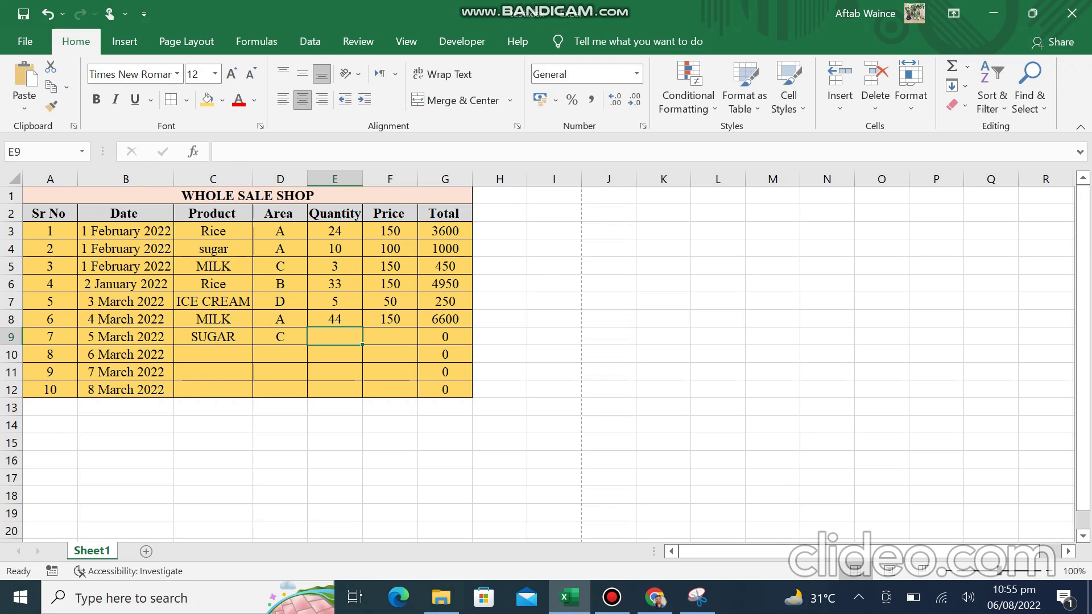
text(44)
key(Tab)
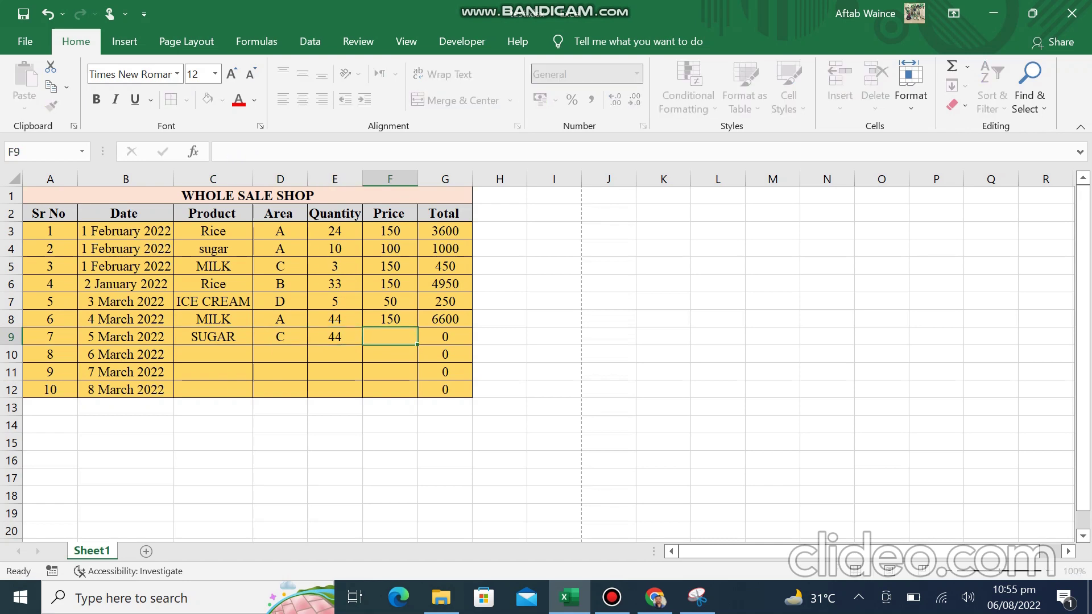
text(100)
key(Return)
Step: Enter entry 8 as BRUSH, area B, 1 at 55, totalling 55
key(Left)
key(Left)
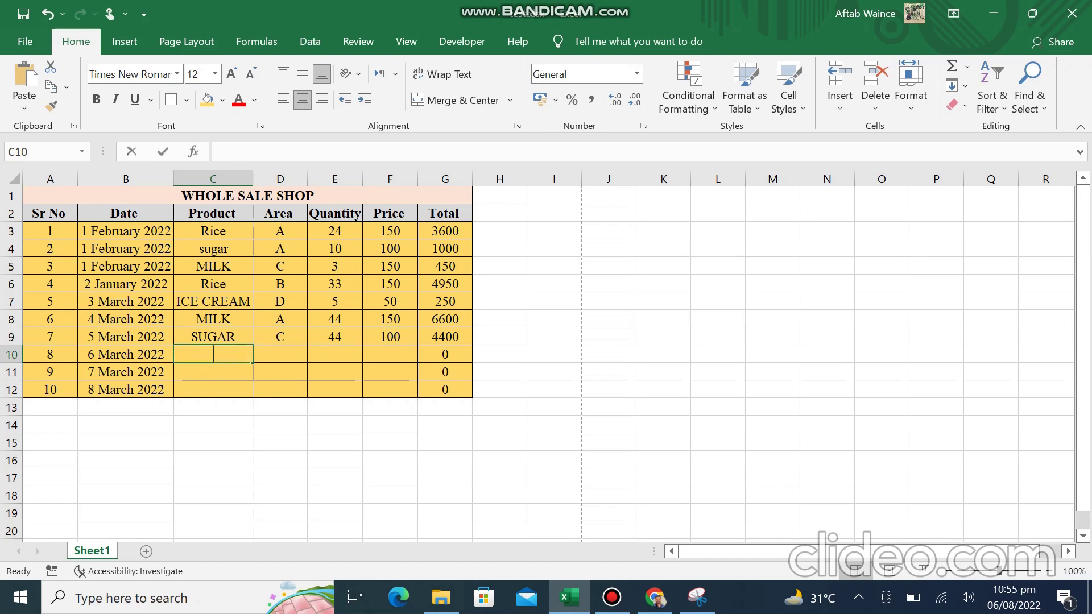
text(BRUSH)
key(Right)
text(S)
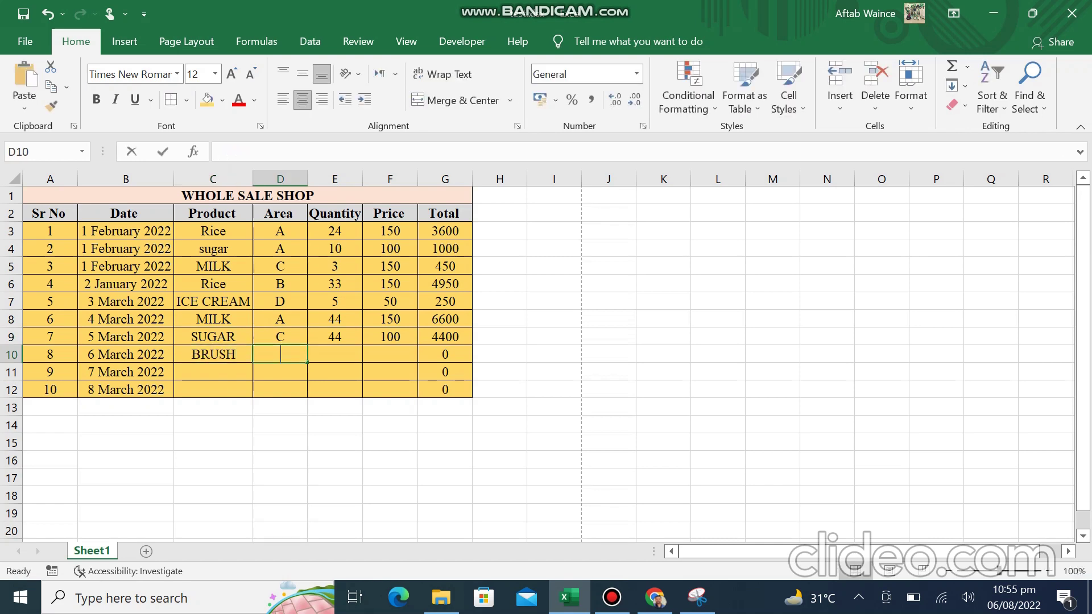
key(BackSpace)
text(B)
key(ctrl+Return)
key(Right)
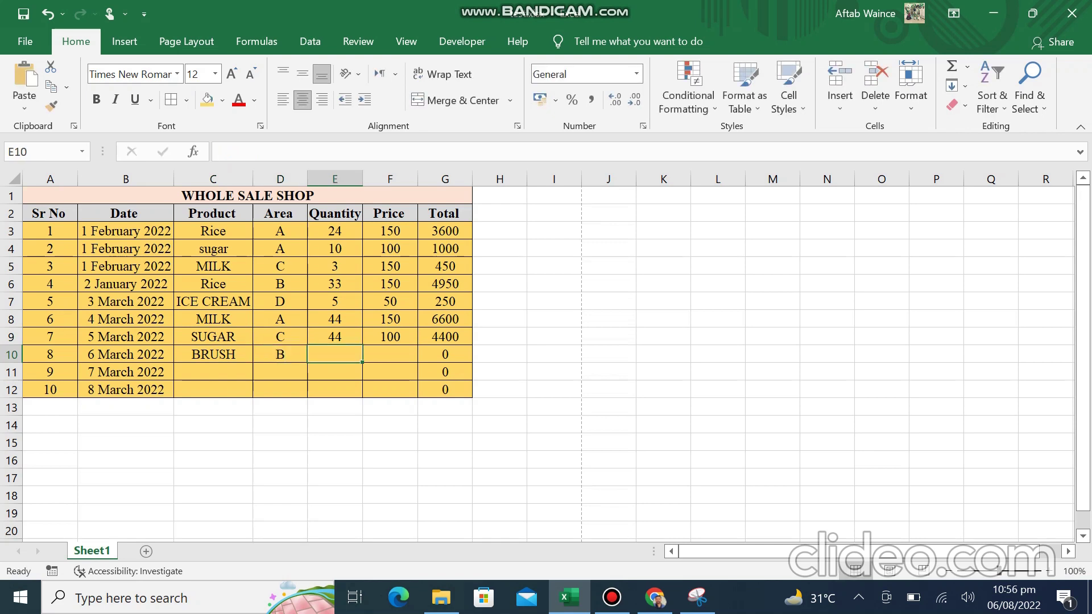
text(1)
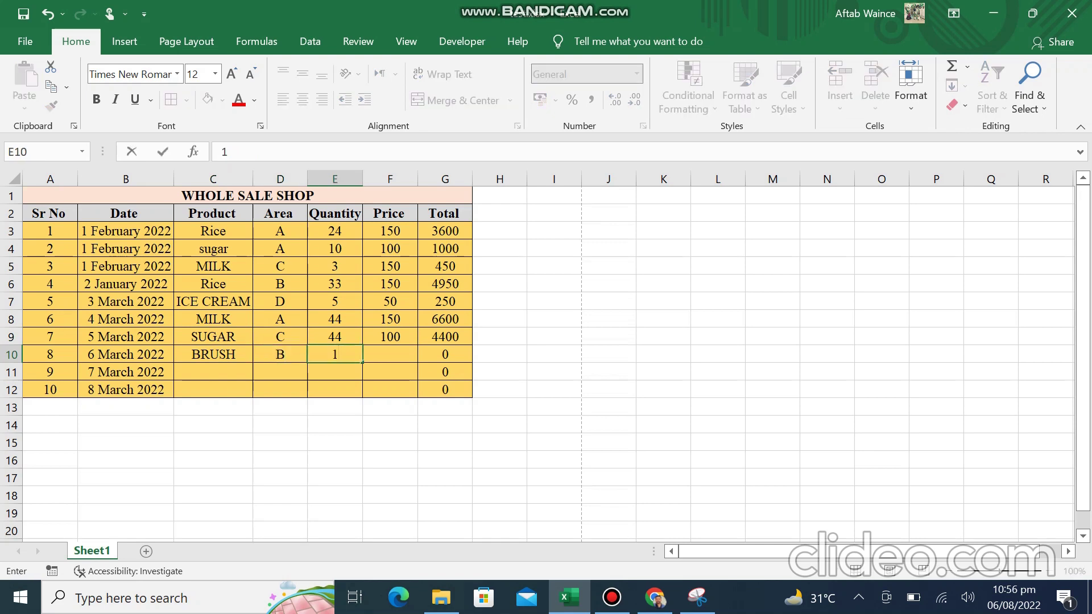
key(Right)
text(55)
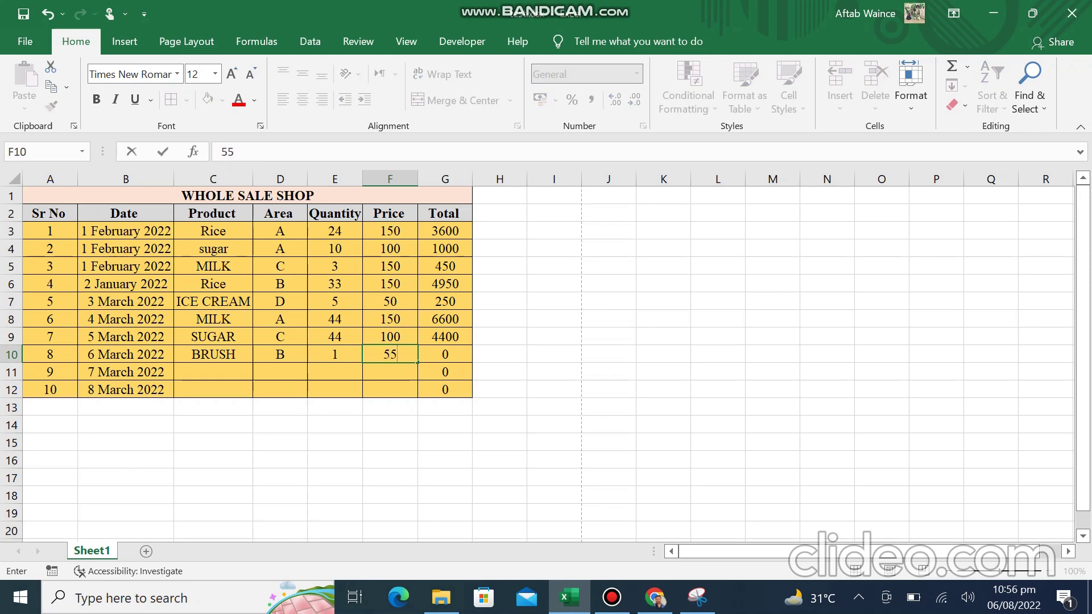
key(Return)
key(Left)
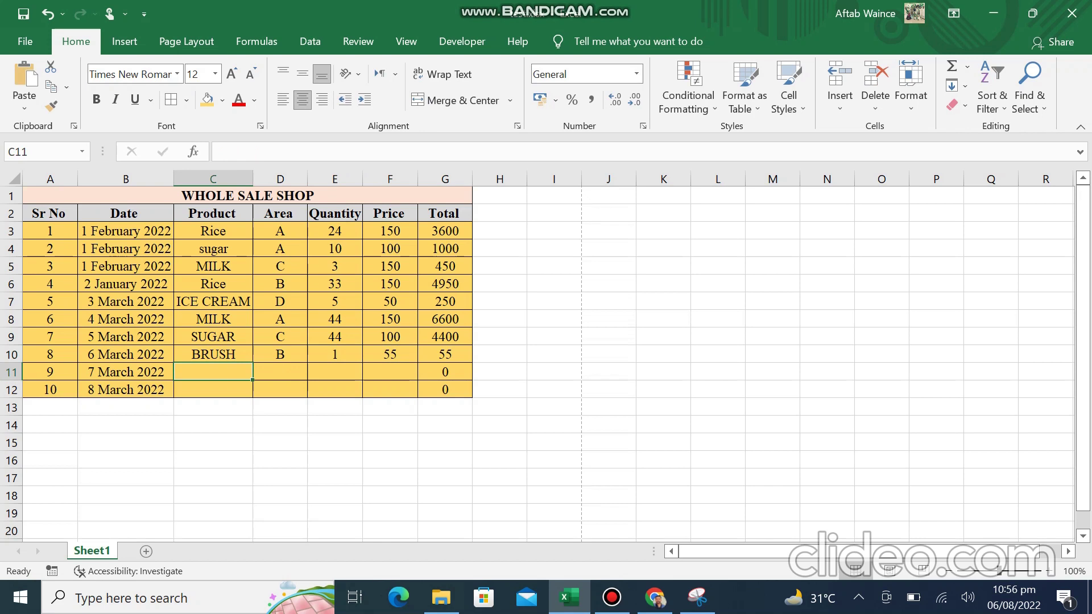
Step: Complete entry 9 as WHEAT, area B, 44 at 231, totalling 10164
text(WHEAT)
key(Right)
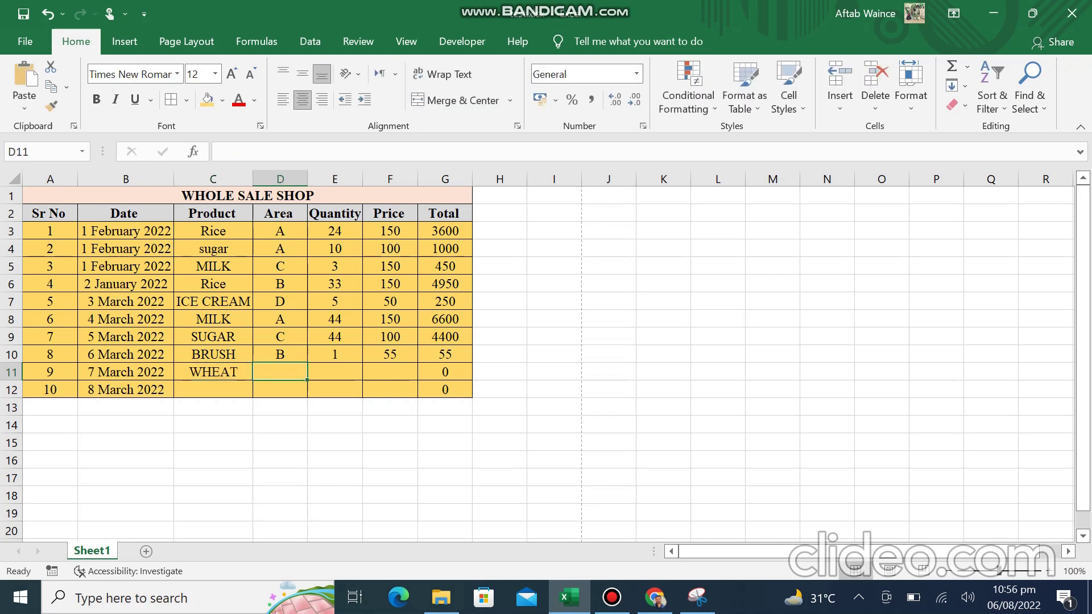
text(B)
key(Right)
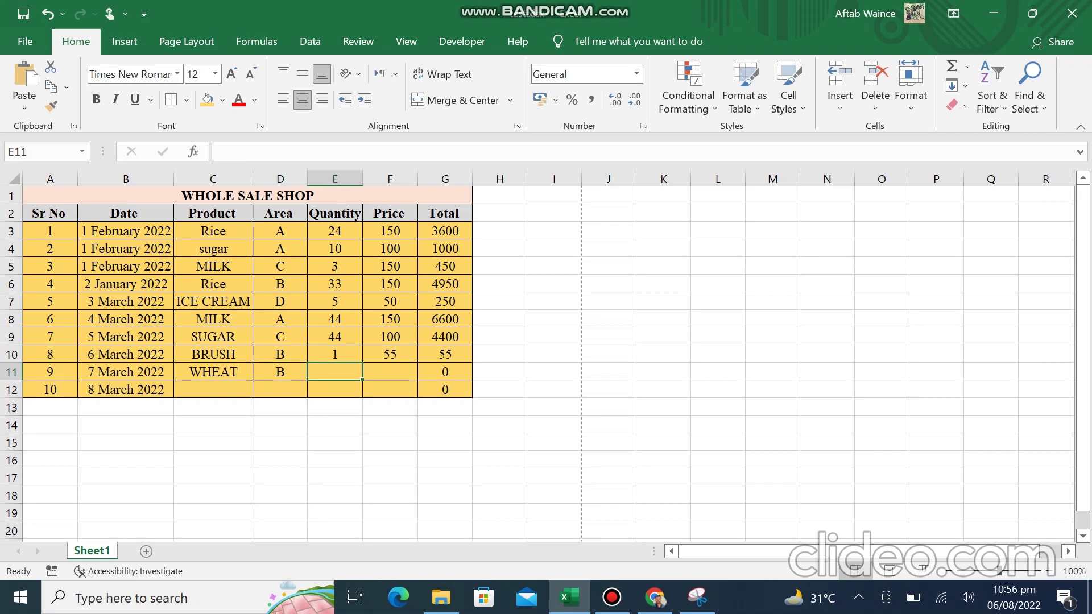
text(44)
key(Right)
text(231)
key(Return)
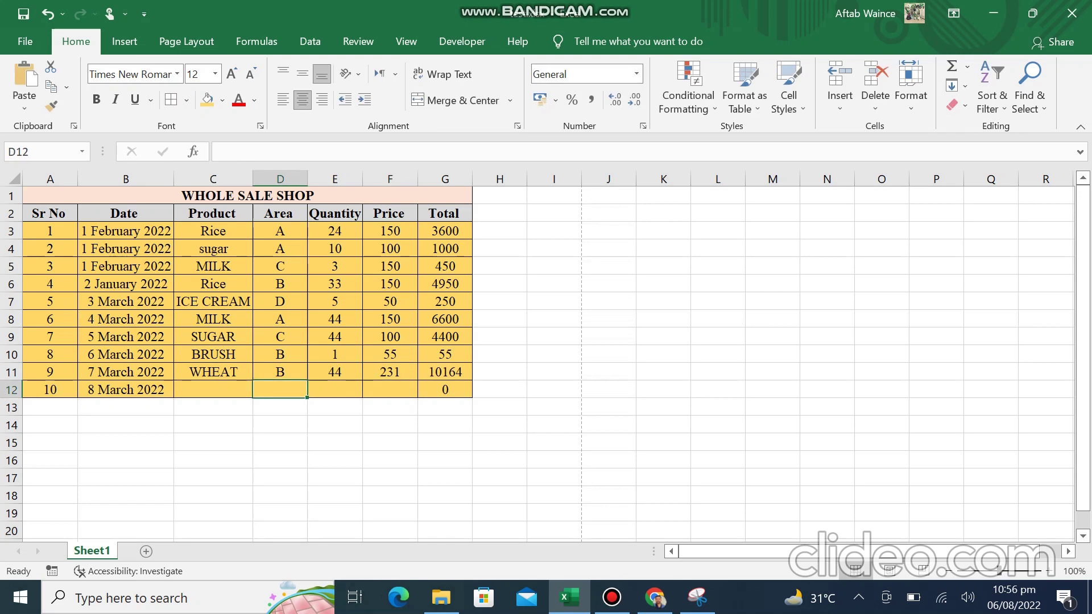
Step: Enter entry 10 as RICE, area 1, 22 at 23, totalling 506
click(213, 389)
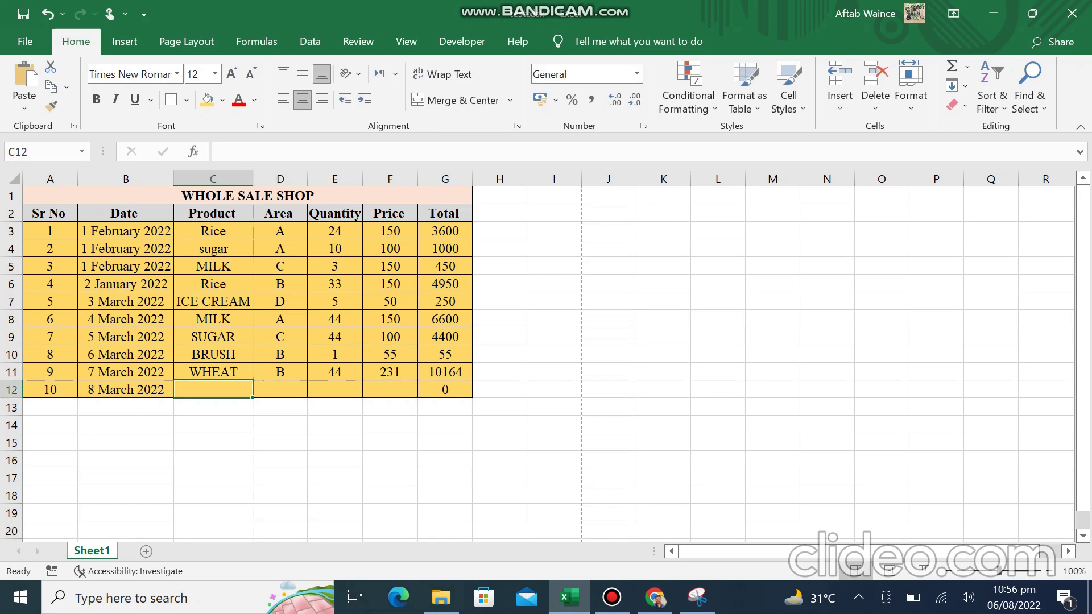
text(RICE)
key(Tab)
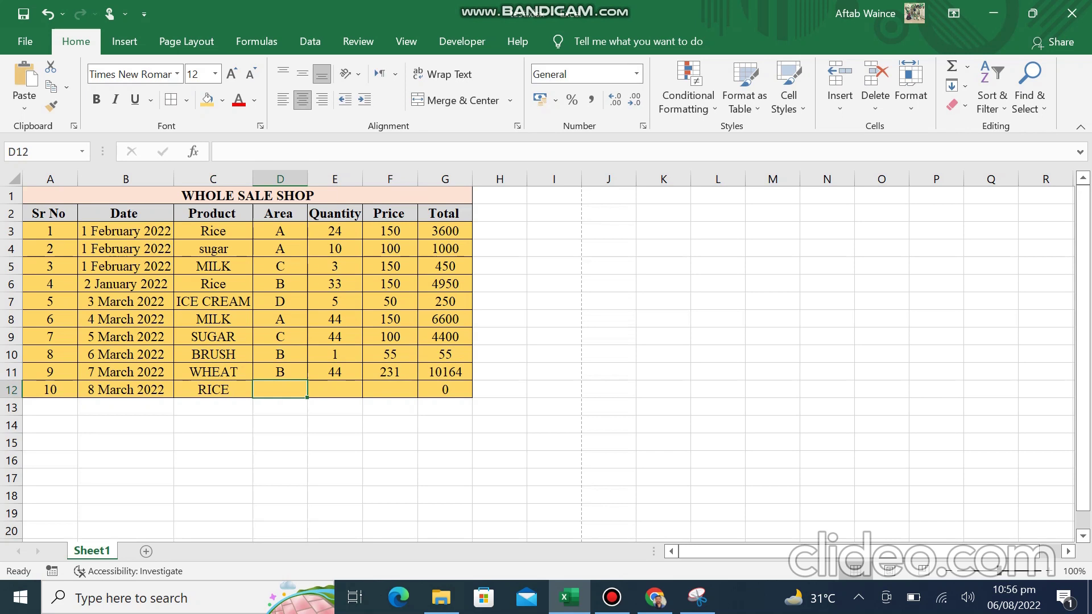
text(1)
key(Tab)
text(22)
key(Tab)
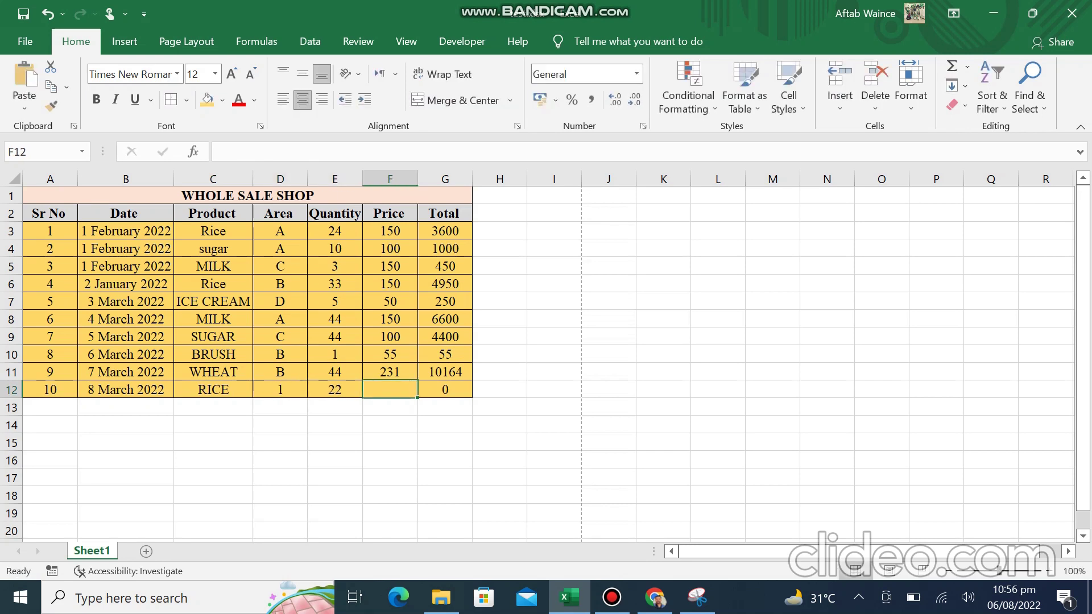
text(23)
key(Return)
key(Up)
key(Left)
key(Left)
key(Right)
key(Right)
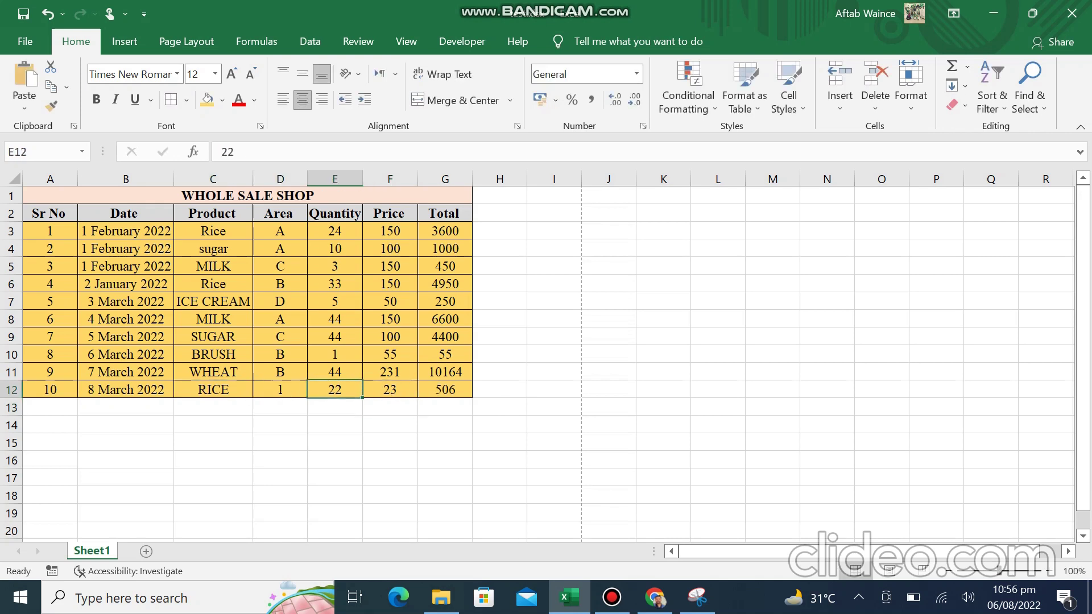
key(Right)
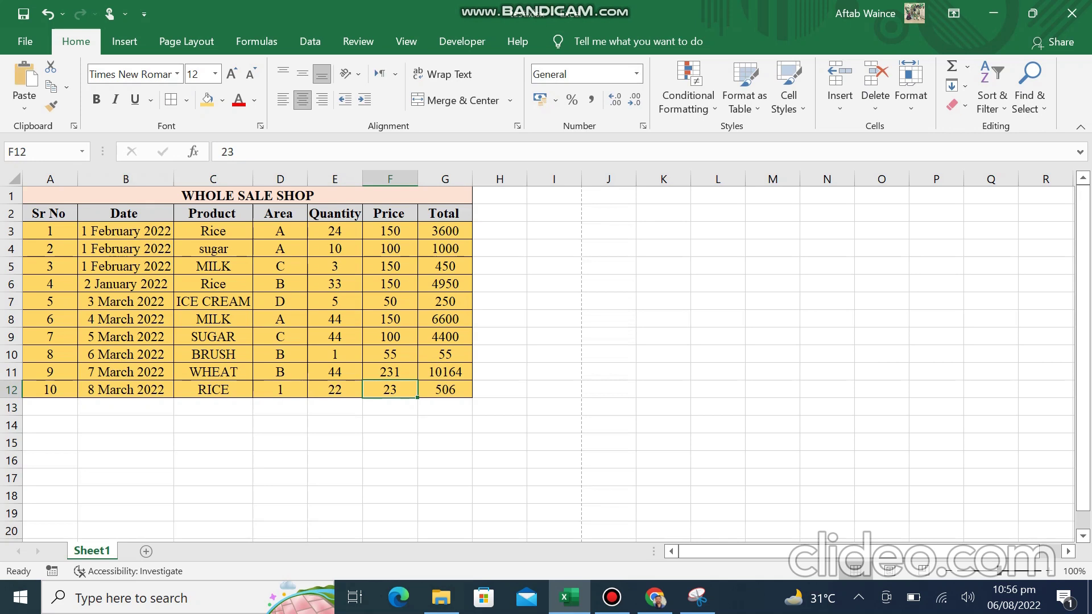
click(126, 178)
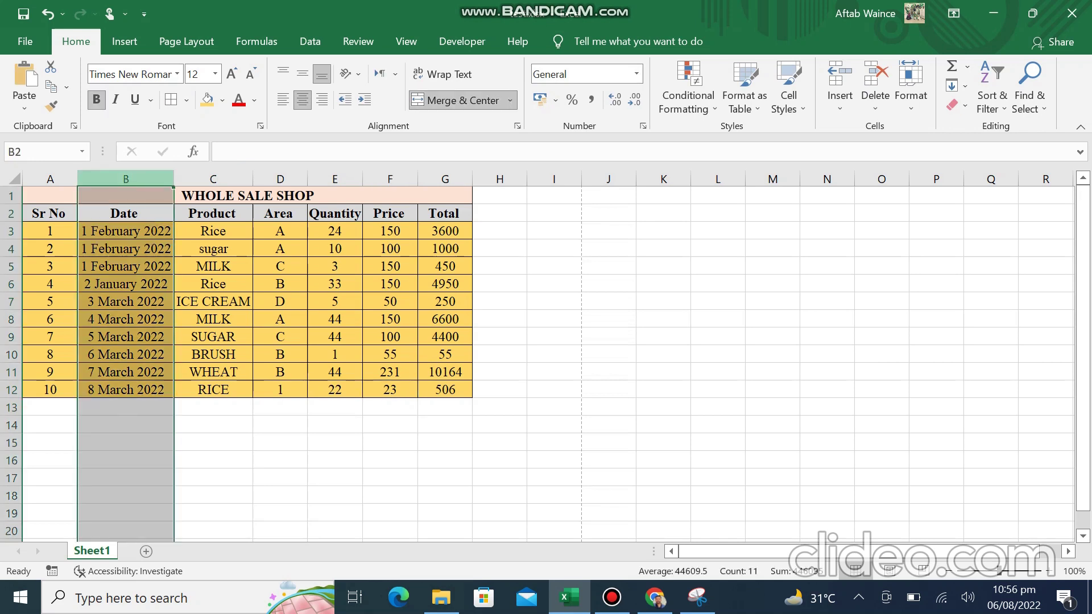
Step: Select the entire worksheet and switch its font from Vivaldi to Tempus Sans ITC
click(50, 179)
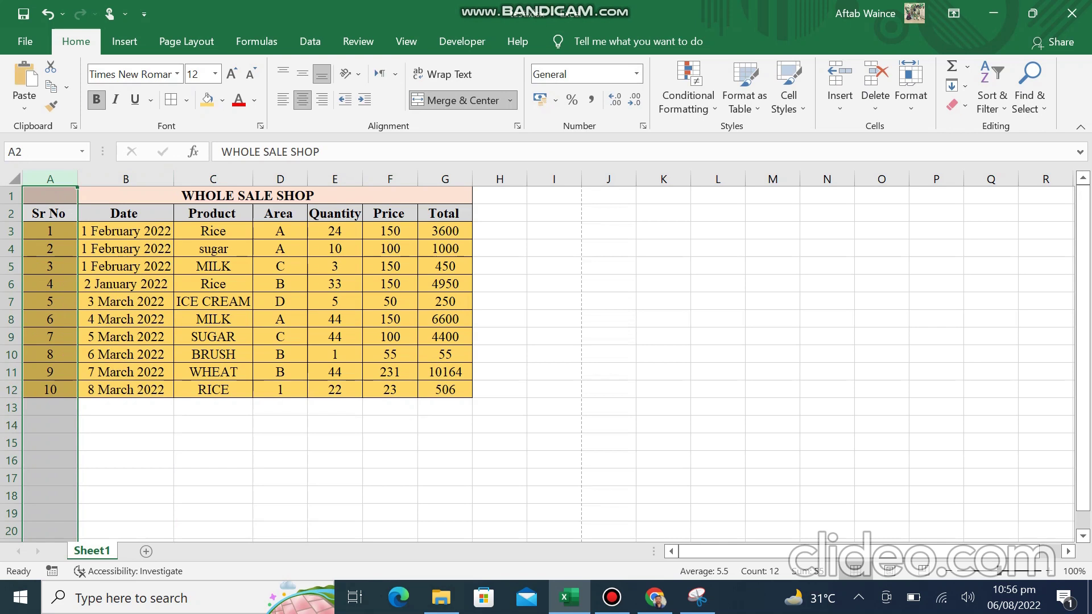
click(13, 179)
click(131, 74)
text(Vivaldi)
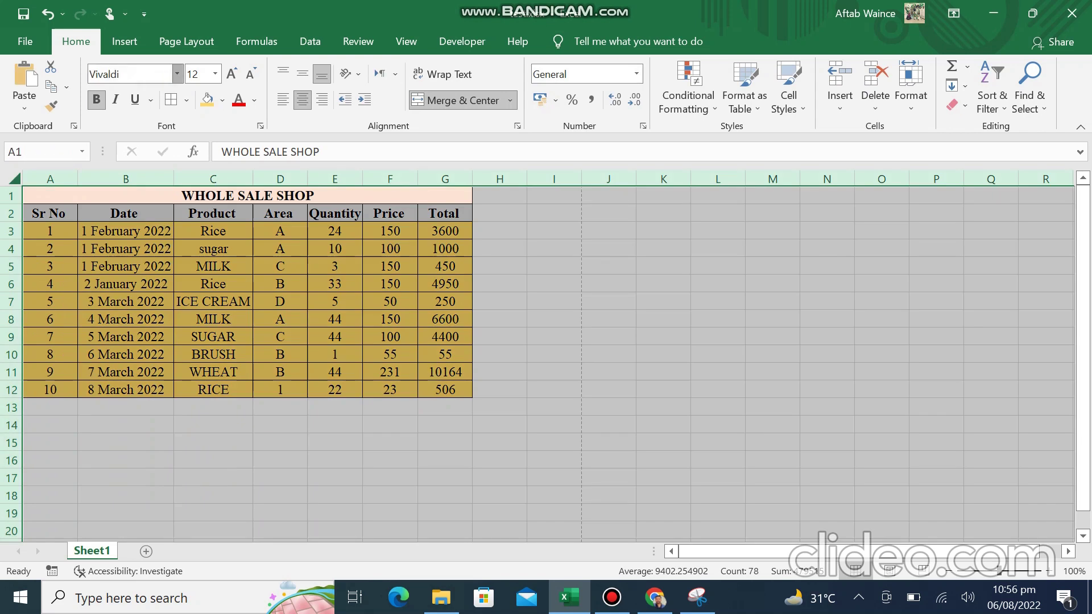
click(177, 74)
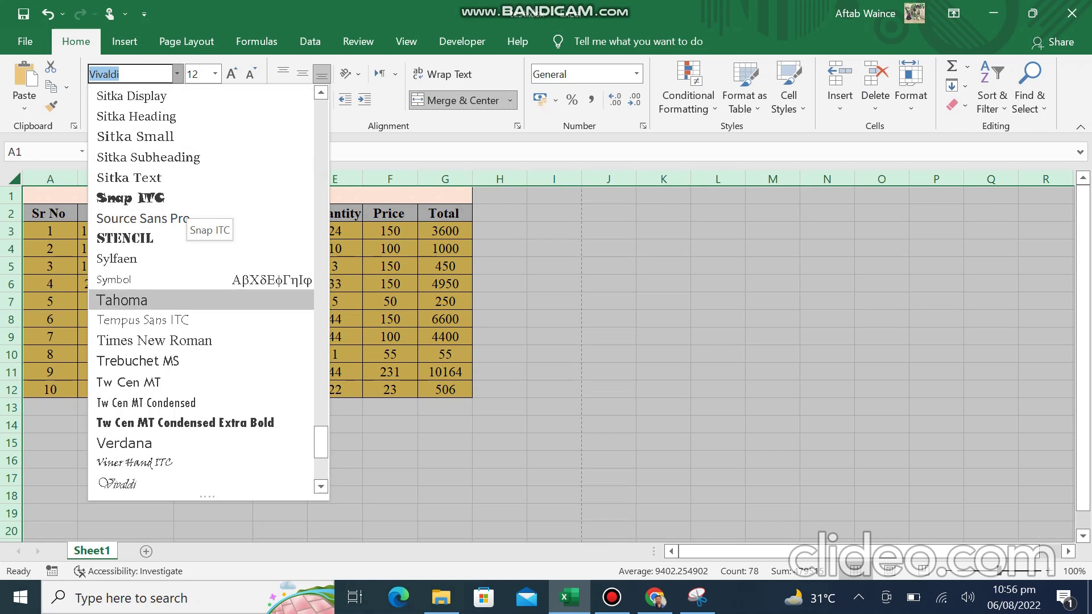
click(142, 319)
click(340, 308)
click(560, 270)
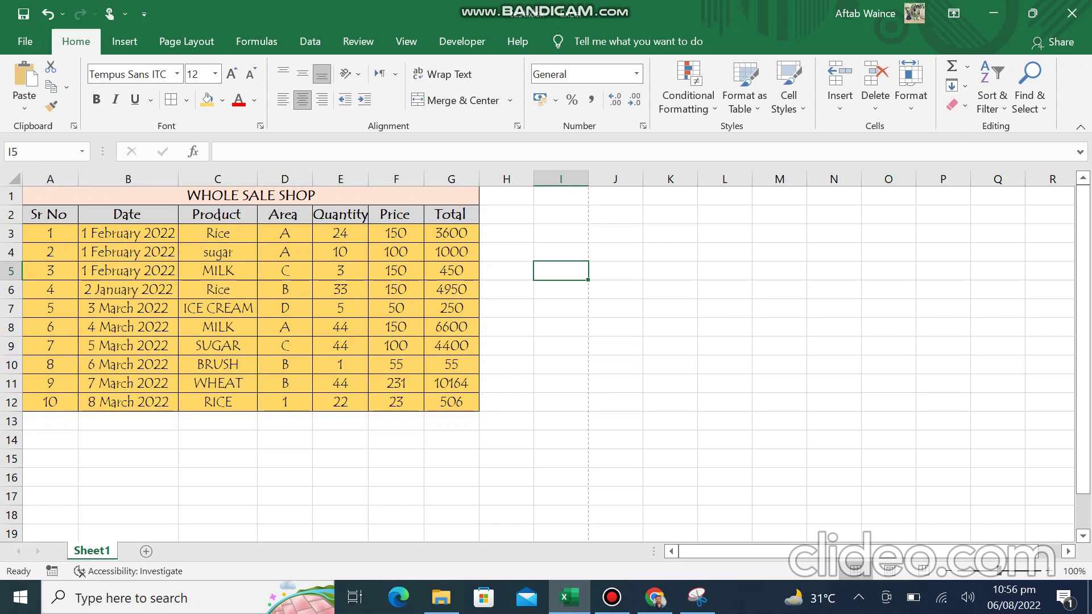
click(50, 179)
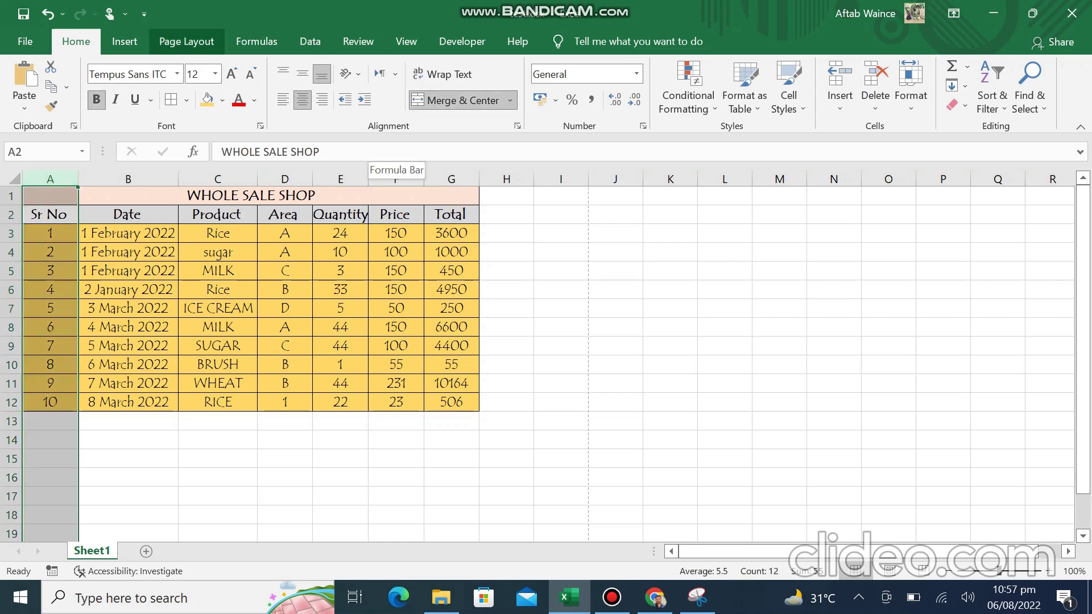
click(186, 41)
click(257, 41)
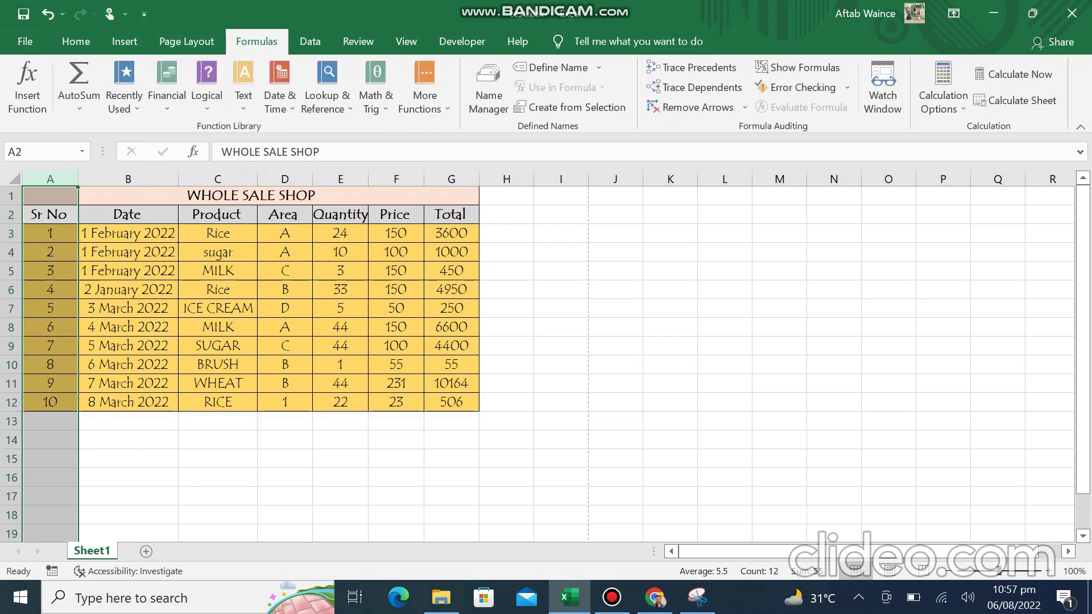
click(310, 41)
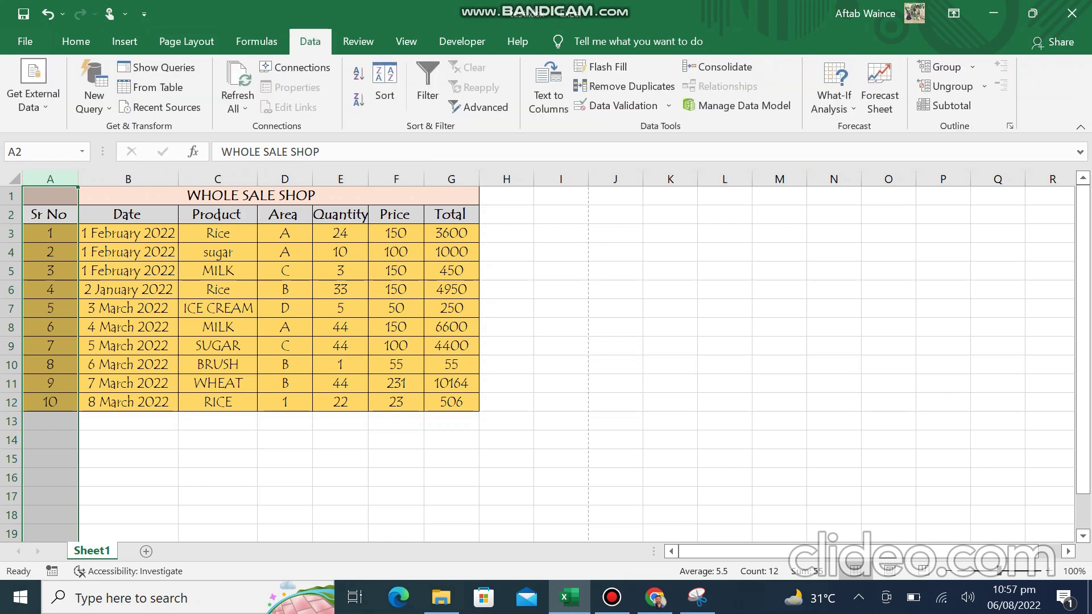
click(357, 41)
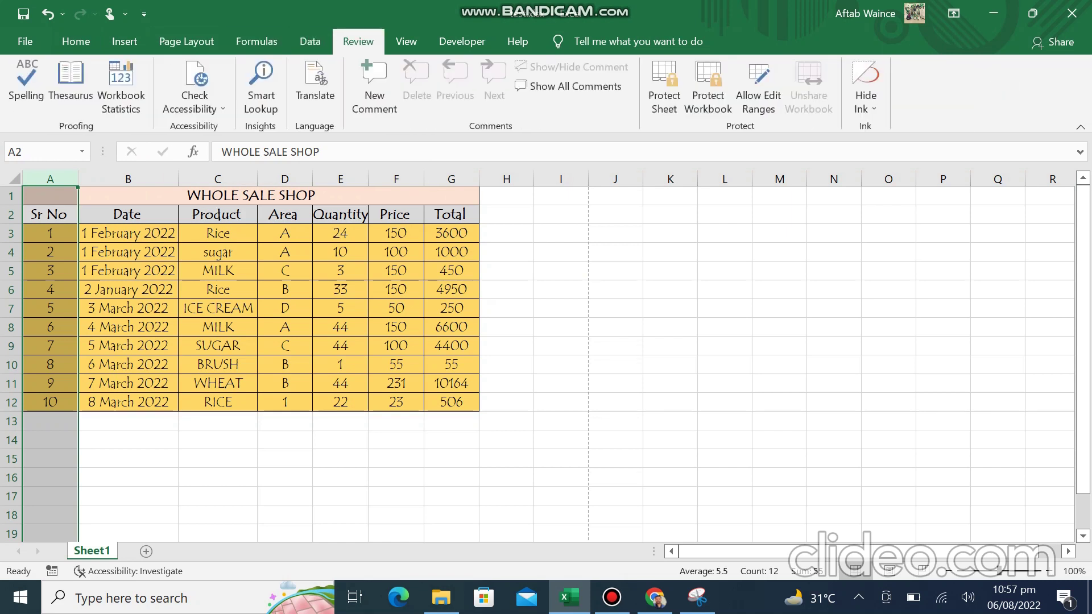
click(76, 41)
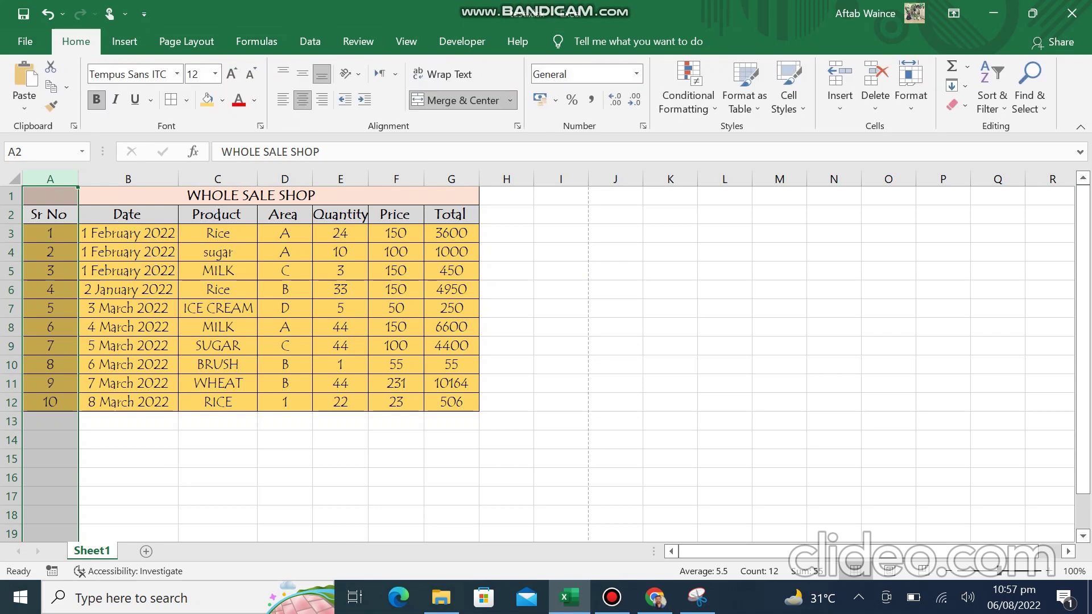
click(396, 327)
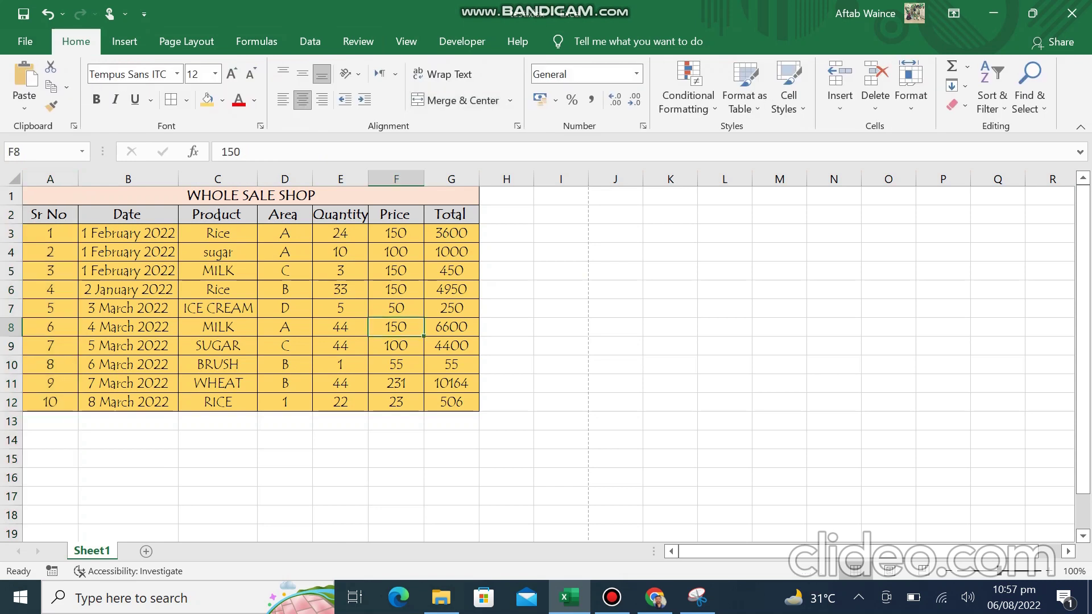
click(285, 179)
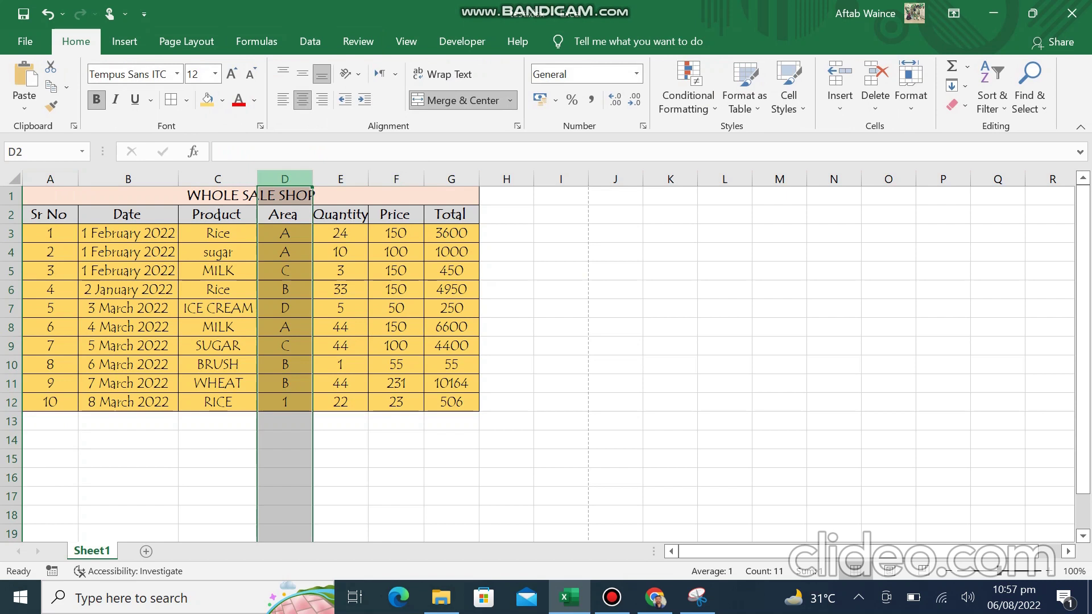
click(506, 290)
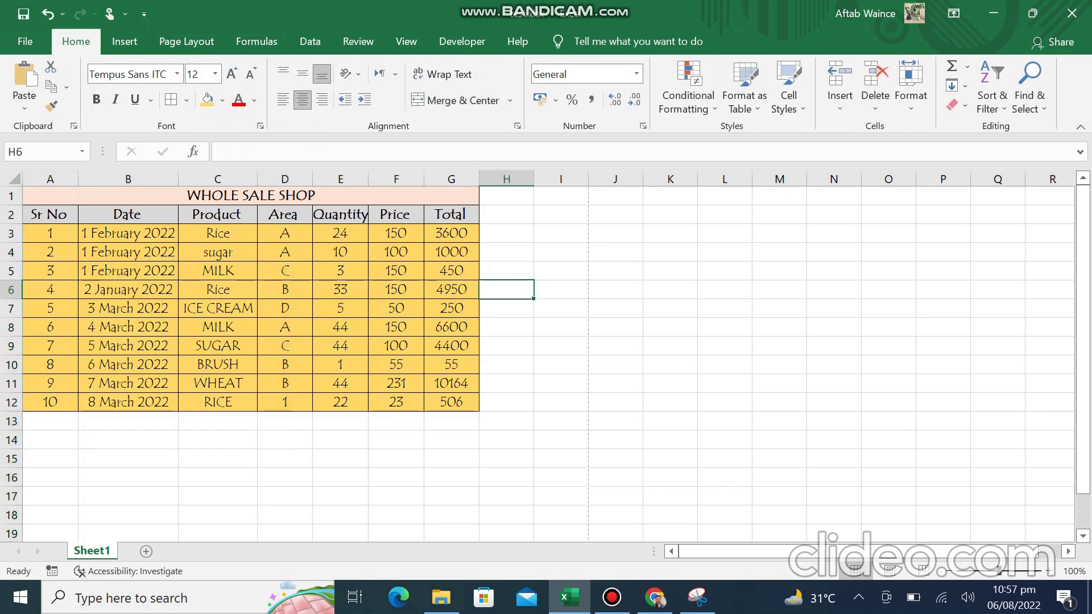
click(615, 214)
text(TOTAL SALE)
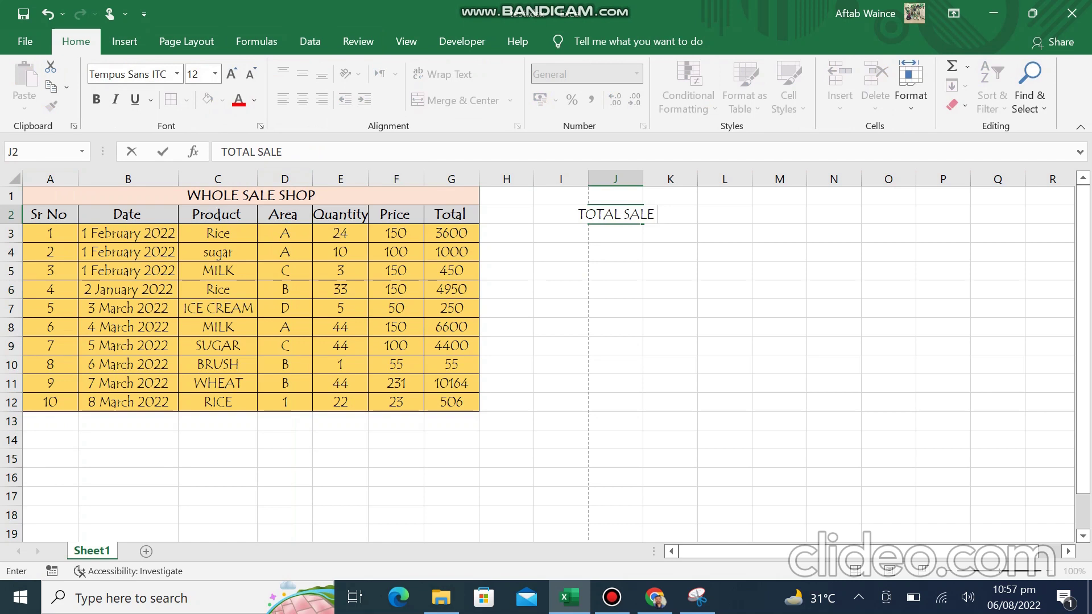
Step: Widen column J and enter =SUM(G3:G12) in J3, giving a total of 31975
click(615, 178)
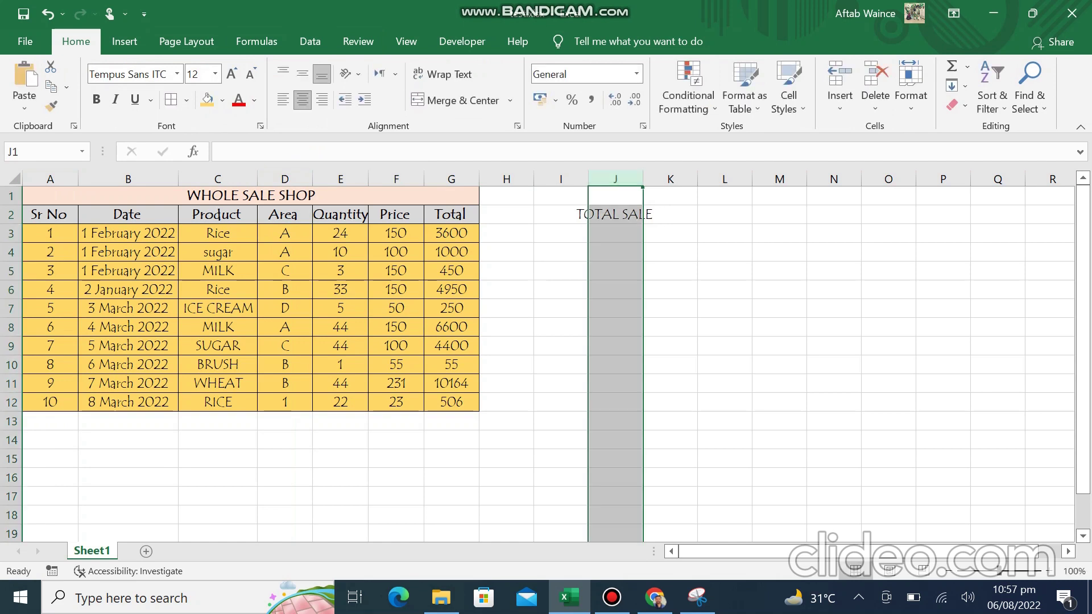
drag(643, 178, 675, 178)
click(631, 233)
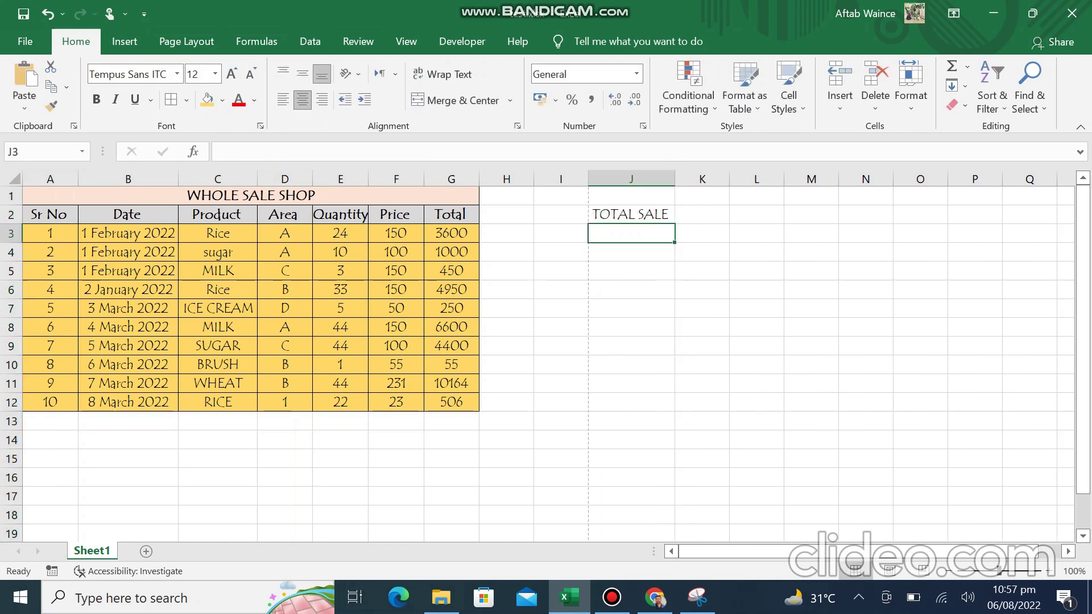
text(=)
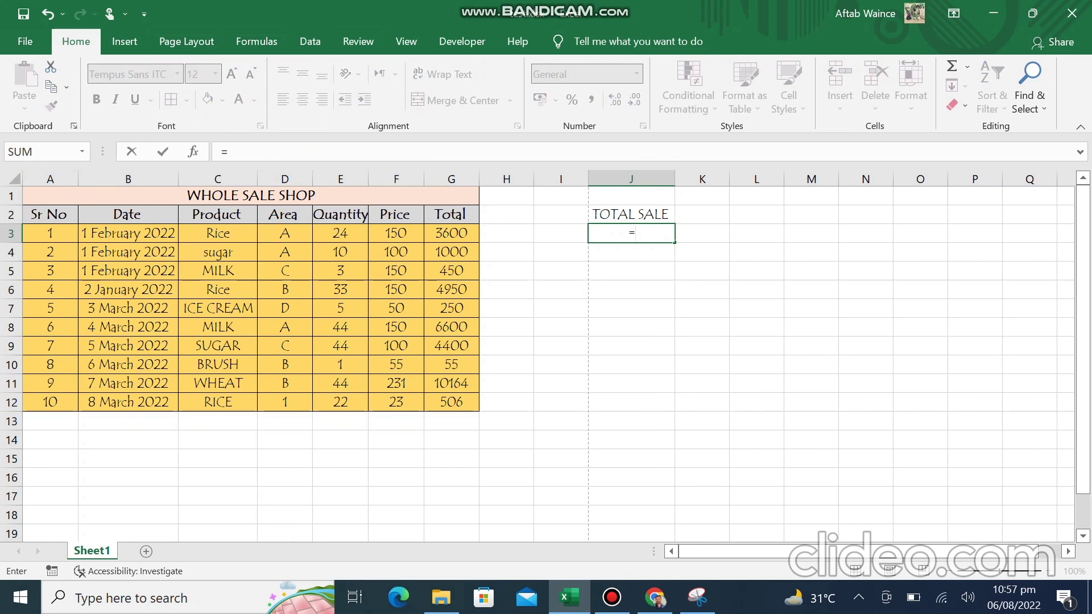
text(SUM()
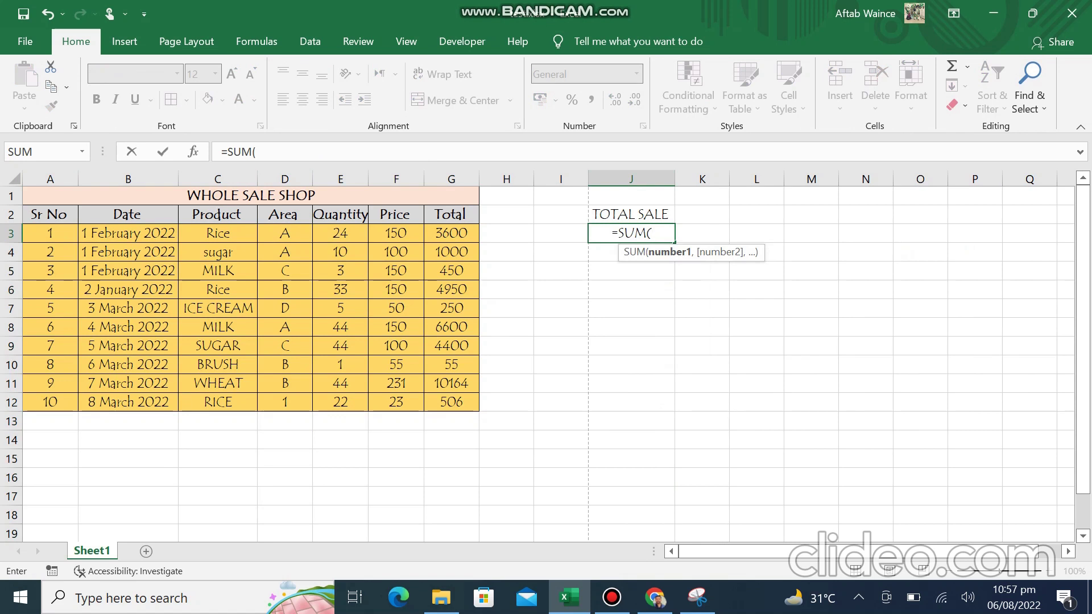
key(Left)
key(Left)
key(Left)
key(F8)
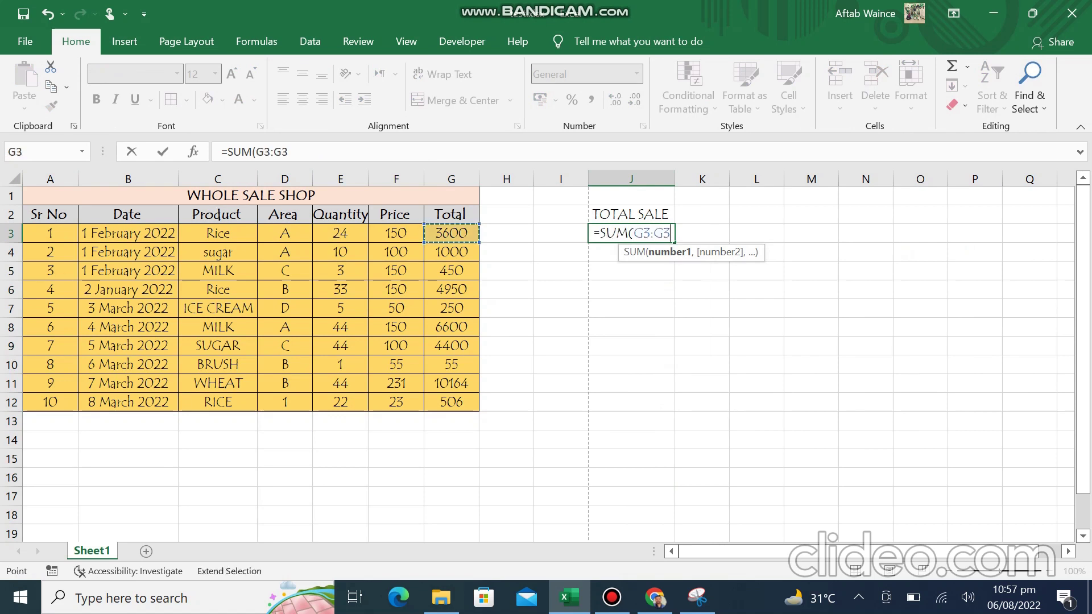
key(ctrl+Down)
text())
key(Return)
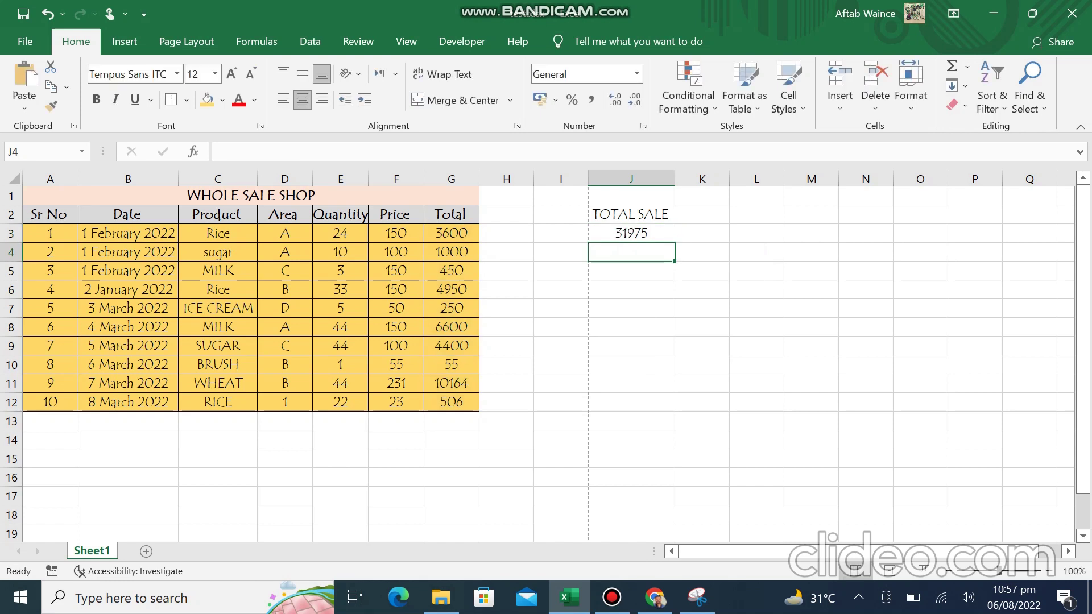
click(631, 215)
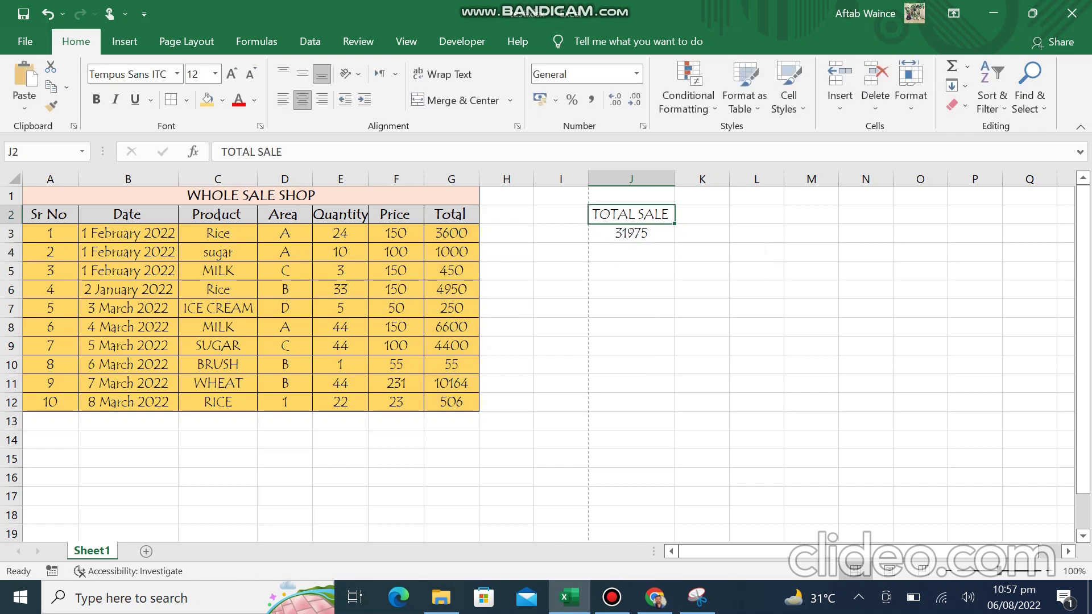
Step: Fill the TOTAL SALE heading J2 light blue and the total in J3 light green
click(222, 100)
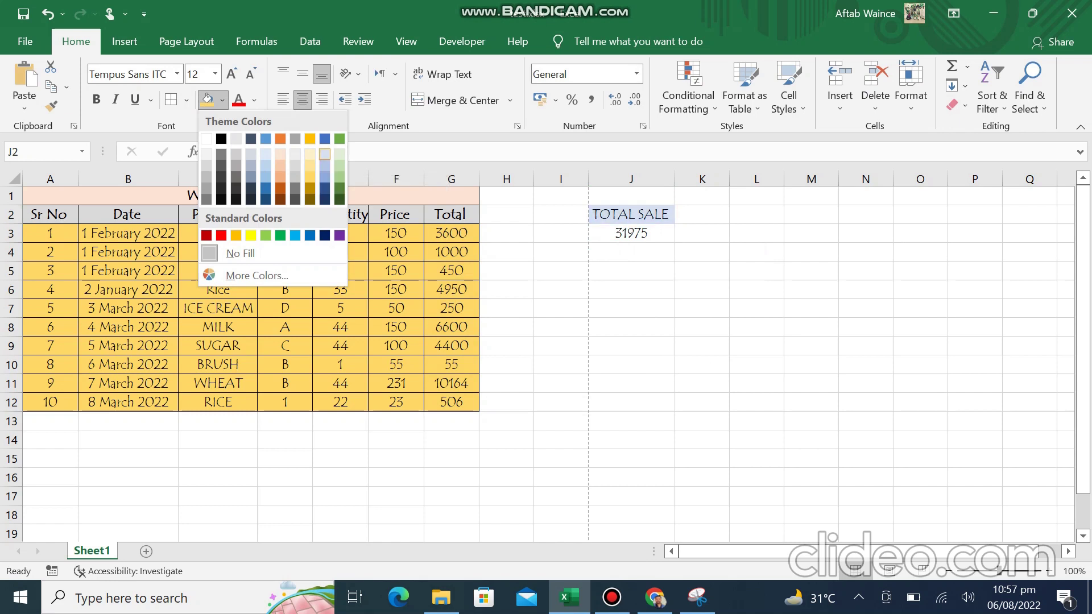
click(324, 154)
click(631, 233)
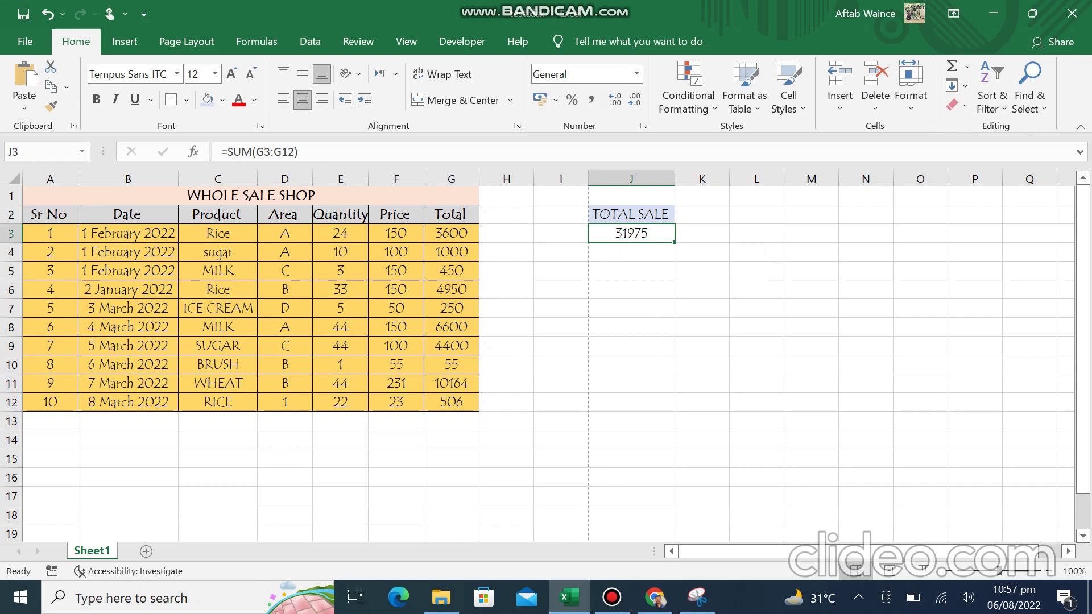
click(222, 100)
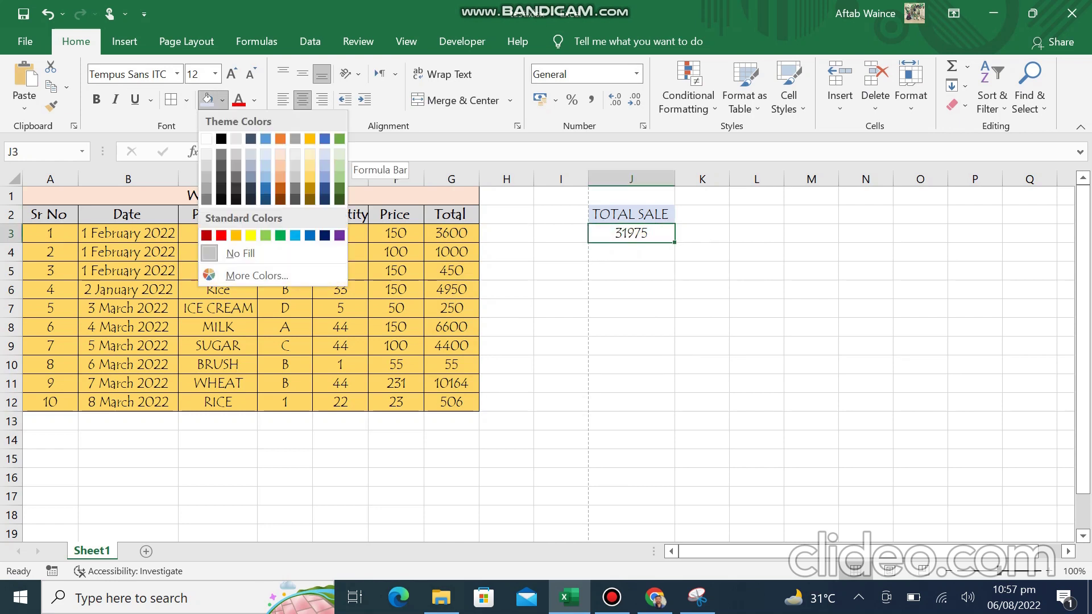
click(340, 152)
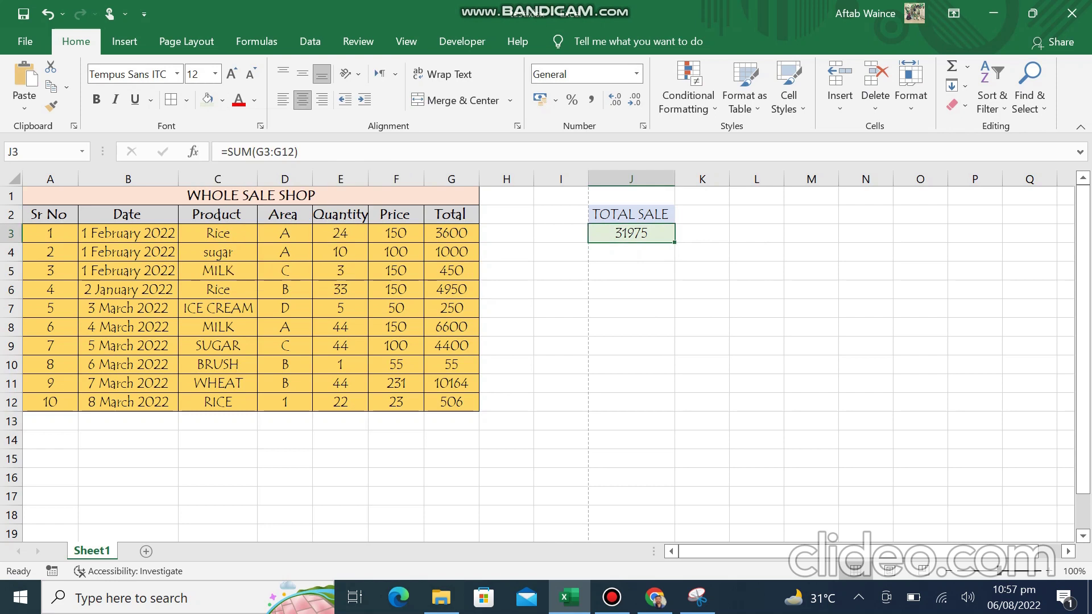
click(631, 215)
click(702, 233)
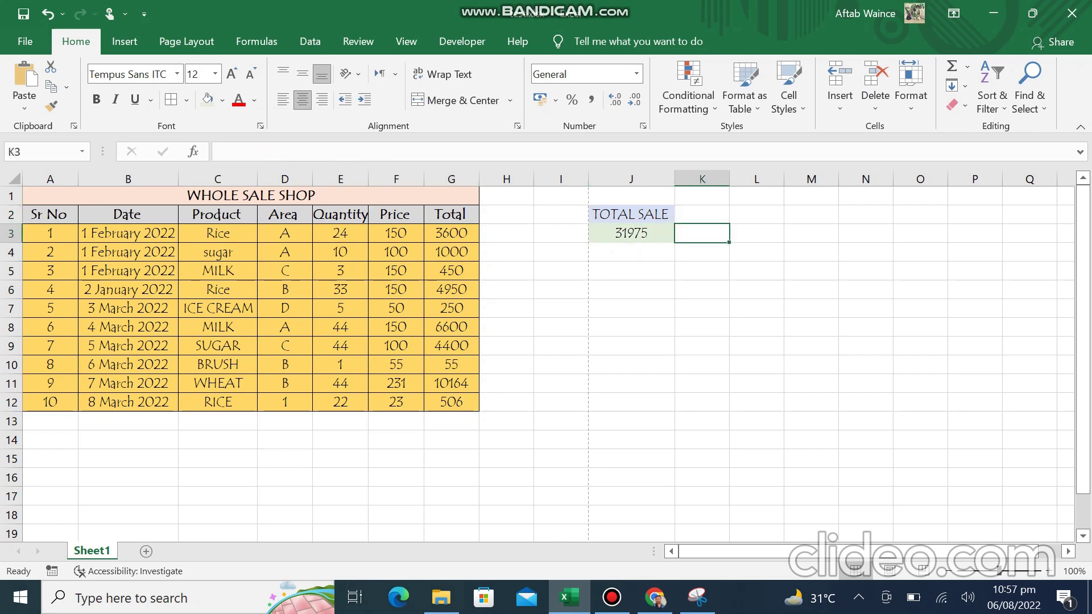
Step: Change the Rice quantity in E6 from 33 to 3
click(396, 421)
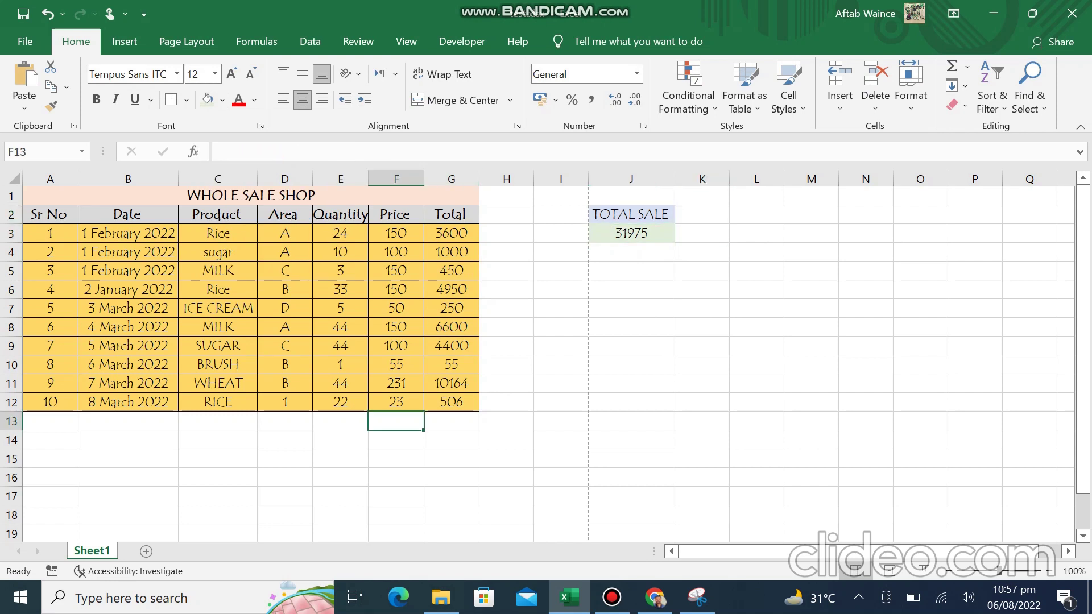
click(340, 290)
text(3)
key(Return)
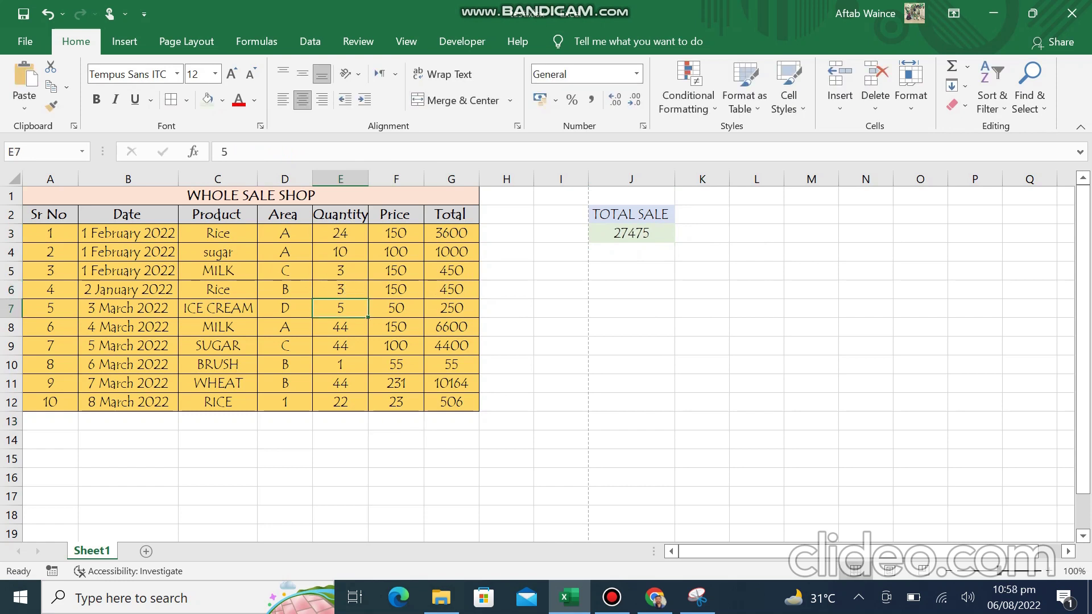